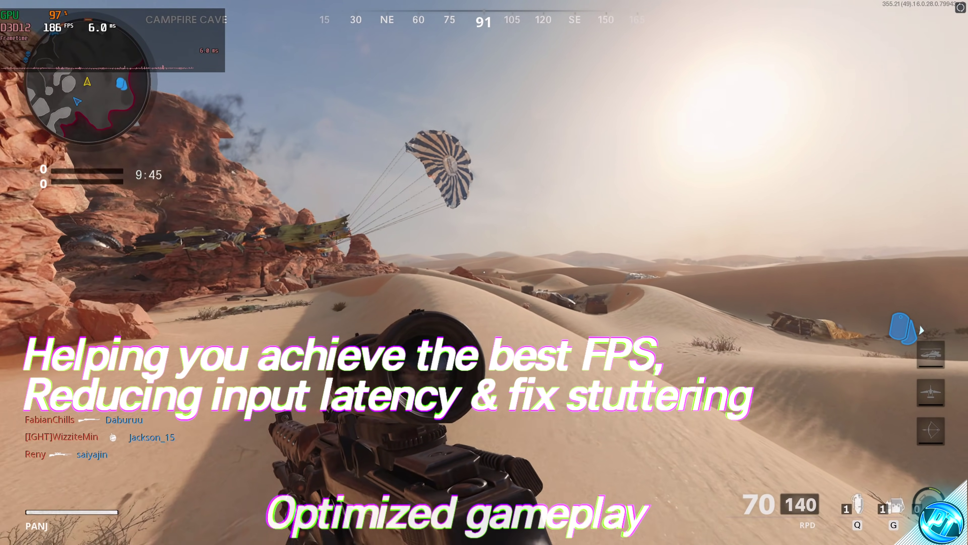
Step: Aim down sights, shoot the enemy for a kill, then lower the scope to hip-fire
right_click(484, 272)
drag(484, 273, 484, 272)
right_click(484, 273)
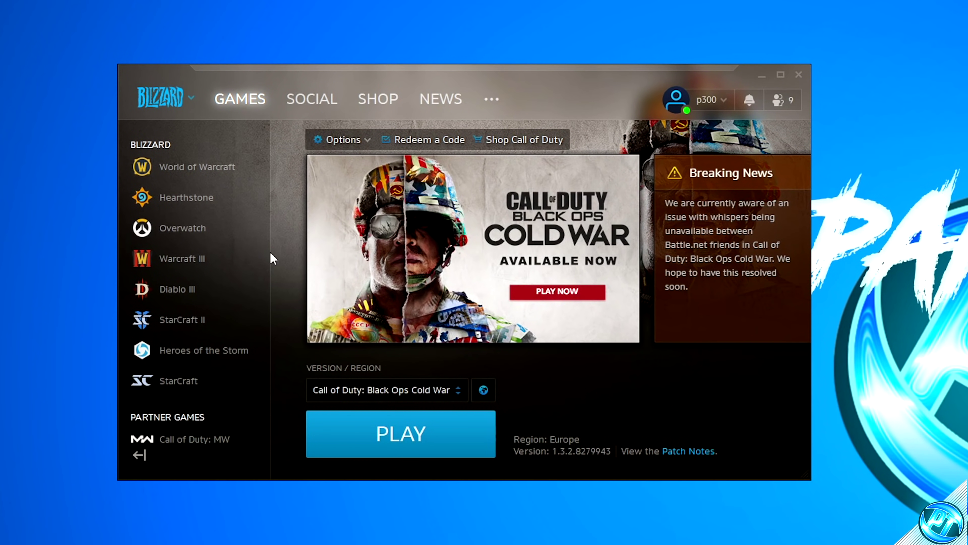
Step: Open the Call of Duty Black Ops Cold War install folder in File Explorer and select the launcher
click(337, 141)
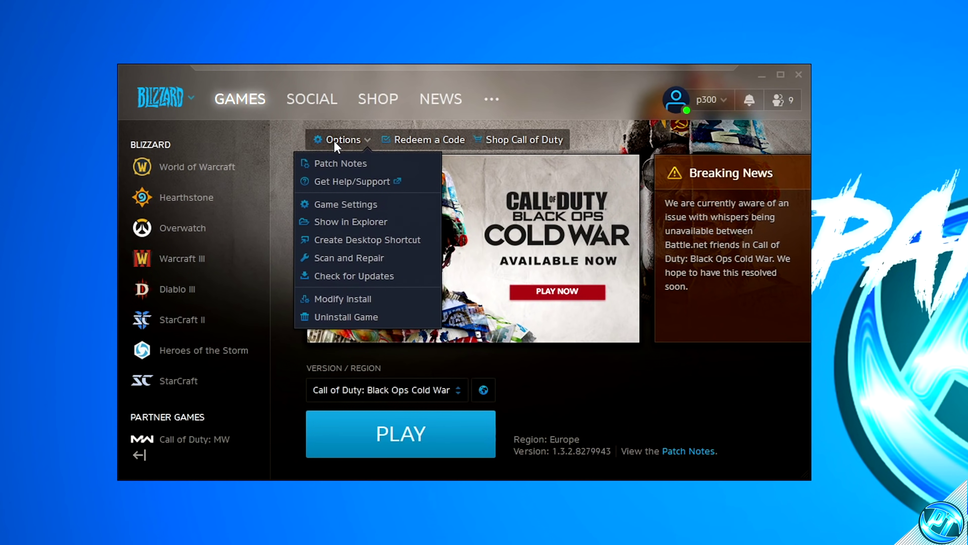
click(354, 222)
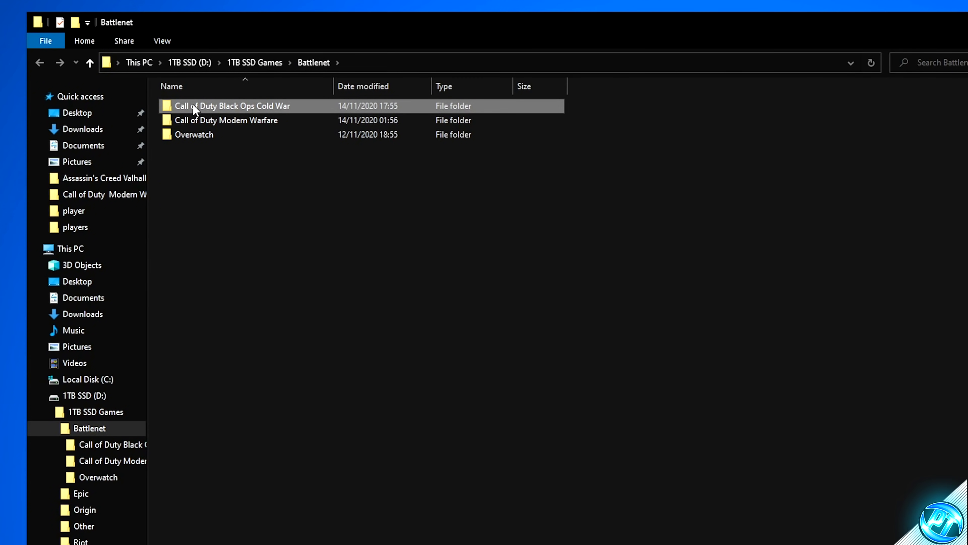
double_click(255, 107)
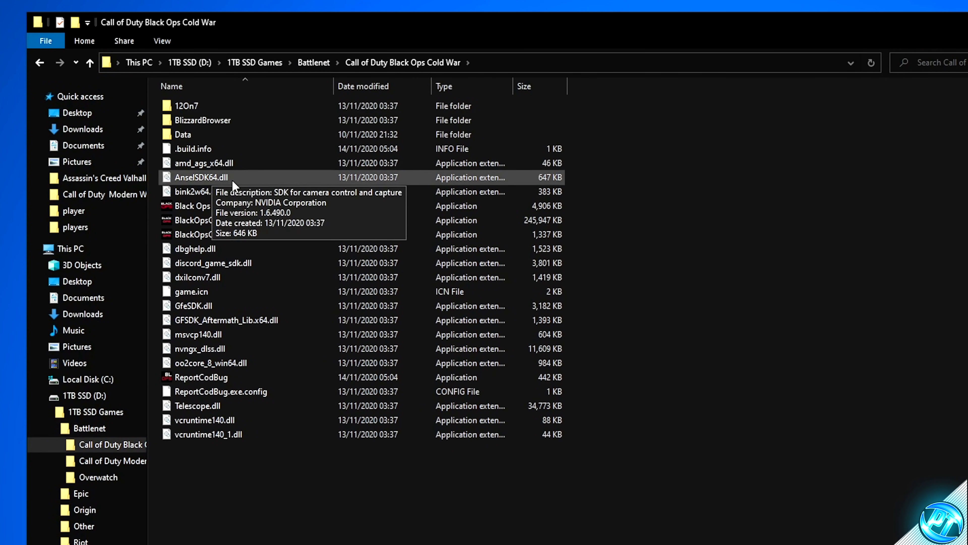
click(219, 205)
Step: Give the launcher disabled full-screen optimisations and an Application high-DPI scaling override, and apply
right_click(220, 206)
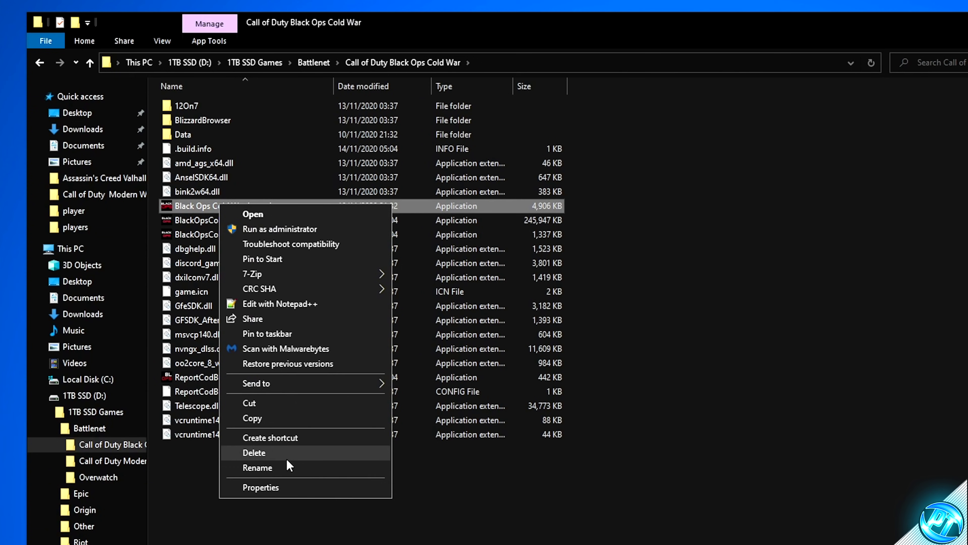
click(277, 483)
click(344, 250)
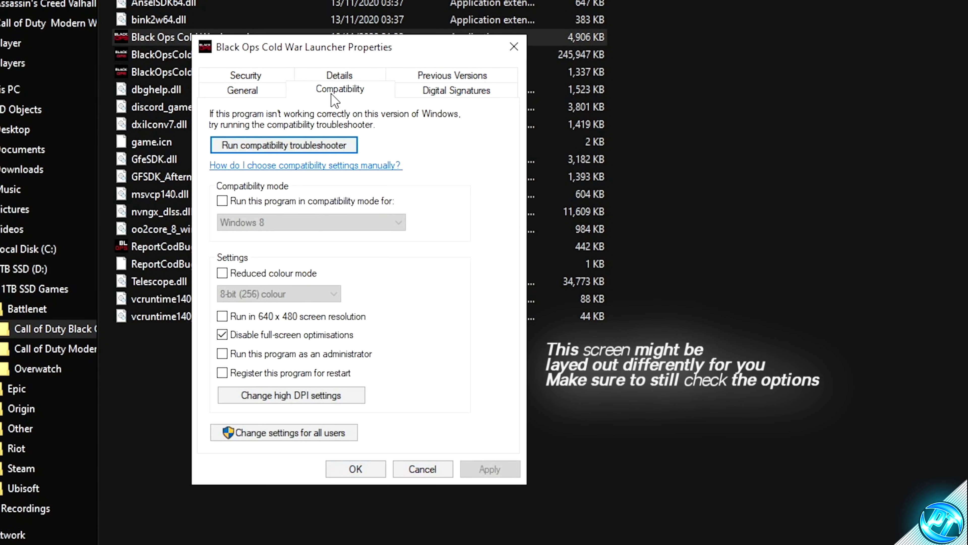
click(250, 335)
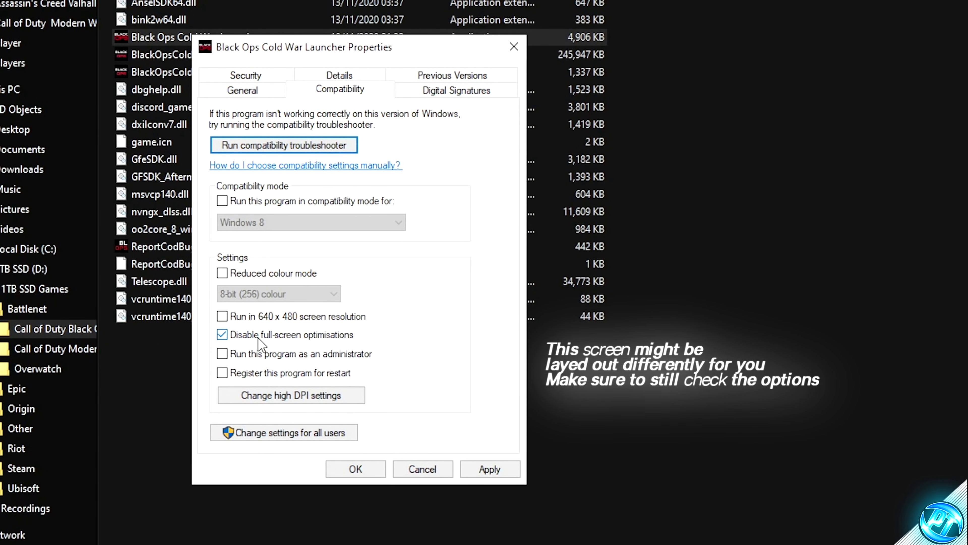
click(291, 395)
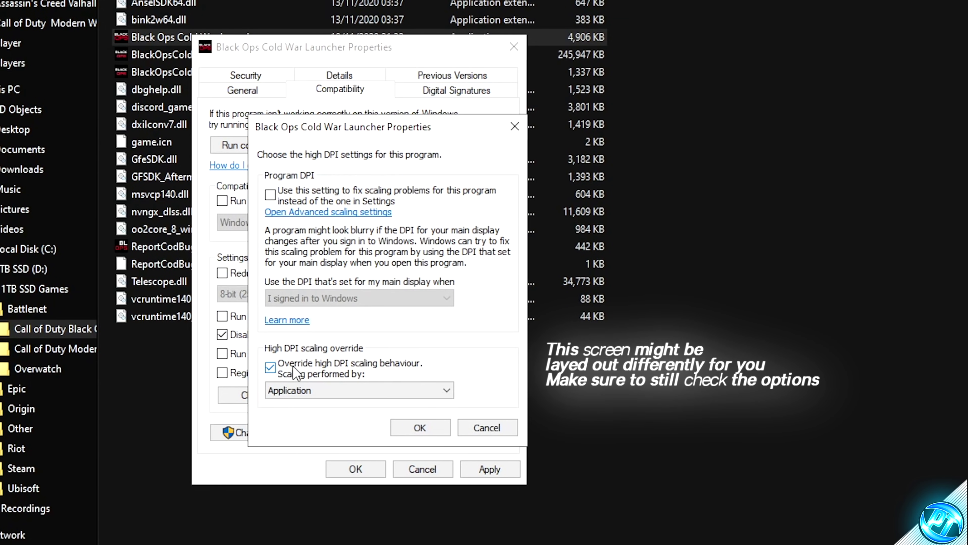
click(269, 366)
click(270, 367)
click(419, 427)
click(489, 469)
click(356, 469)
Step: Confirm disabled full-screen optimisations and the high-DPI override on the BlackOpsColdWar executable
click(241, 225)
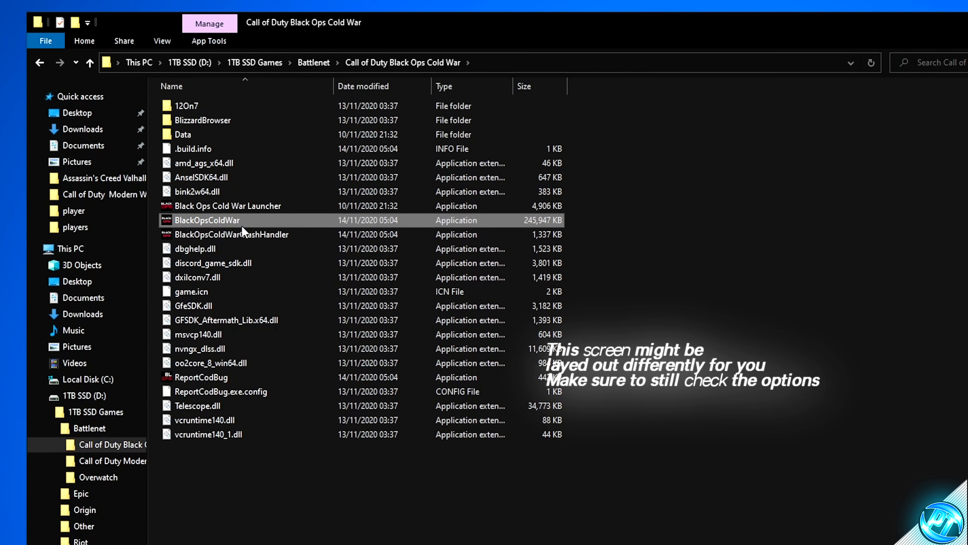
right_click(249, 221)
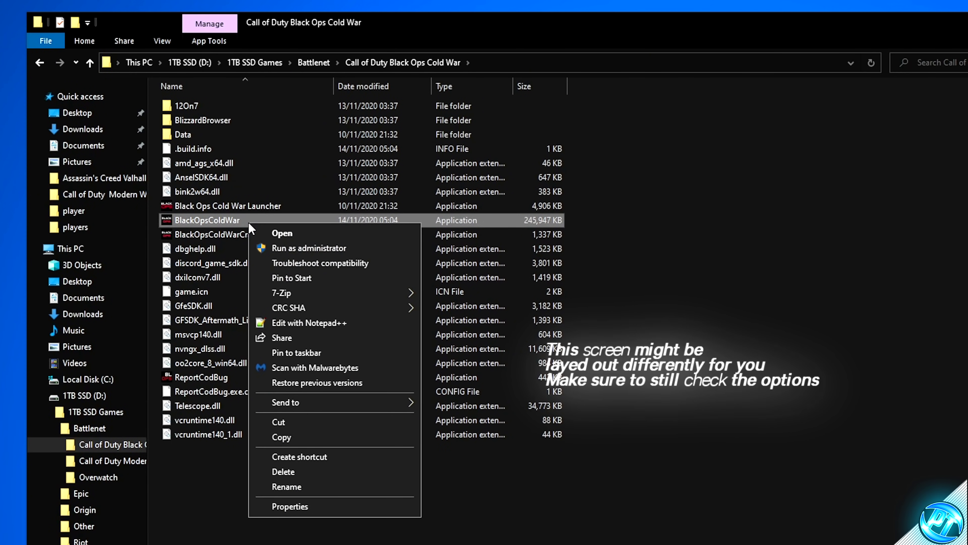
click(311, 511)
click(365, 269)
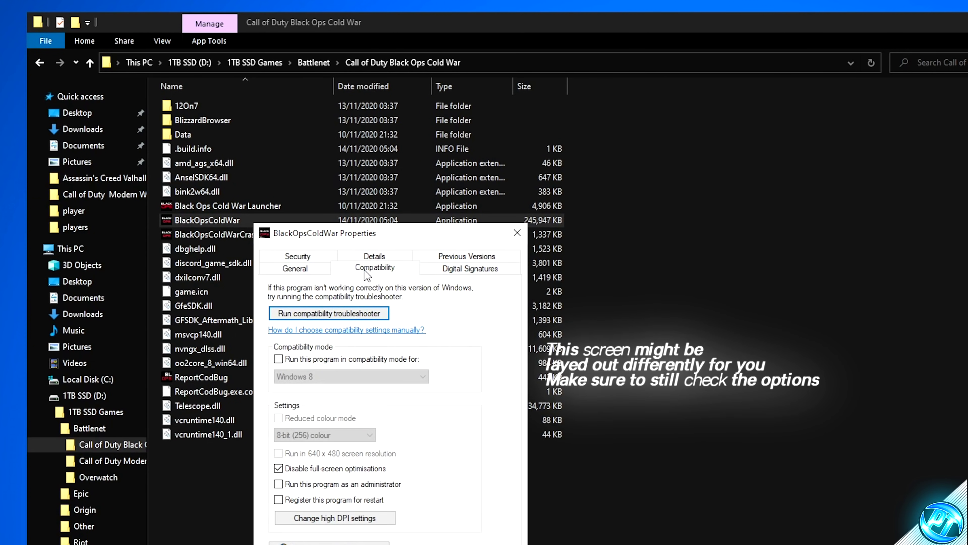
click(334, 518)
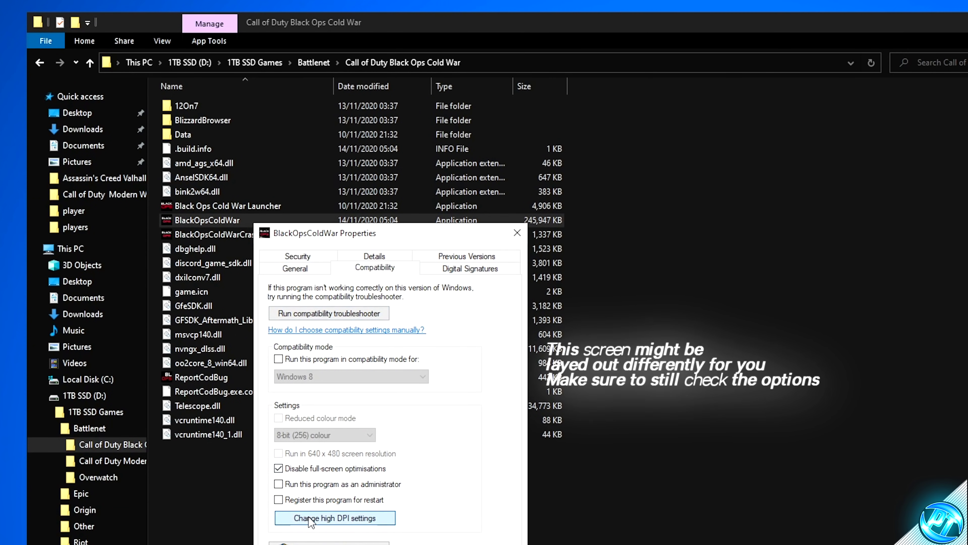
click(424, 538)
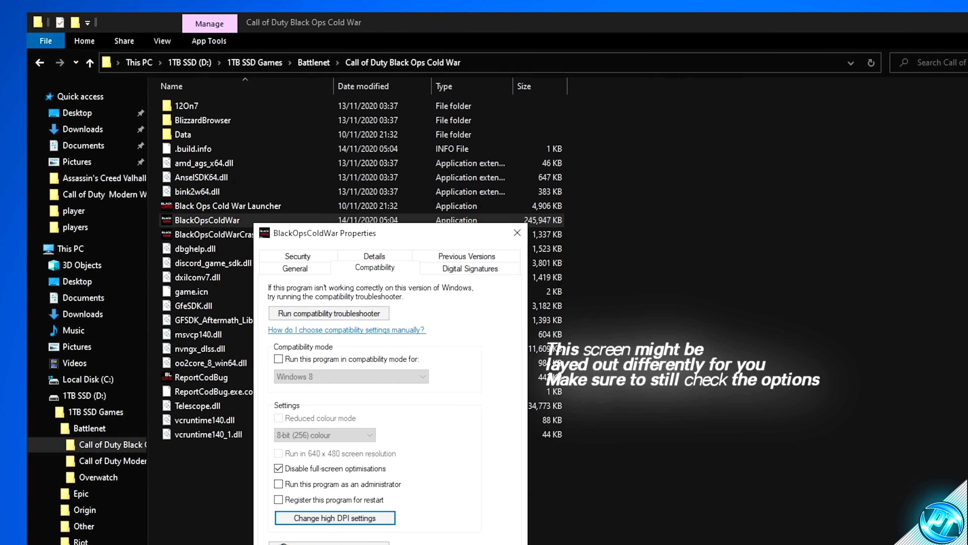
key(Return)
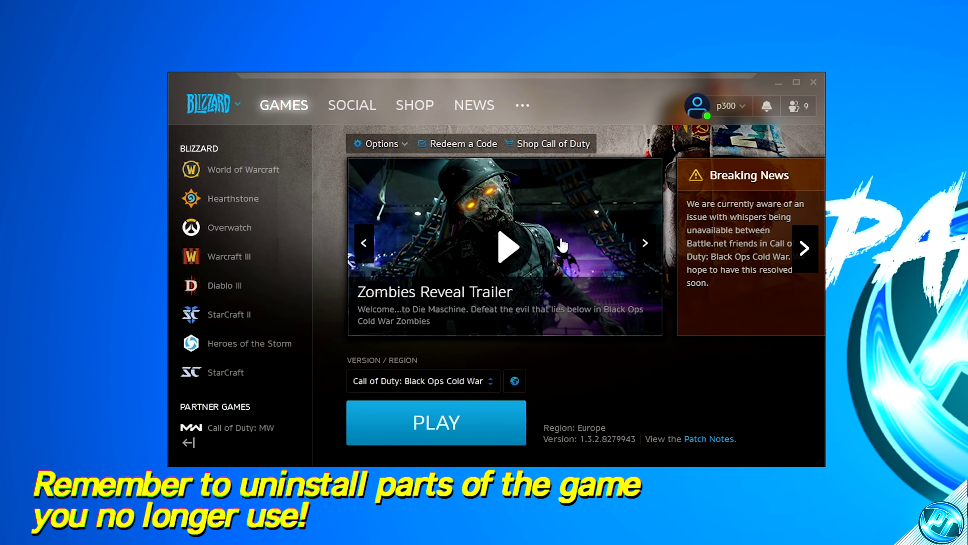
Step: Untick Campaign and Dead Ops Arcade 3 in Modify Install, freeing 50.31 GB
click(378, 147)
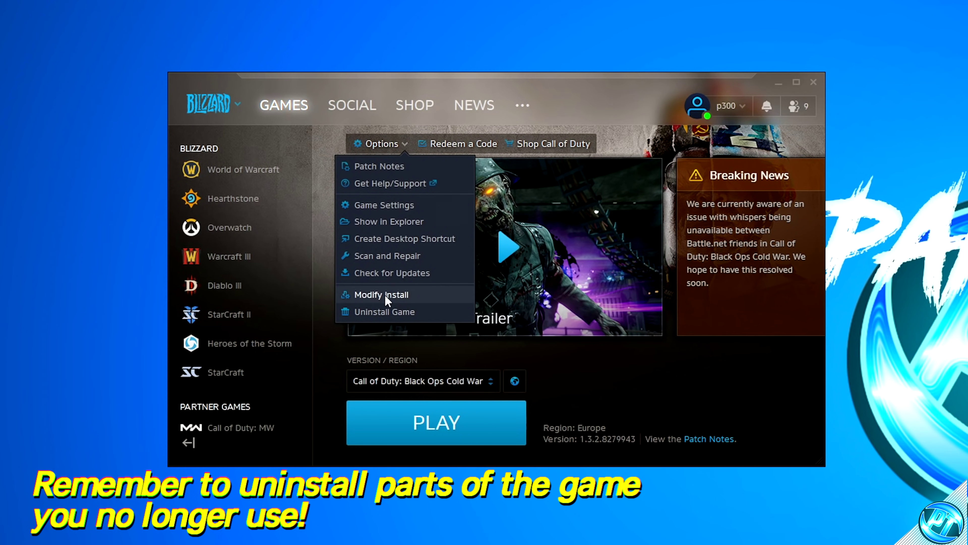
click(370, 295)
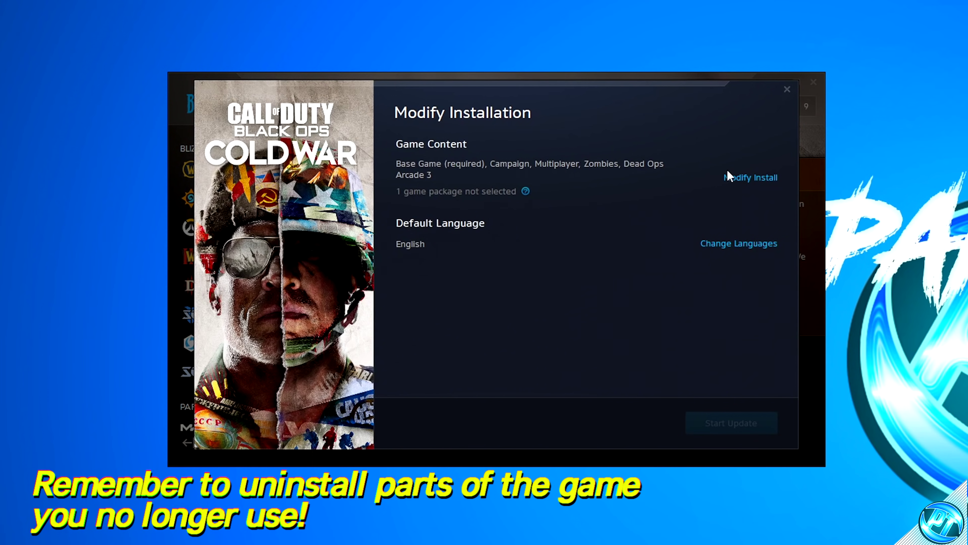
click(745, 179)
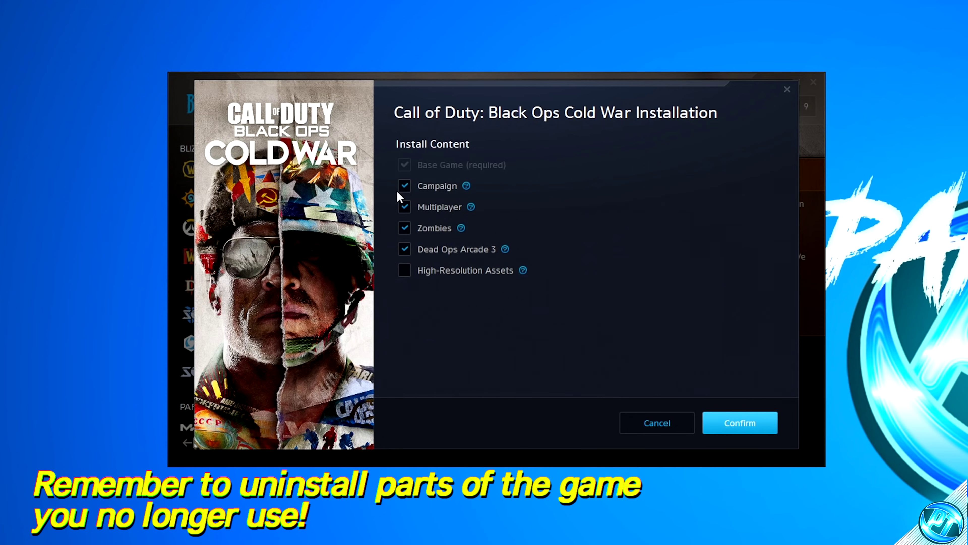
click(408, 187)
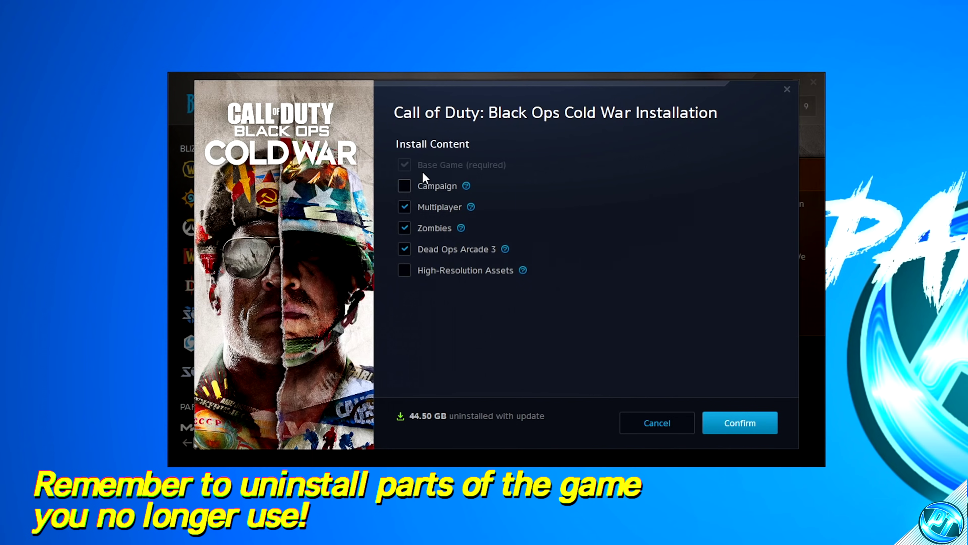
click(404, 248)
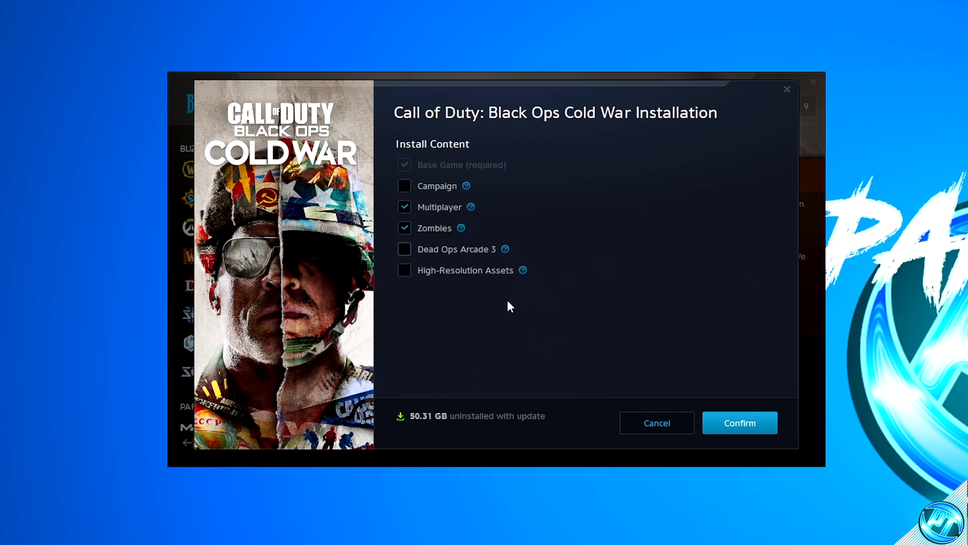
key(Escape)
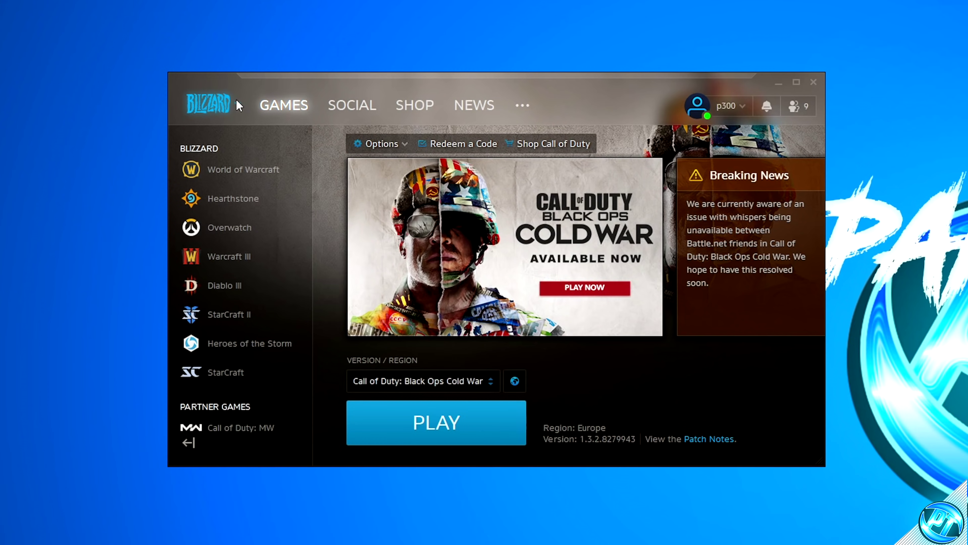
Step: In General settings, choose Exit Battle.net completely on game launch, untick hardware acceleration, then Restart Later
click(230, 107)
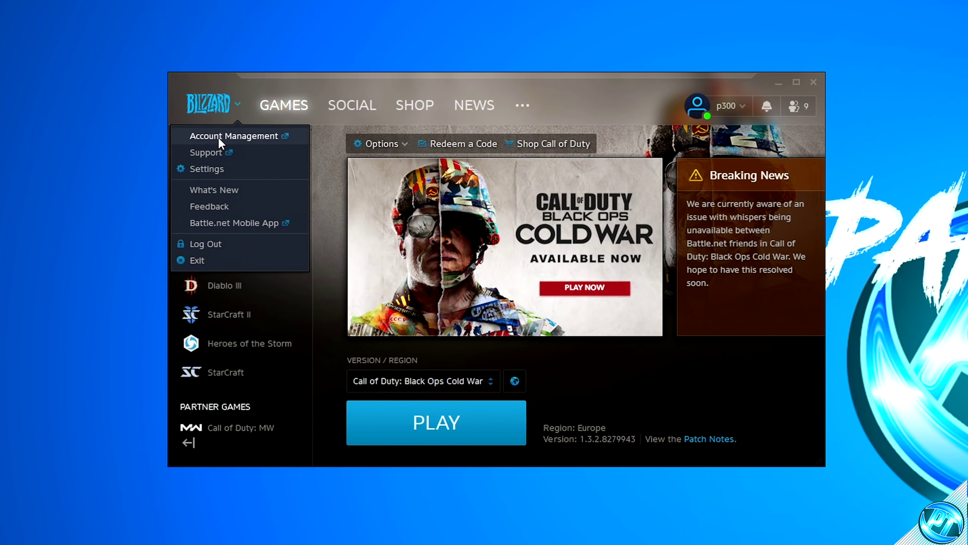
click(215, 169)
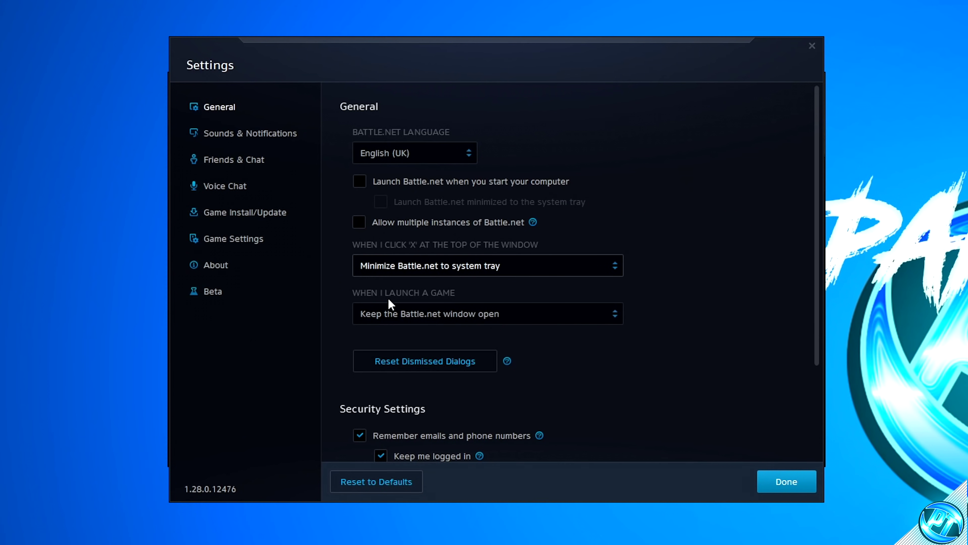
click(433, 311)
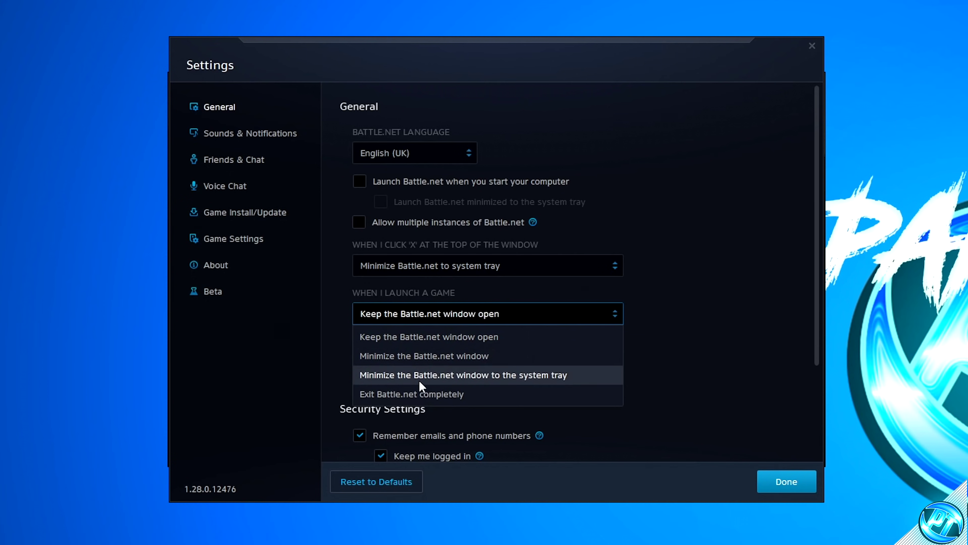
click(410, 388)
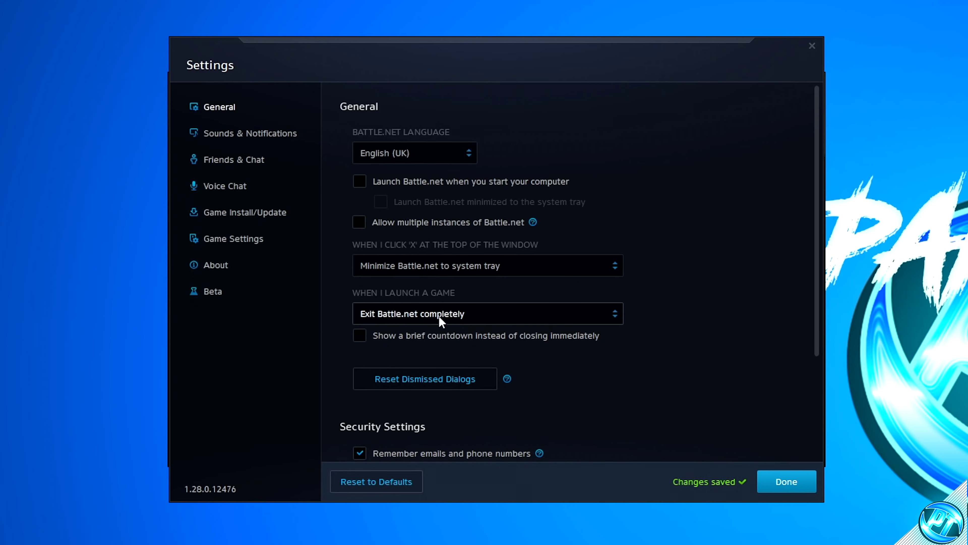
drag(817, 180, 813, 339)
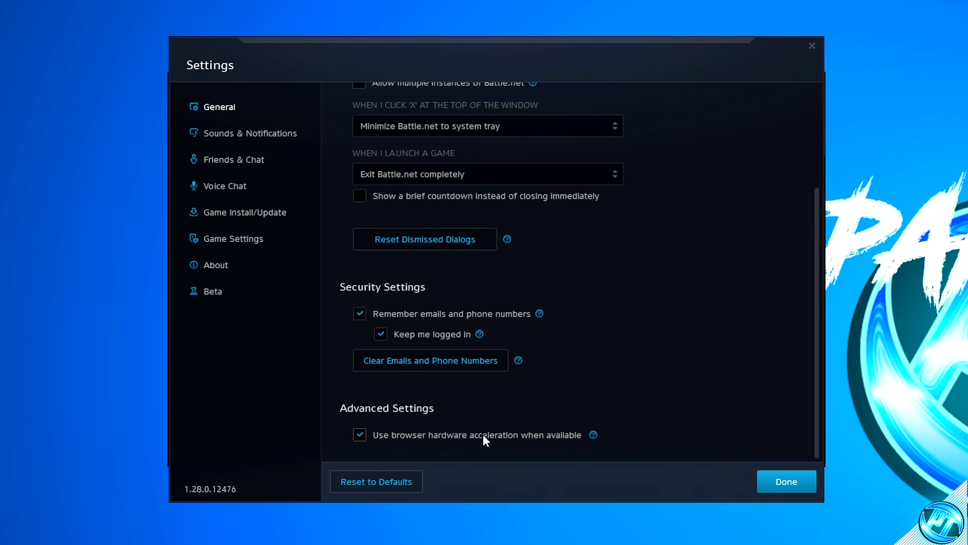
click(360, 437)
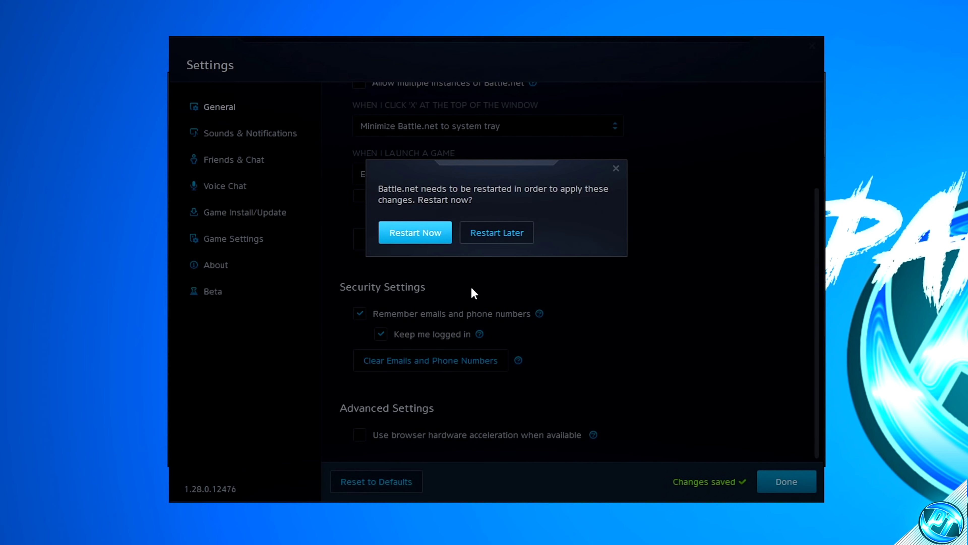
click(517, 239)
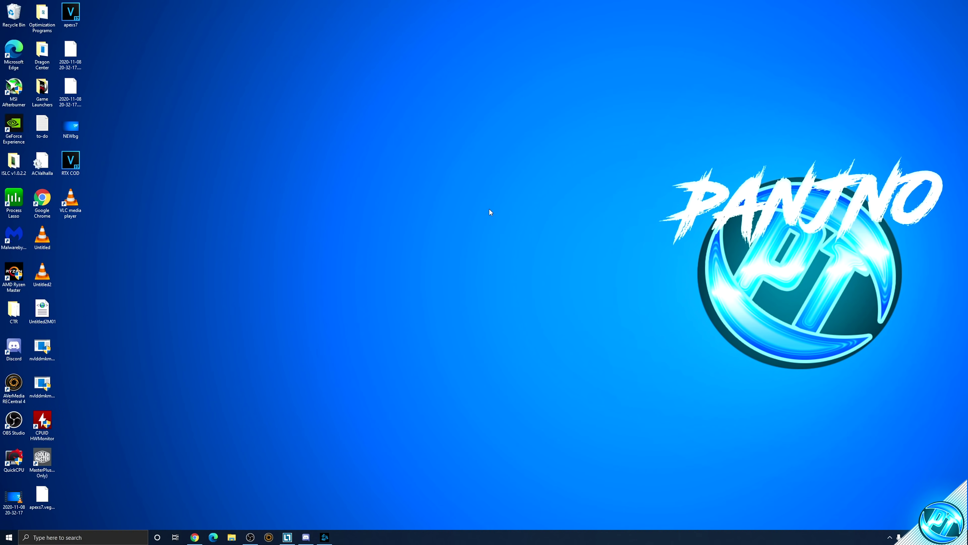
Step: Open Task Manager from the taskbar and show the GPU 0 performance details
right_click(497, 225)
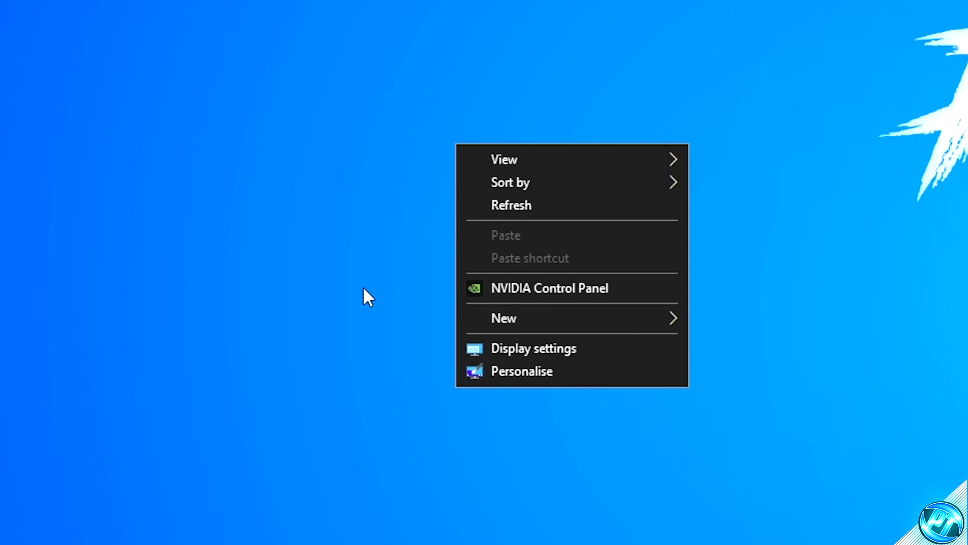
click(363, 296)
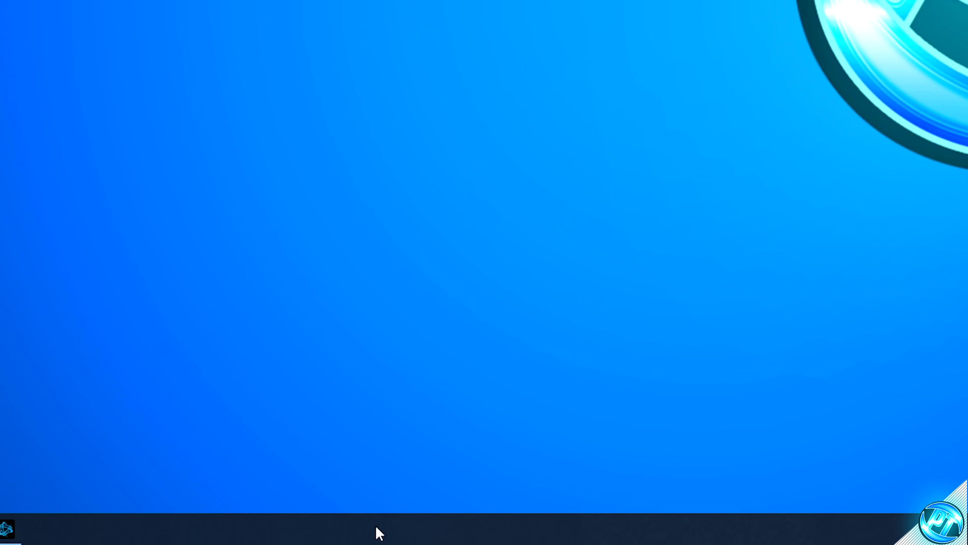
right_click(379, 534)
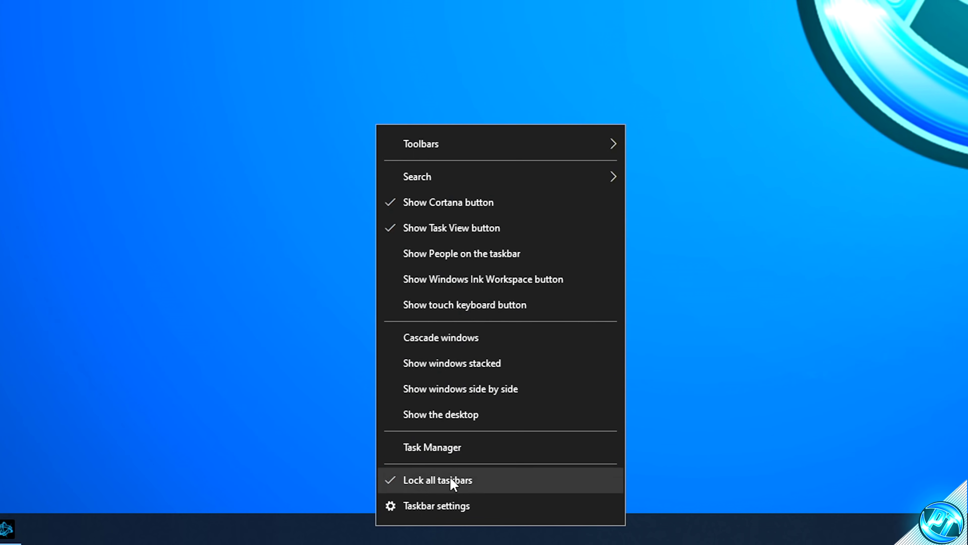
click(439, 452)
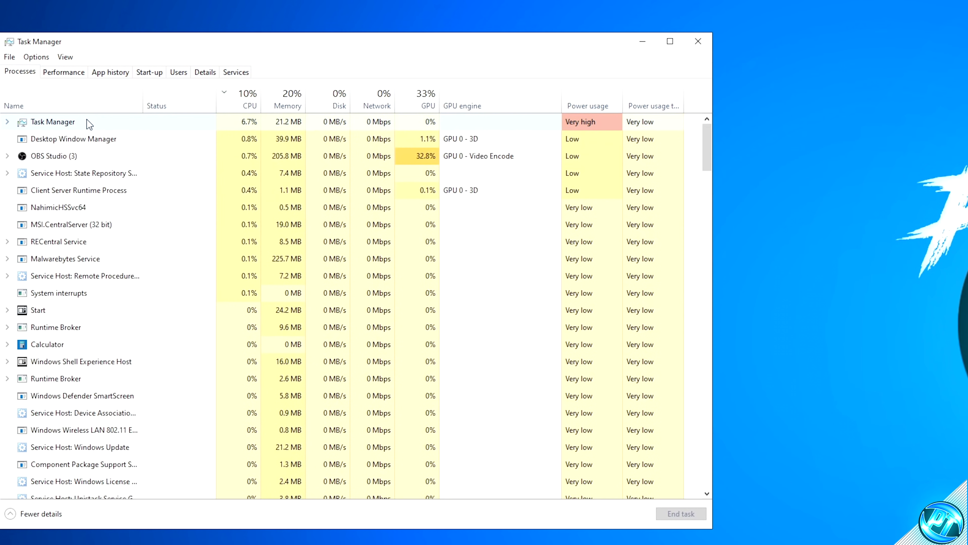
click(61, 74)
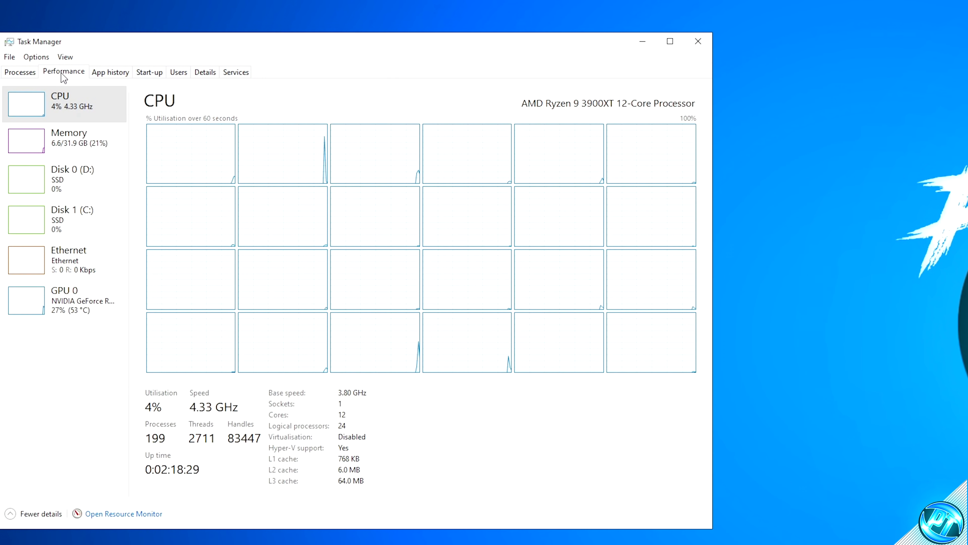
click(65, 312)
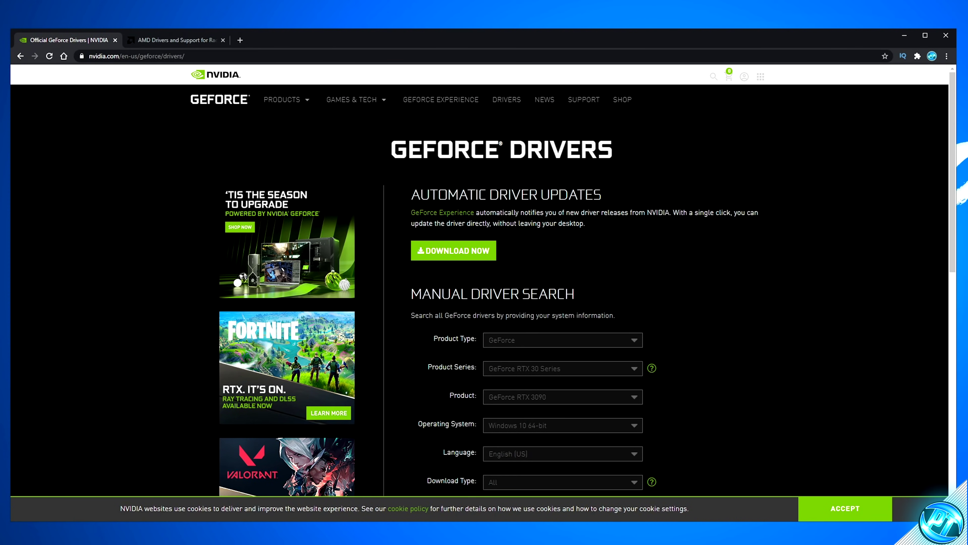
Step: Download the GeForce Experience installer, view AMD's Drivers and Support page, then minimize Chrome
drag(413, 195, 607, 205)
click(607, 204)
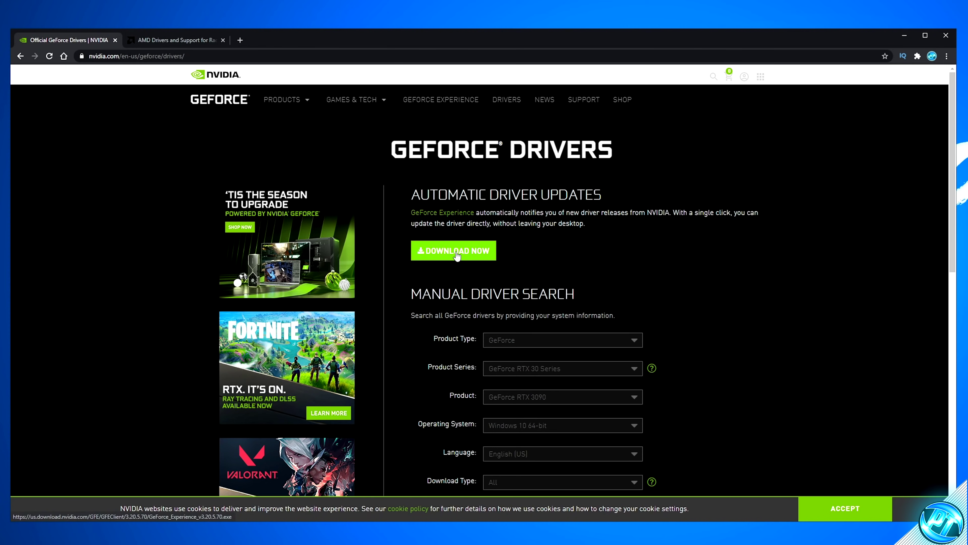
click(456, 252)
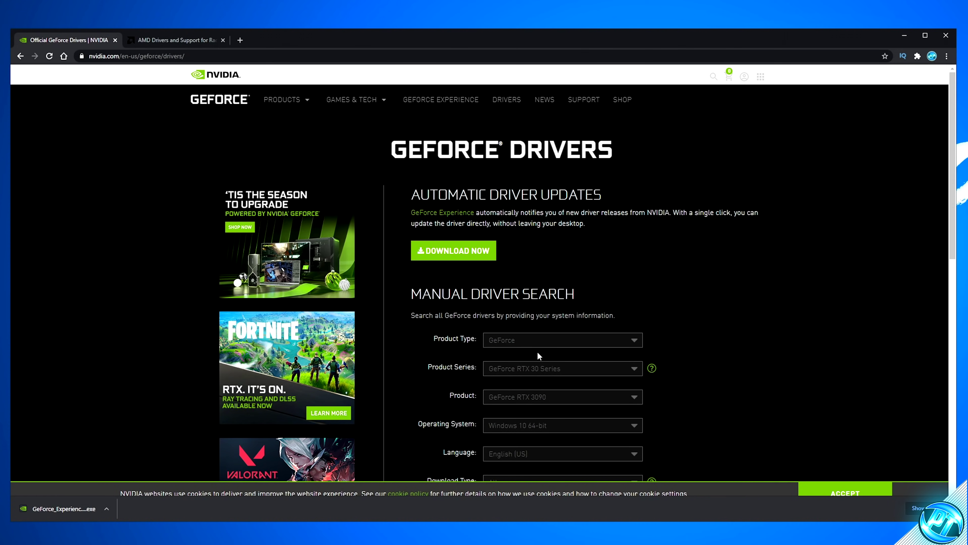
click(189, 39)
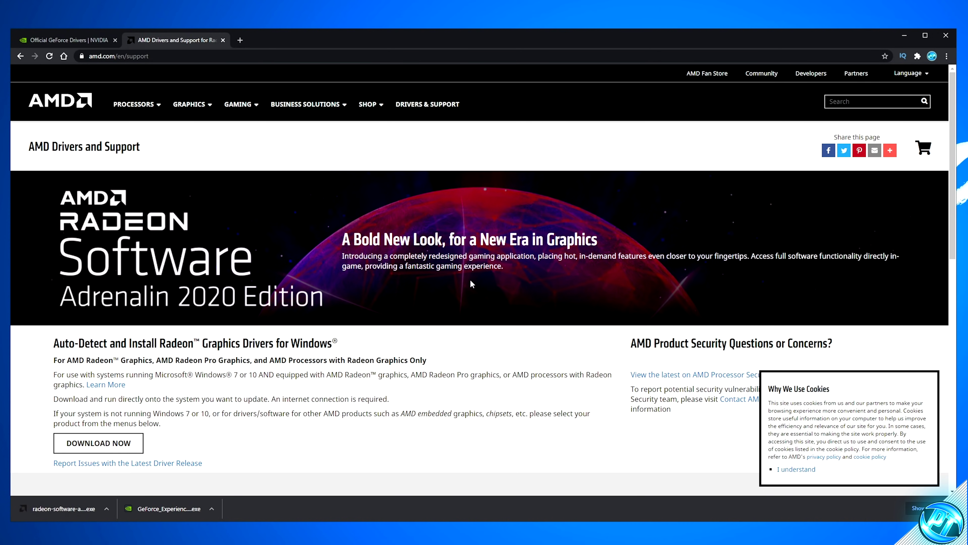
click(904, 35)
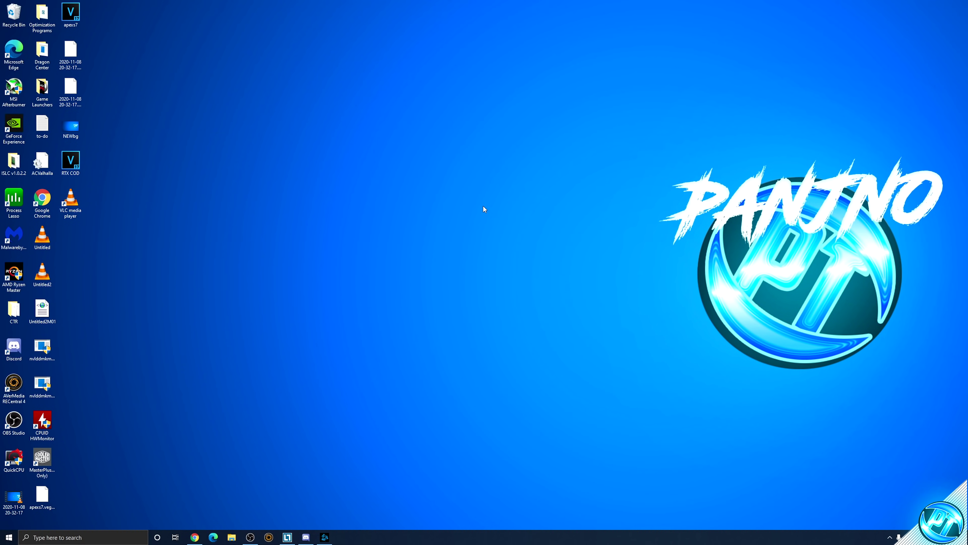
Step: Open NVIDIA Control Panel from the desktop and apply 'Use the advanced 3D image settings'
right_click(482, 206)
click(505, 258)
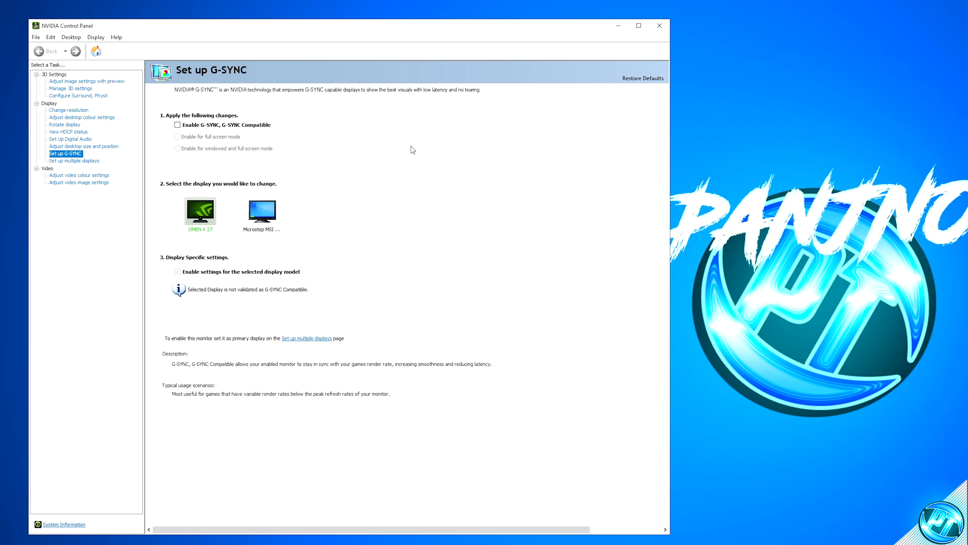
click(90, 81)
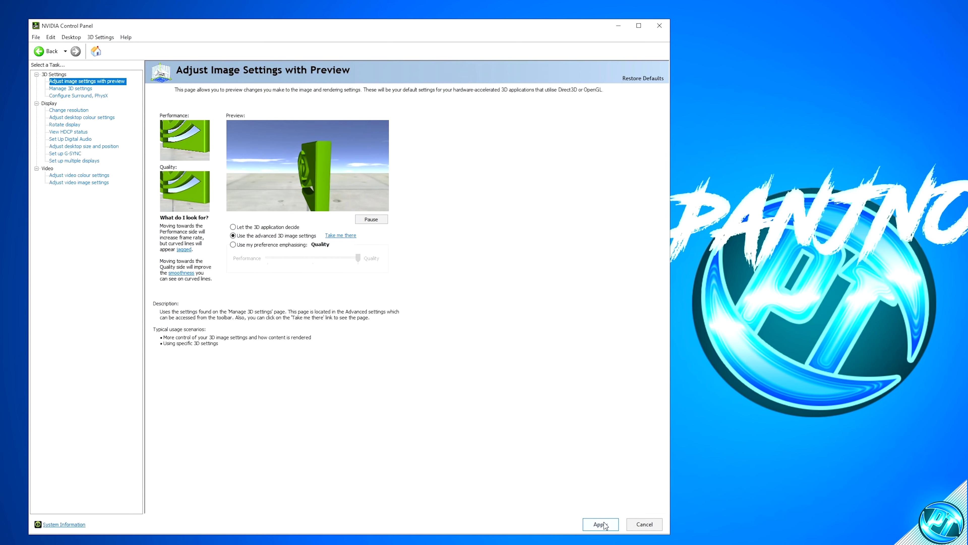
click(603, 524)
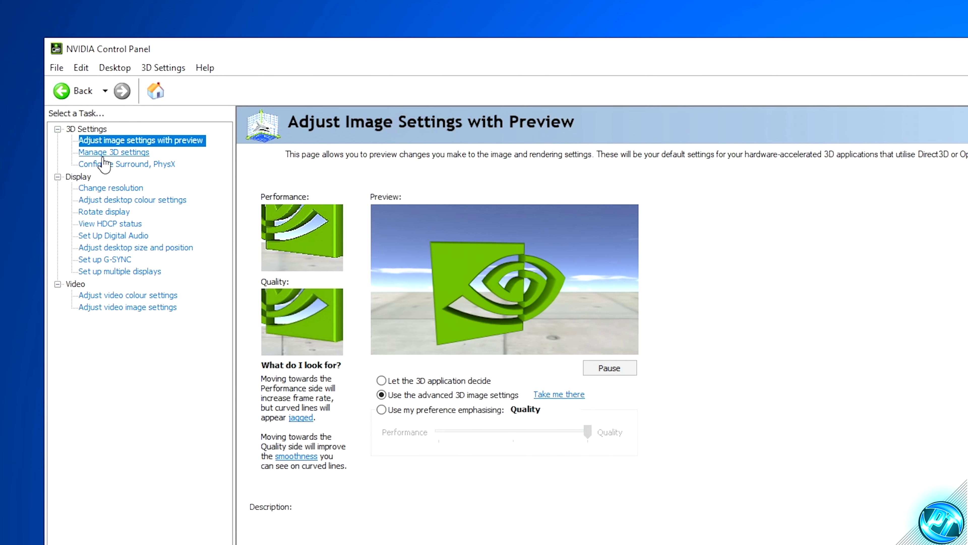
Step: Review the global list in Manage 3D Settings, then close NVIDIA Control Panel
click(72, 89)
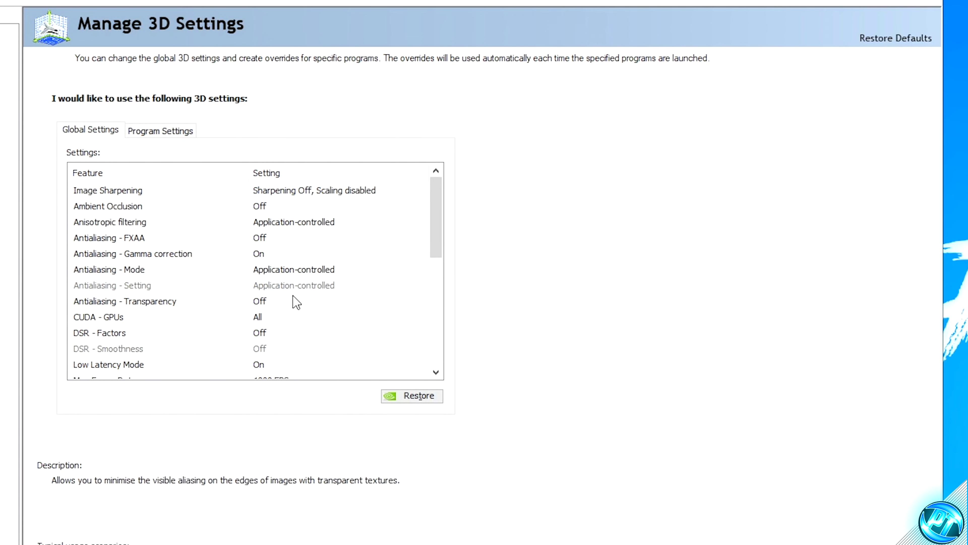
drag(436, 233, 438, 294)
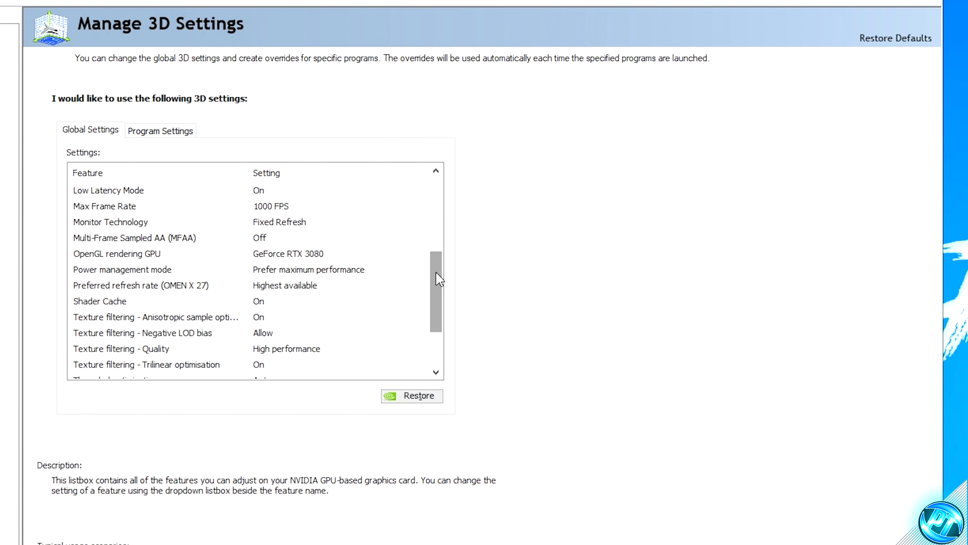
scroll(440, 280, down, 2)
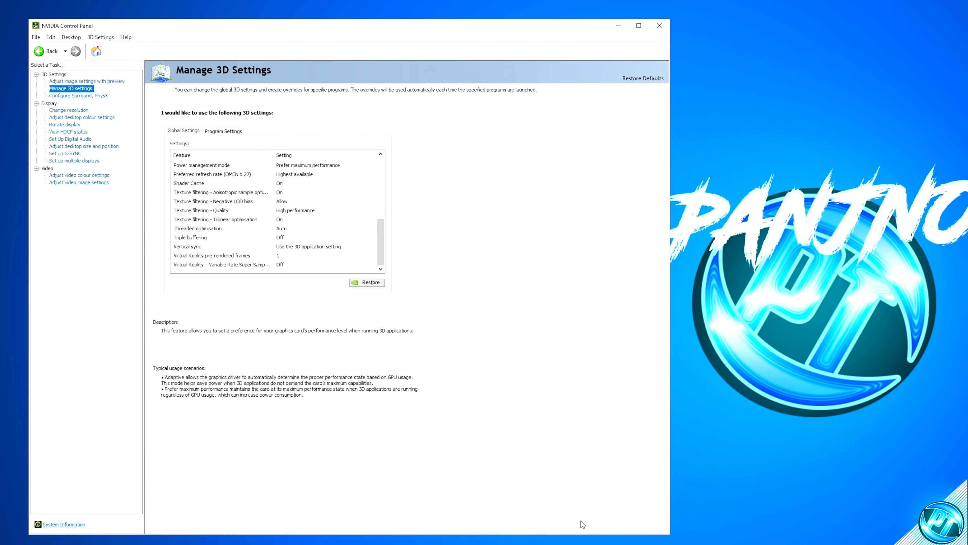
click(668, 25)
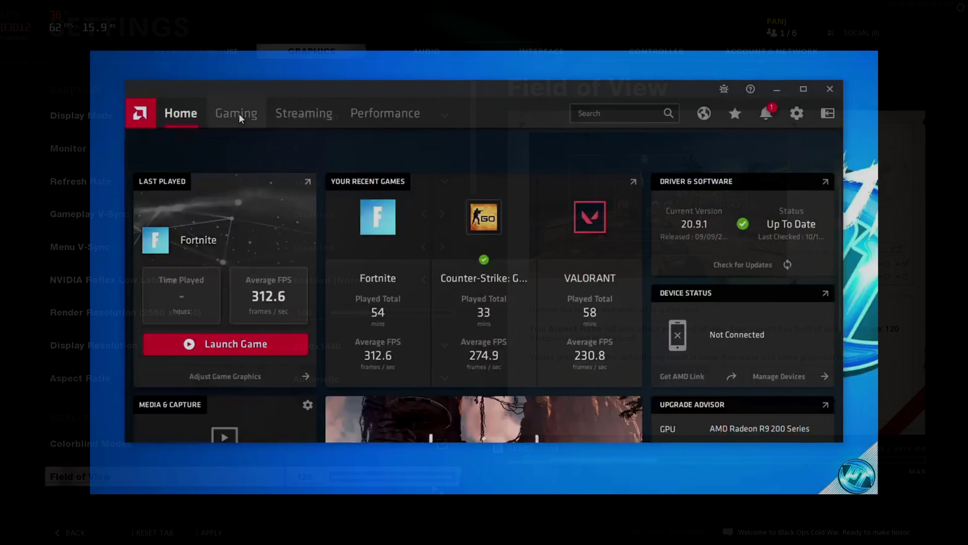
Step: Open Gaming > Global Graphics and keep Wait for Vertical Refresh on Always Off
click(237, 114)
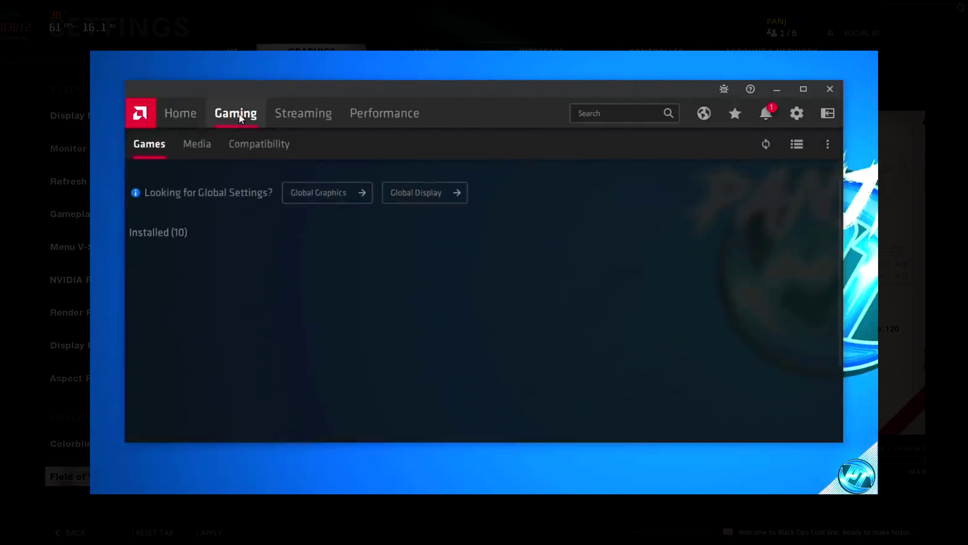
click(327, 193)
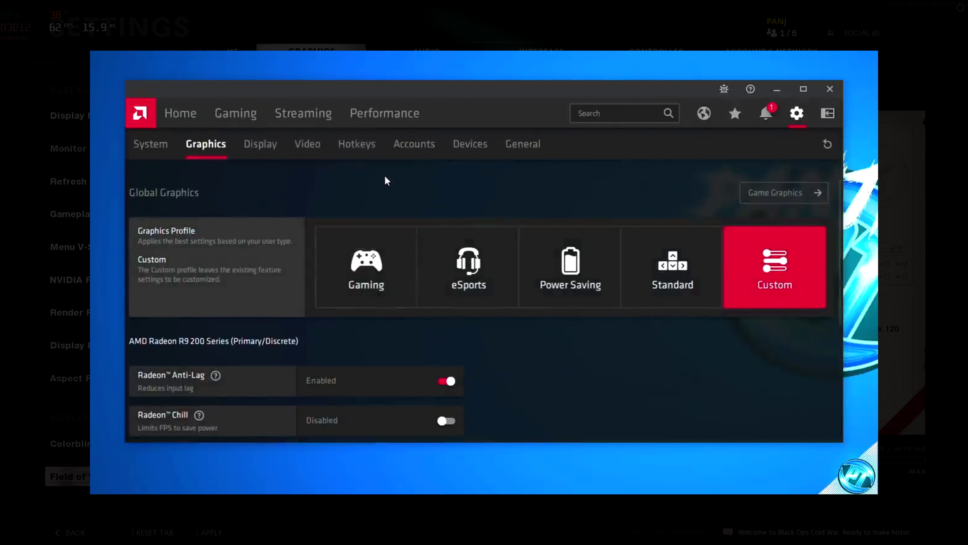
scroll(384, 379, down, 2)
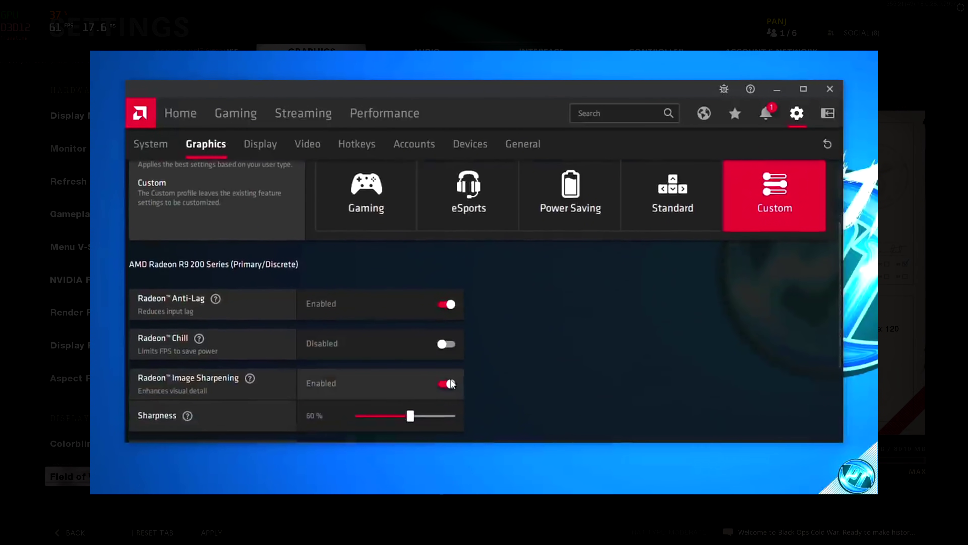
scroll(451, 383, down, 3)
click(327, 361)
click(327, 349)
Step: In the Advanced options, keep Tessellation Mode AMD Optimized and GPU Workload on Graphics
click(161, 393)
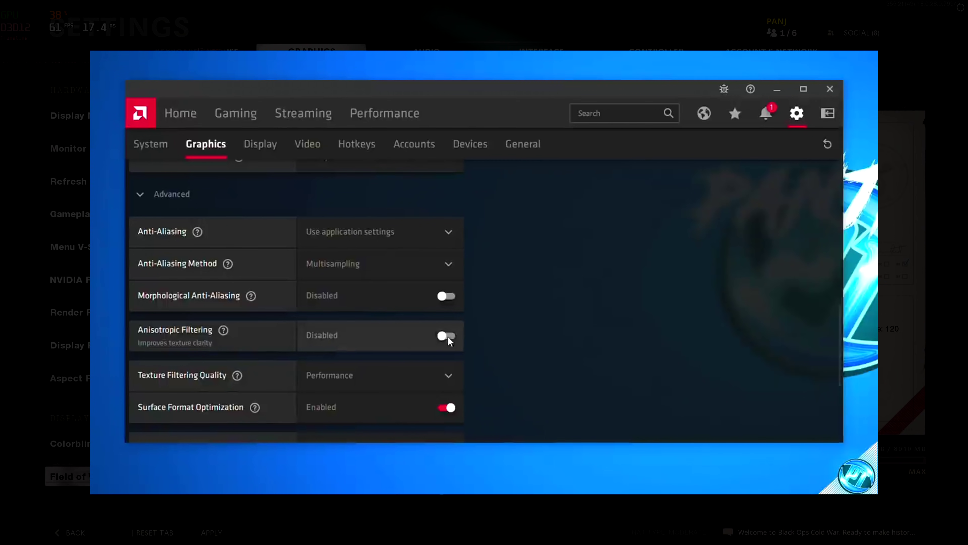
scroll(425, 327, down, 2)
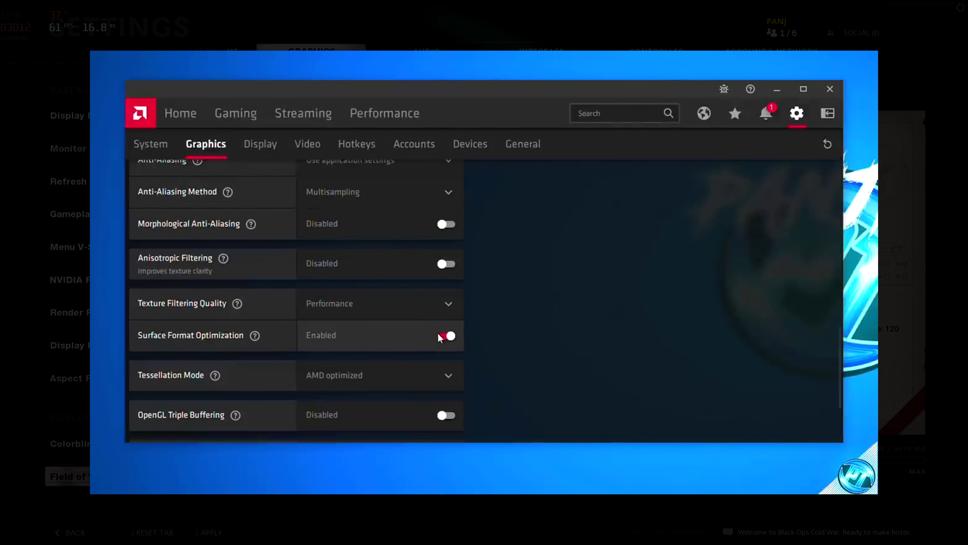
click(435, 376)
click(432, 380)
scroll(439, 344, down, 2)
click(304, 383)
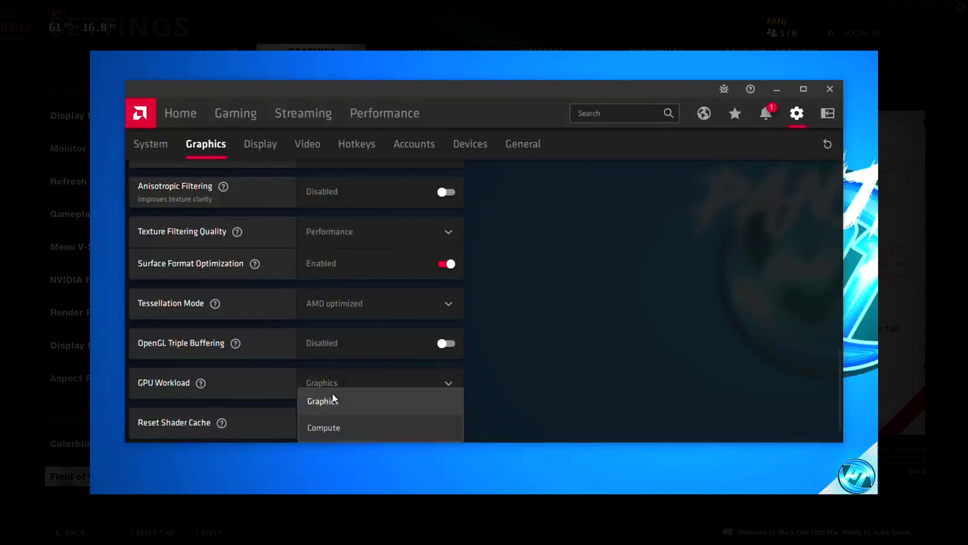
click(320, 398)
scroll(439, 332, down, 1)
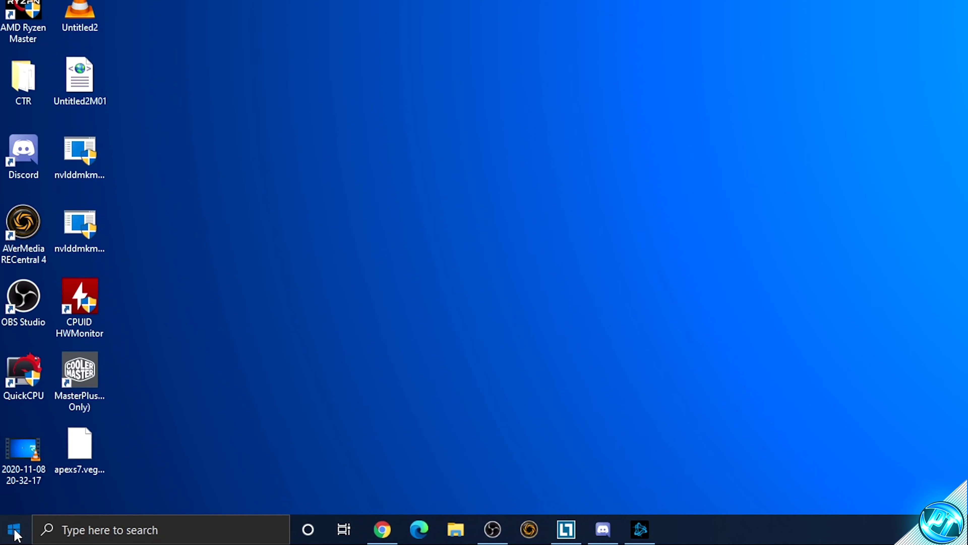
Step: Search 'gpu setting' from Start and open Windows Graphics settings
click(10, 538)
text(gpu settings)
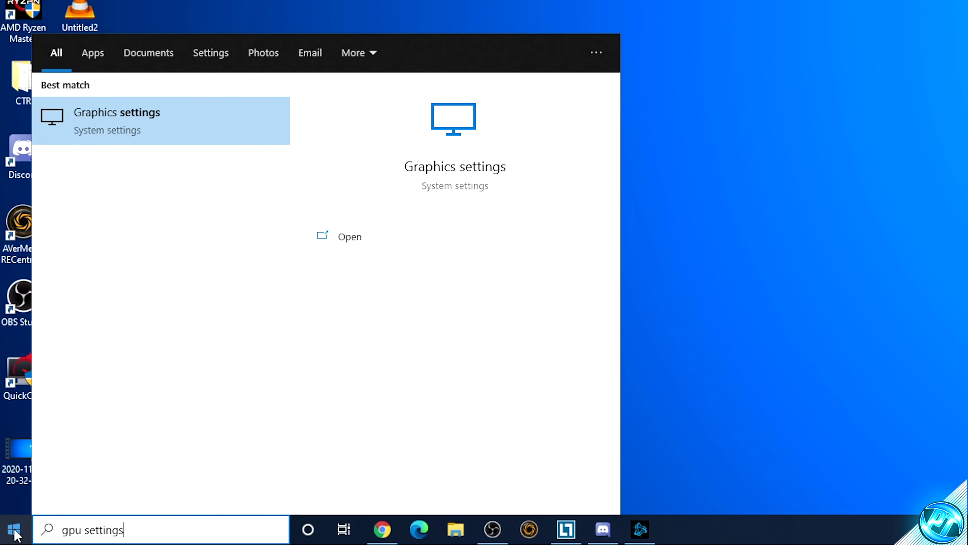
click(206, 113)
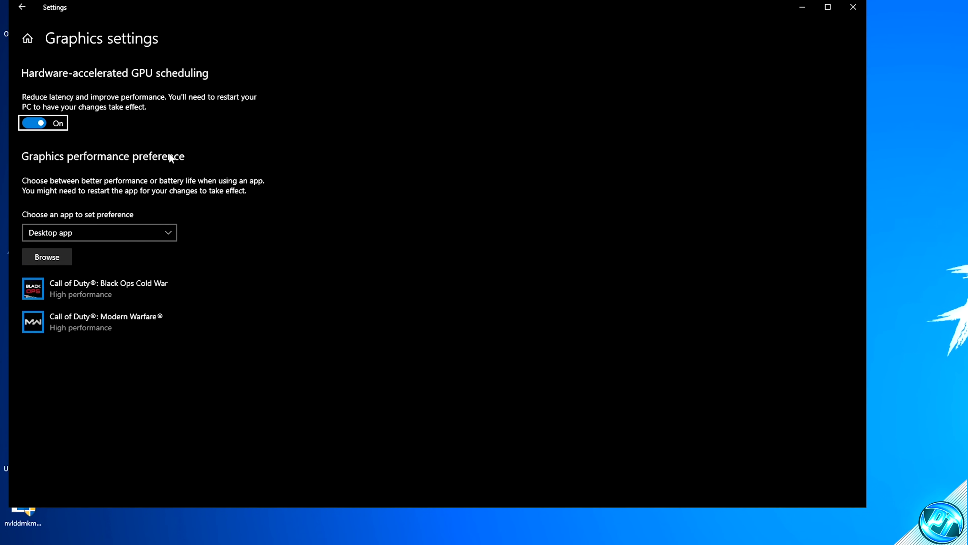
Step: Add BlackOpsColdWar.exe to the graphics preference list
click(46, 262)
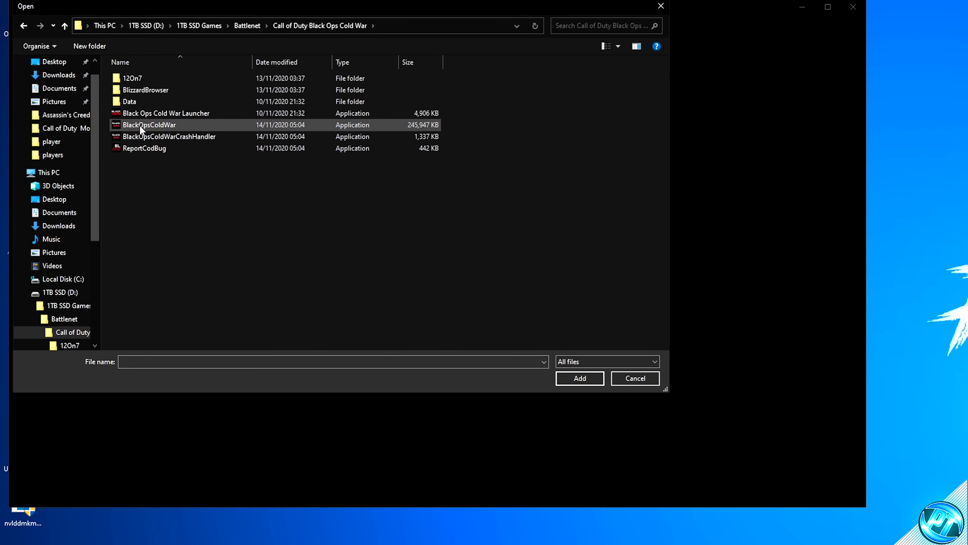
click(155, 125)
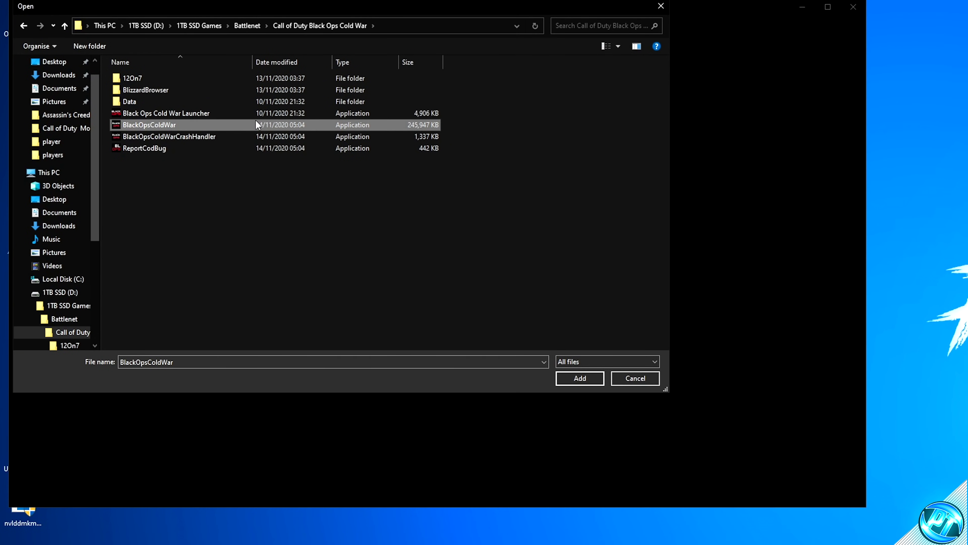
click(571, 379)
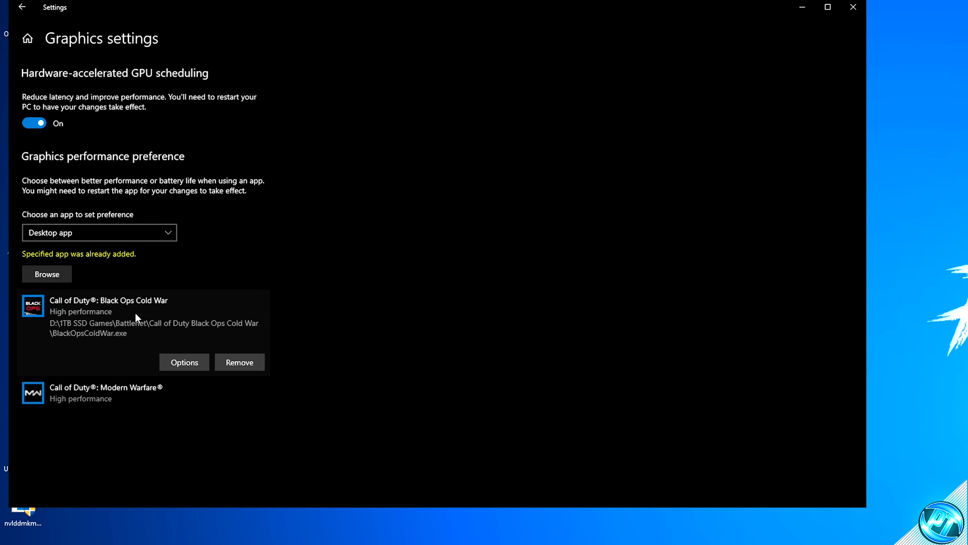
Step: Save the game's graphics preference as High performance and close Settings
click(184, 362)
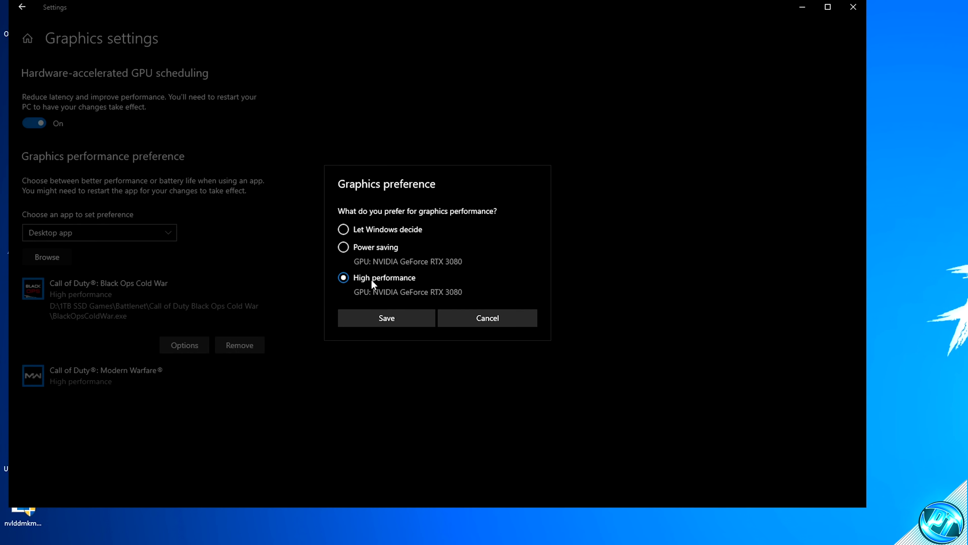
click(385, 317)
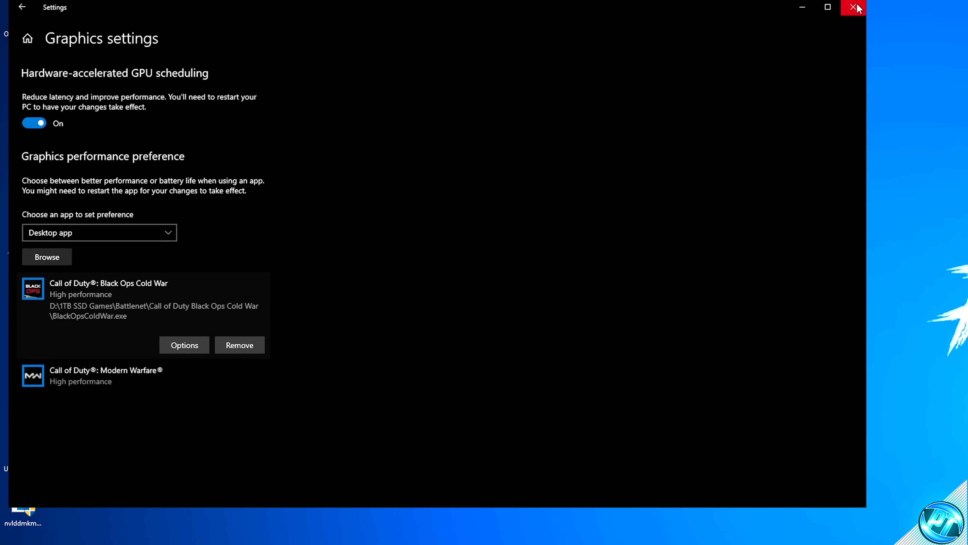
click(853, 7)
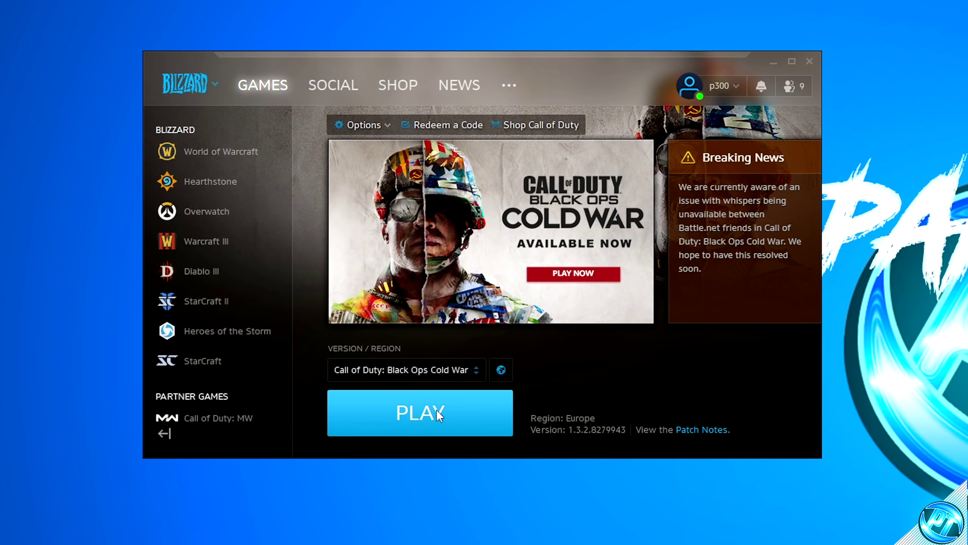
Step: Launch Black Ops Cold War from Battle.net and bring up the in-match pause menu
click(440, 415)
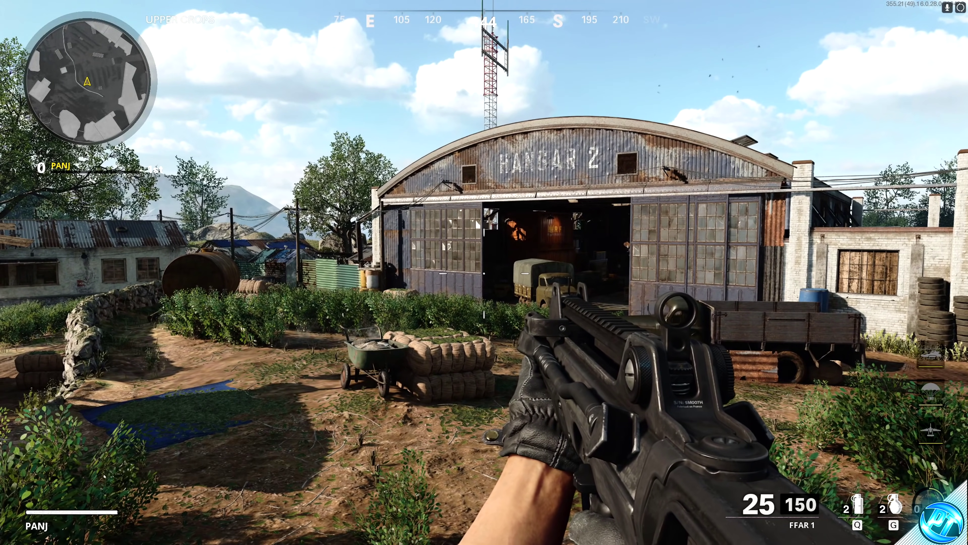
key(Escape)
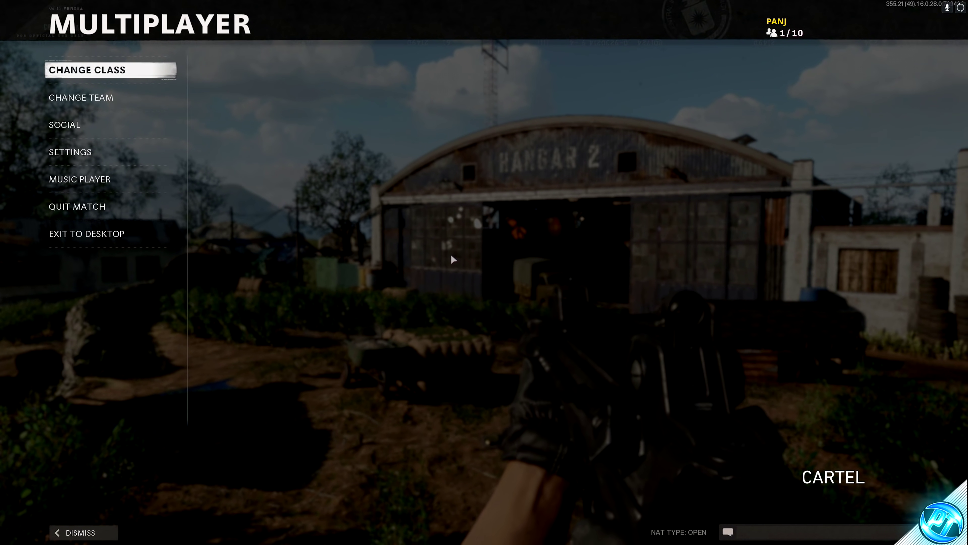
Step: Set the Interface FPS Counter to Shown and return to the pause menu
click(92, 151)
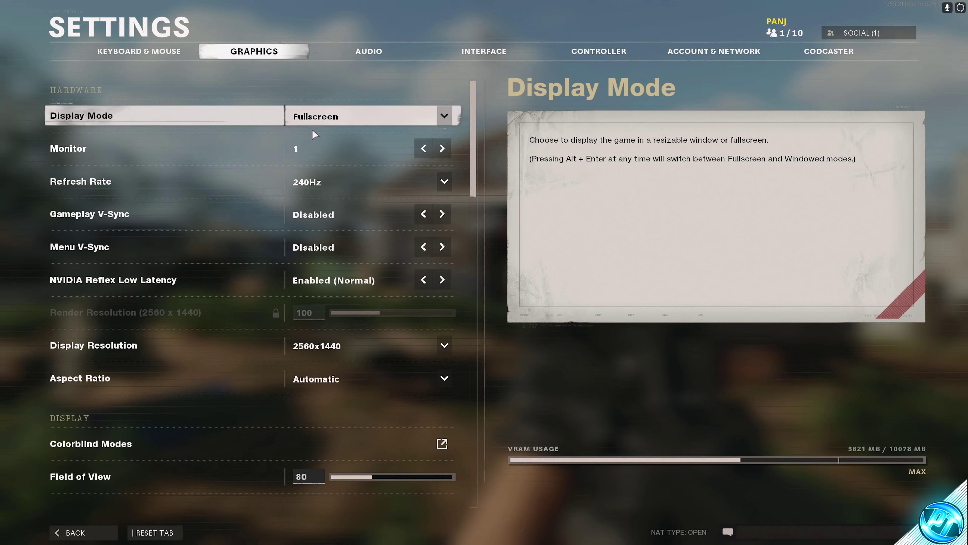
click(486, 55)
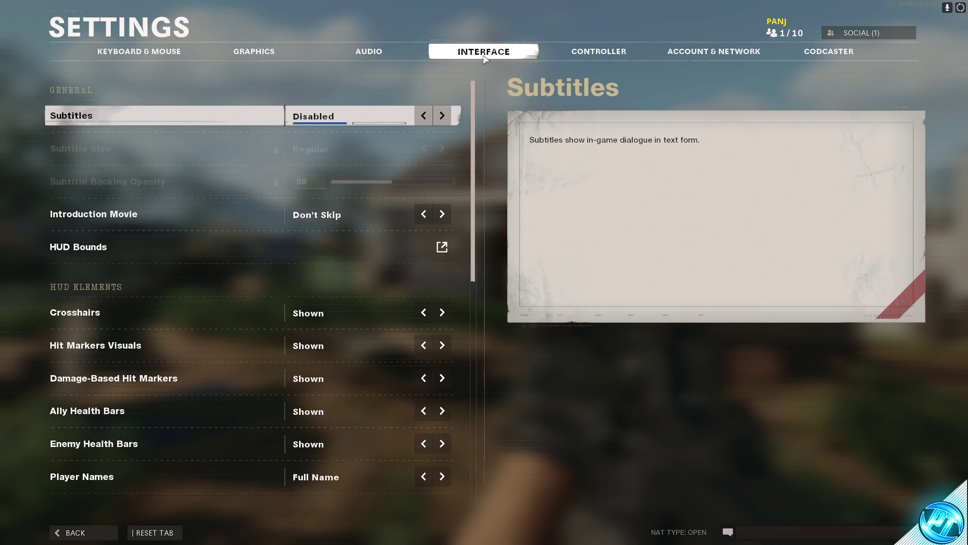
scroll(153, 305, down, 15)
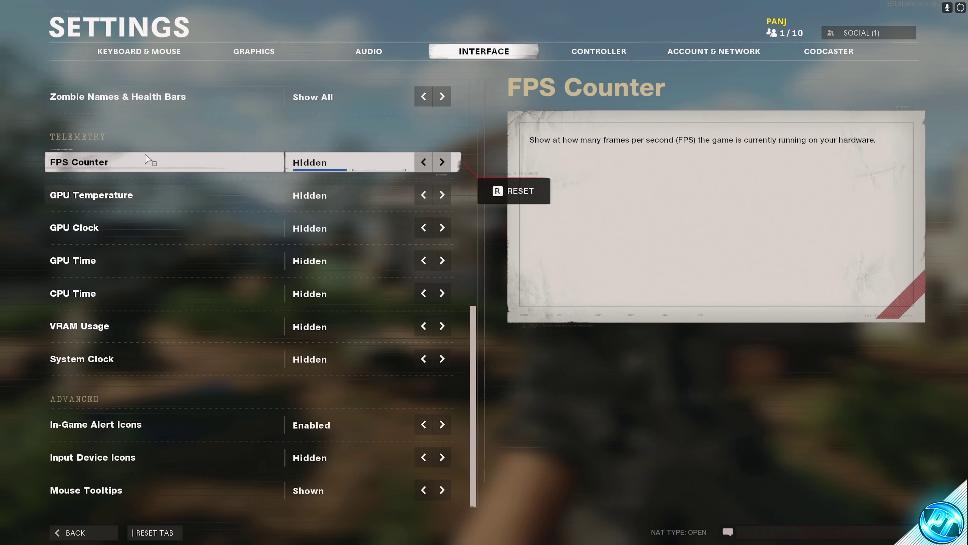
click(442, 162)
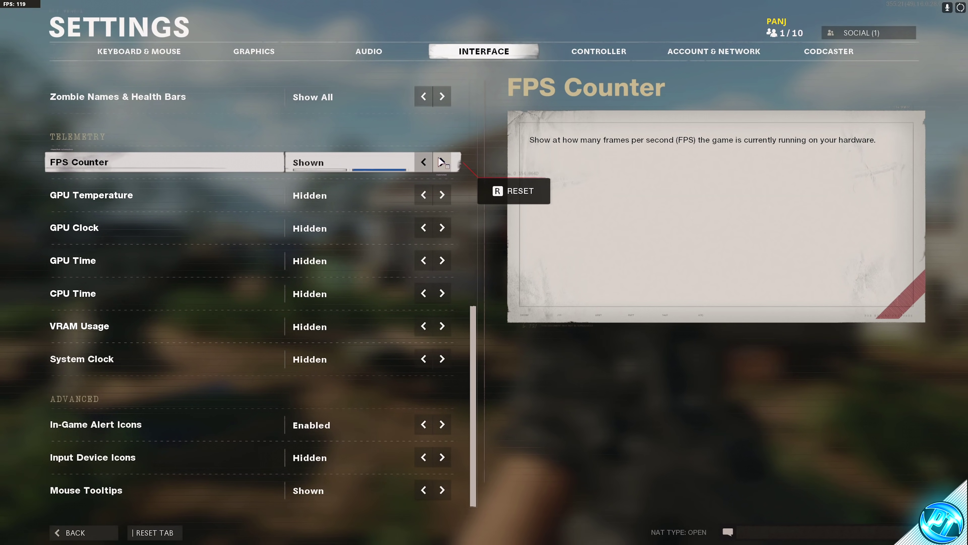
key(Escape)
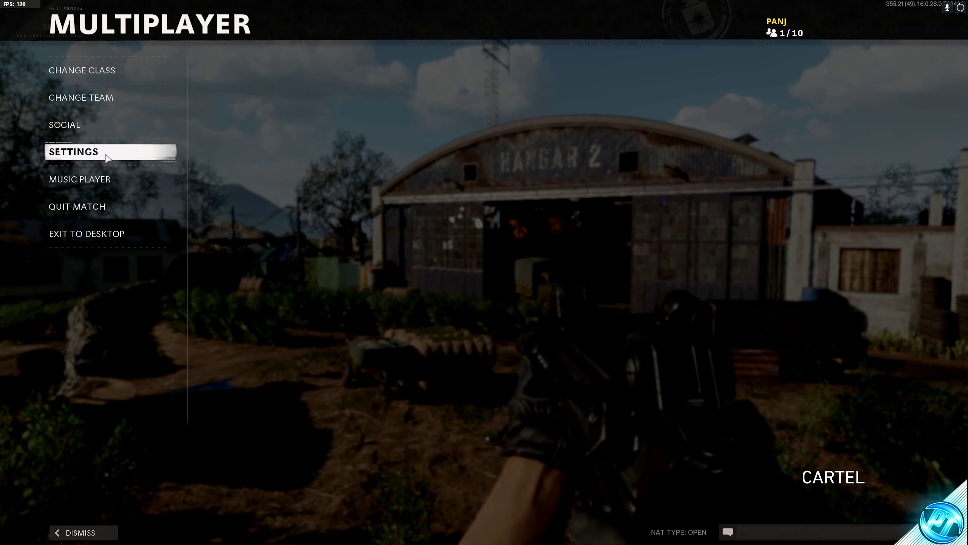
Step: Open the Graphics settings and keep Display Mode at Fullscreen
click(106, 155)
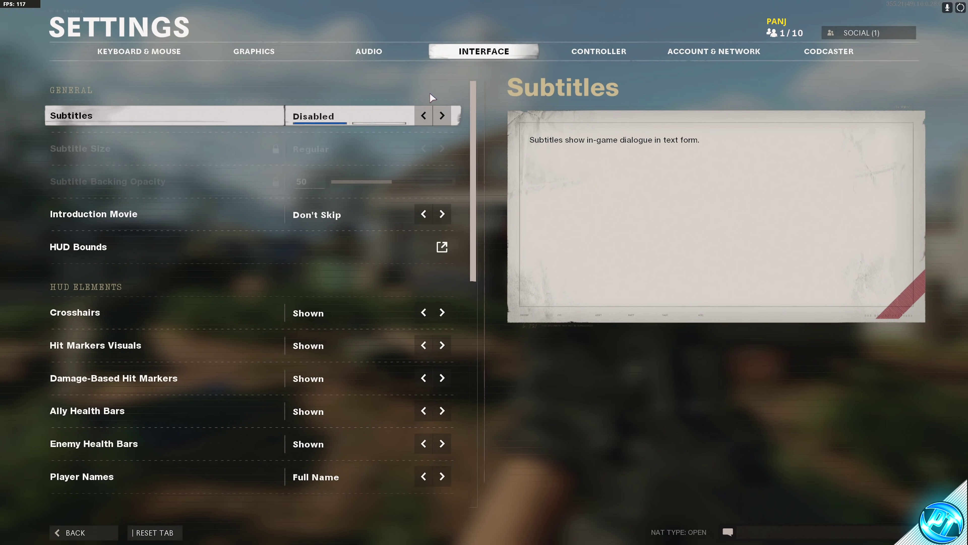
click(254, 51)
click(395, 115)
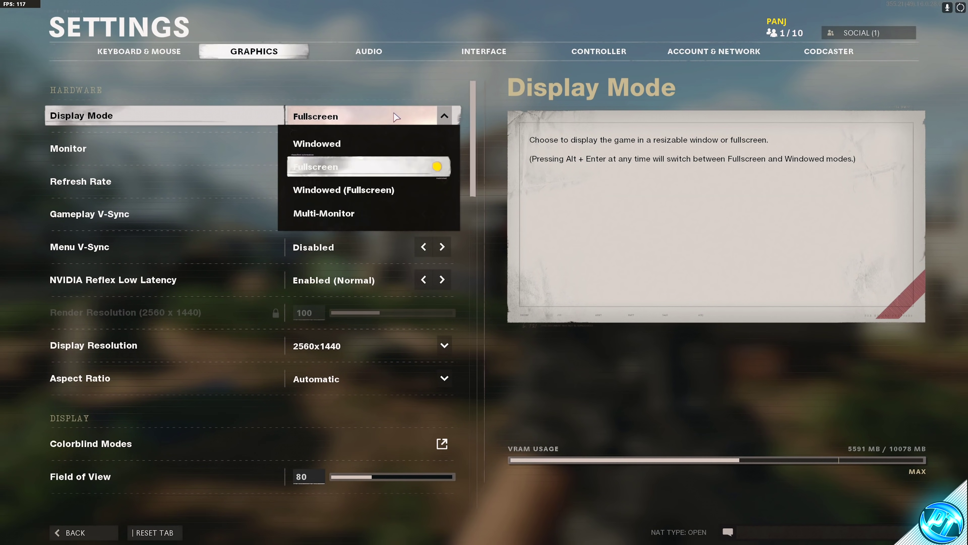
click(359, 119)
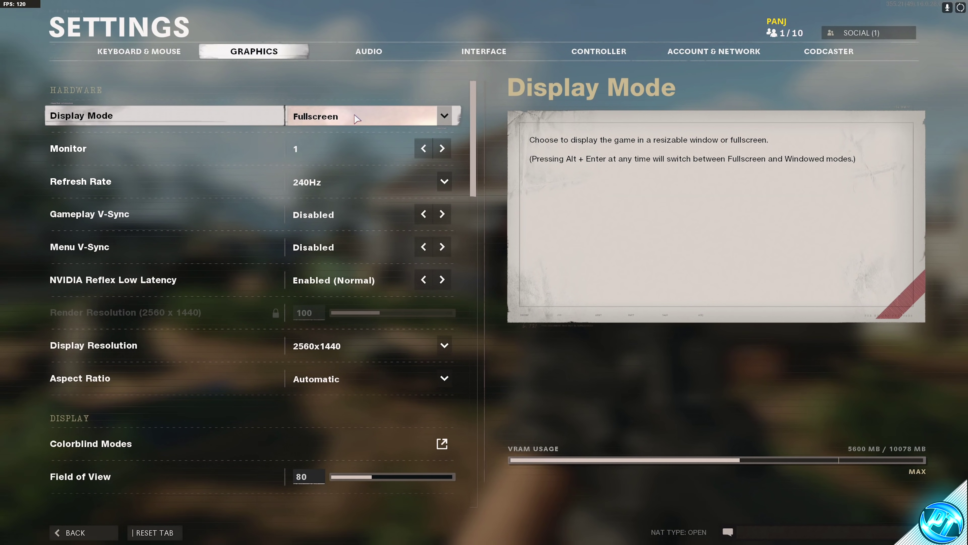
Step: Keep the refresh rate at 240Hz and display resolution at 2560x1440
click(345, 182)
scroll(325, 251, down, 1)
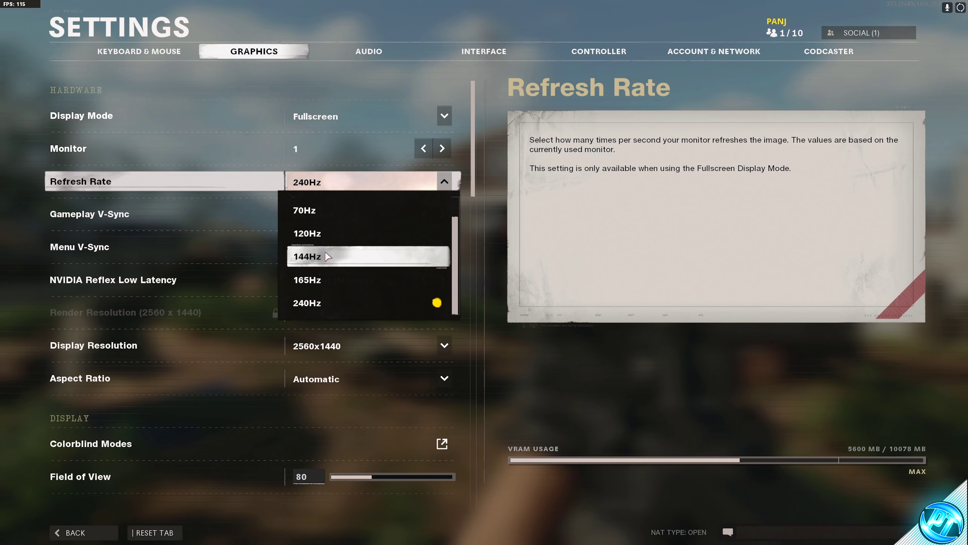
click(331, 300)
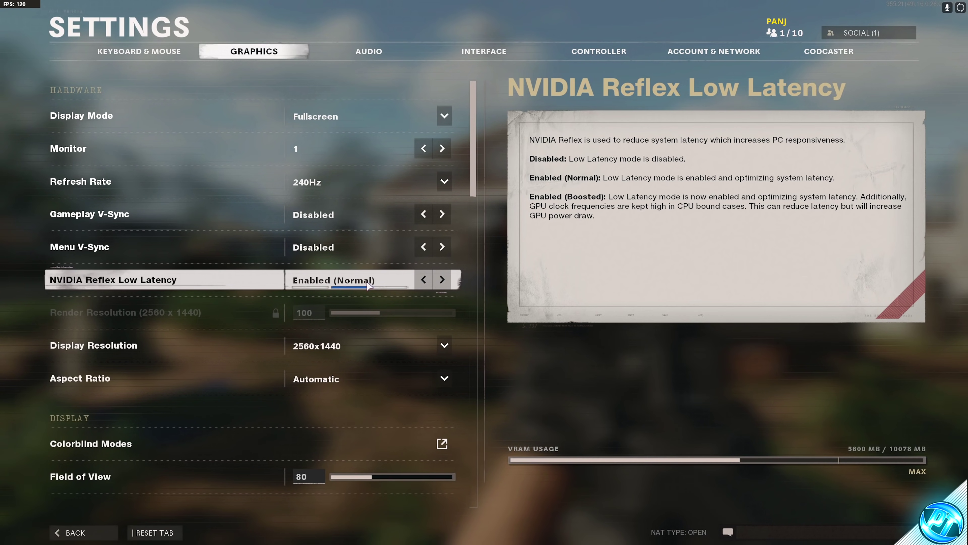
scroll(368, 297, down, 1)
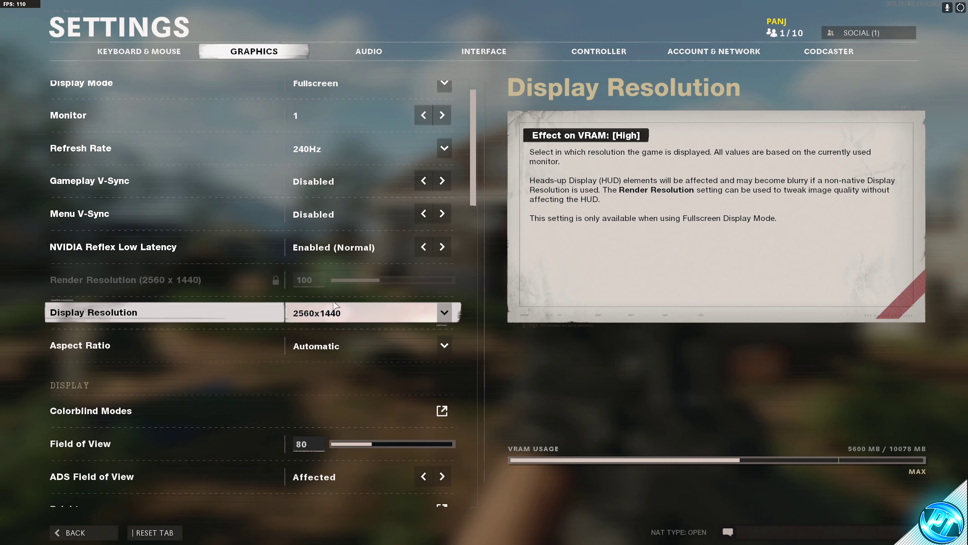
click(362, 312)
scroll(345, 381, down, 5)
scroll(345, 404, down, 1)
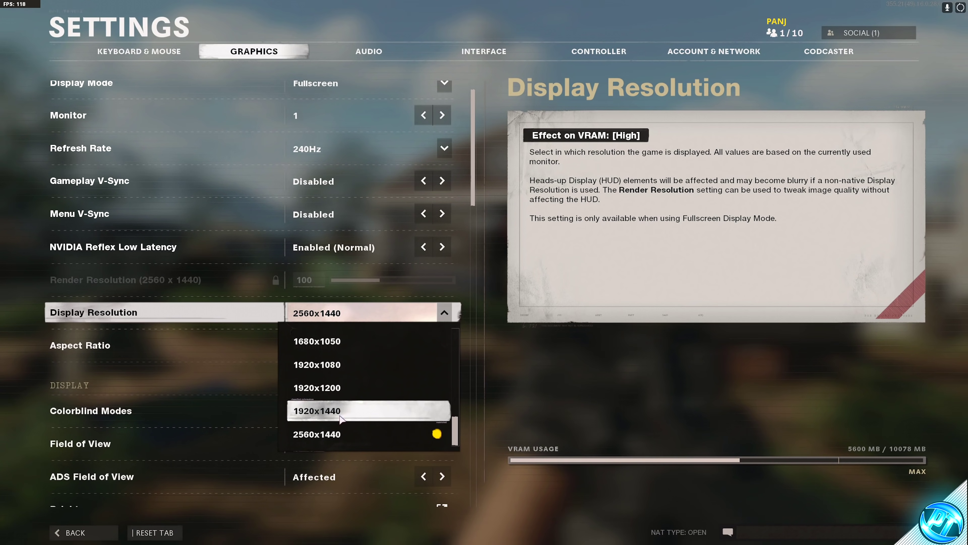
click(324, 433)
scroll(372, 284, down, 5)
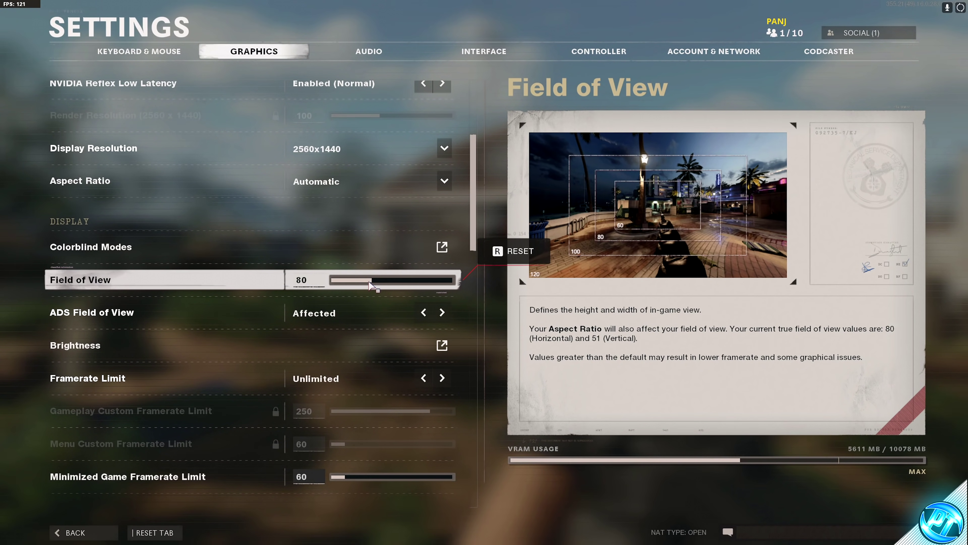
Step: Set Field of View to about 110, leaving Framerate Limit at Unlimited
drag(366, 284, 460, 282)
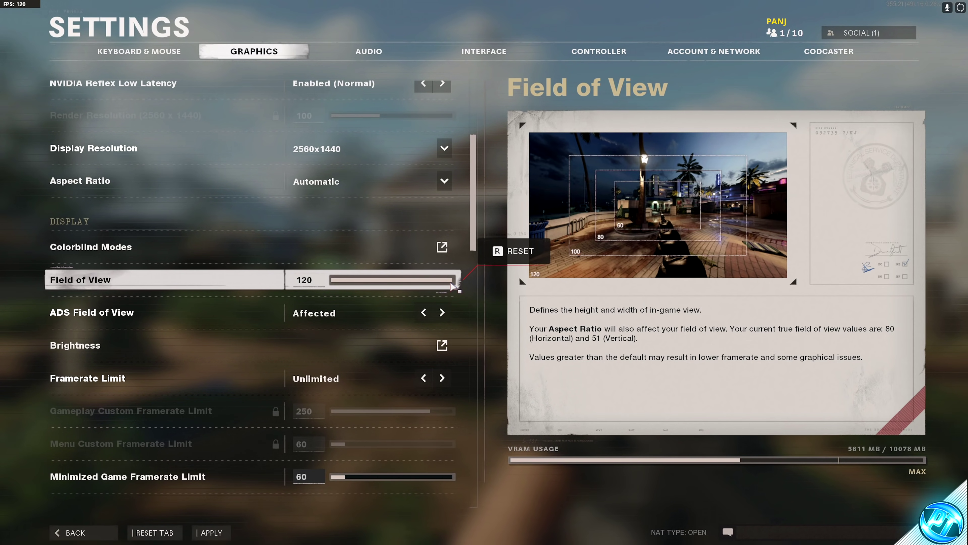
click(316, 281)
drag(452, 281, 434, 285)
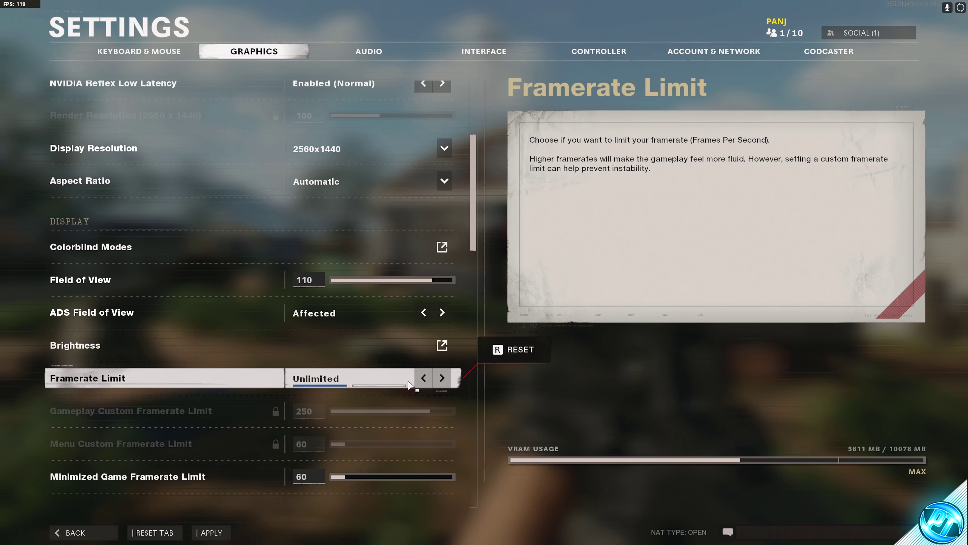
click(423, 377)
click(424, 377)
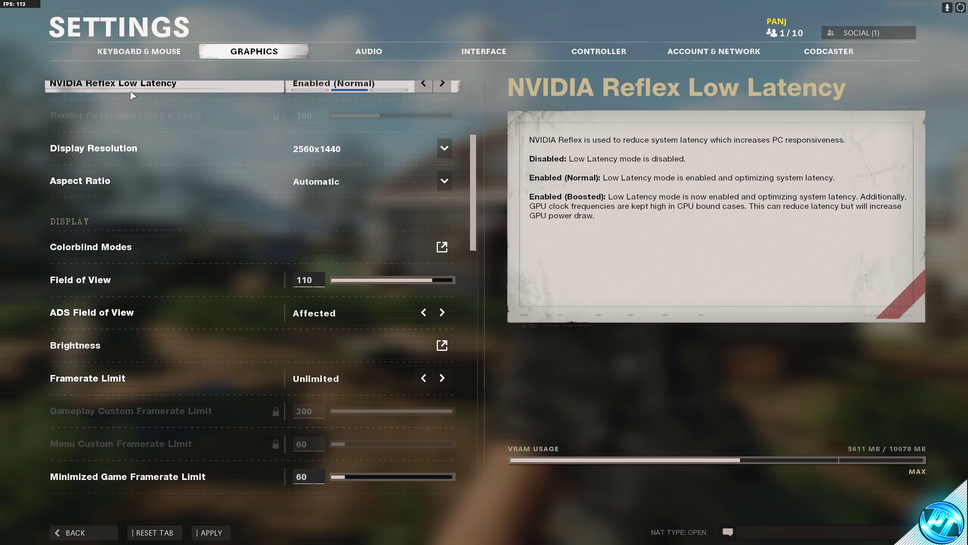
scroll(280, 271, down, 5)
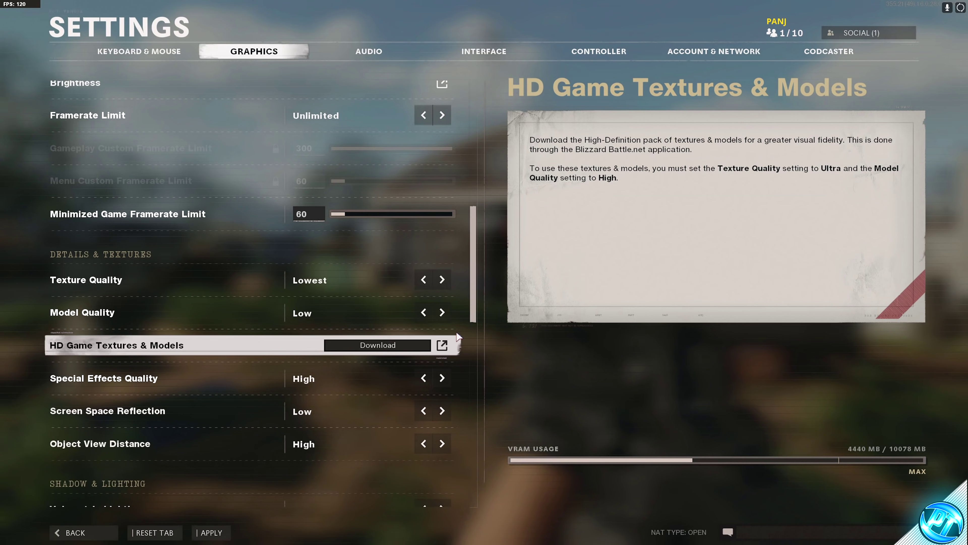
Step: Raise Texture Quality to Medium, keeping Model Quality at Low
scroll(446, 334, down, 5)
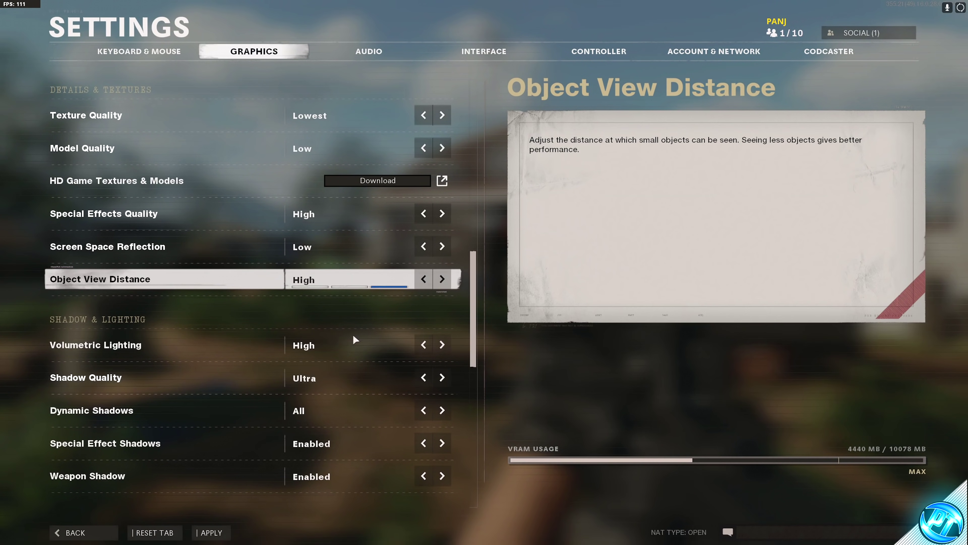
scroll(436, 326, up, 5)
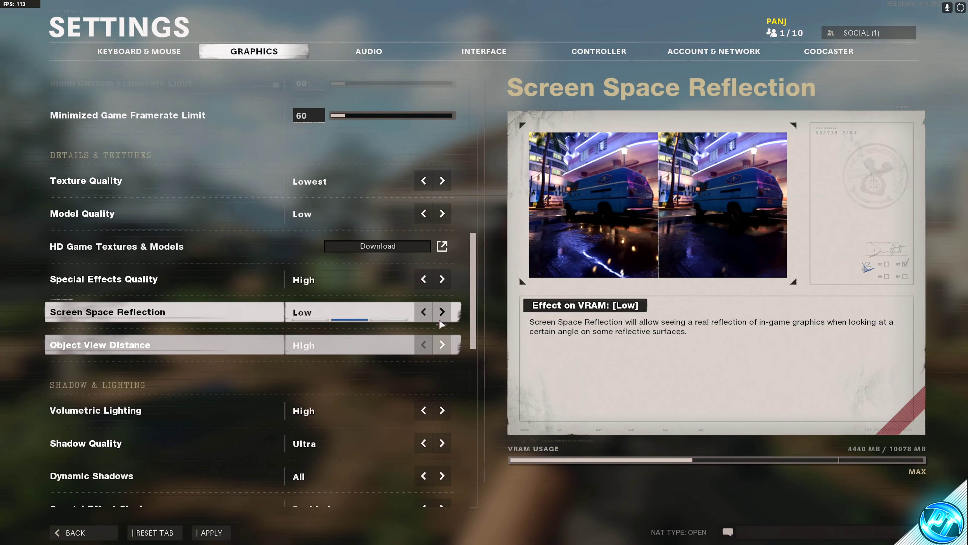
scroll(449, 355, up, 1)
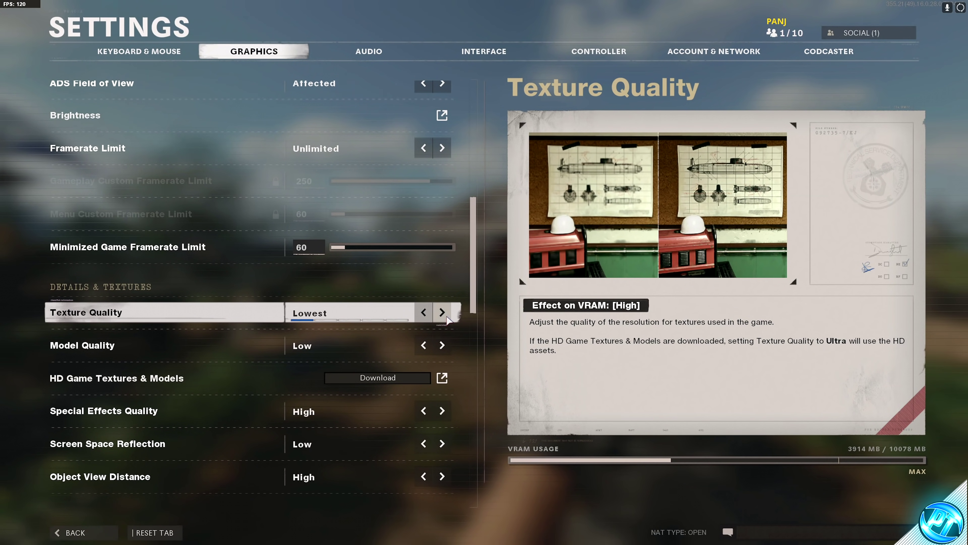
click(446, 317)
click(445, 318)
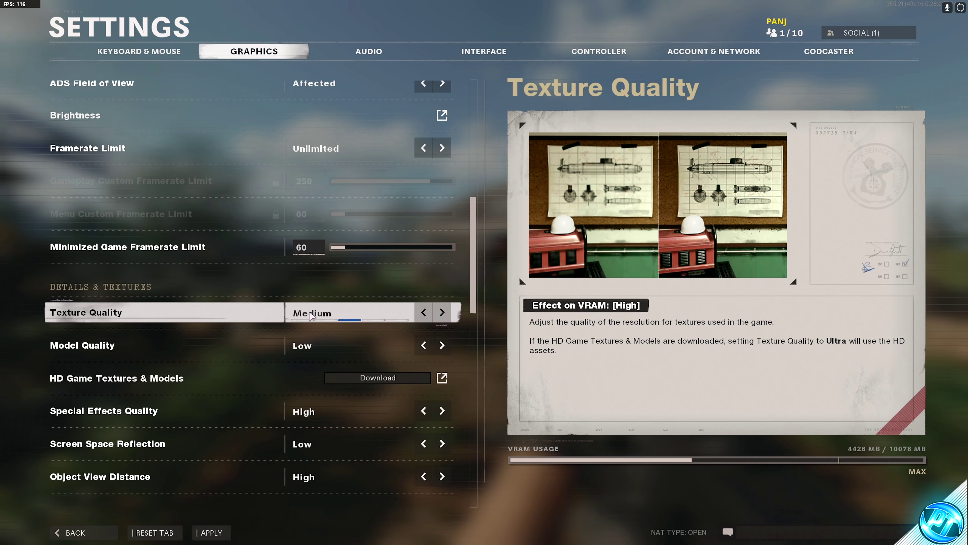
click(443, 345)
click(424, 346)
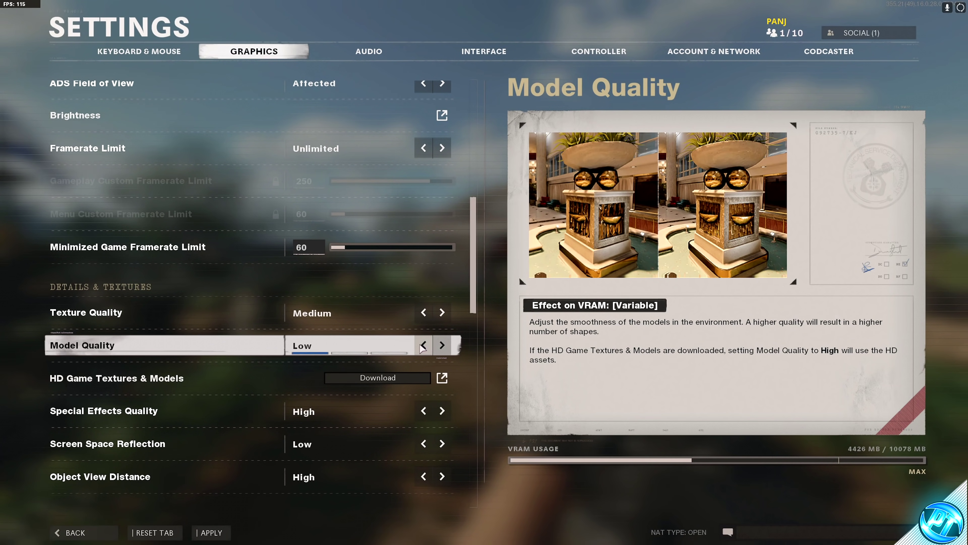
Step: Set Special Effects Medium, Object View Distance Low, Shadows Low, Dynamic and Special Effect Shadows Disabled
scroll(386, 362, down, 1)
click(424, 378)
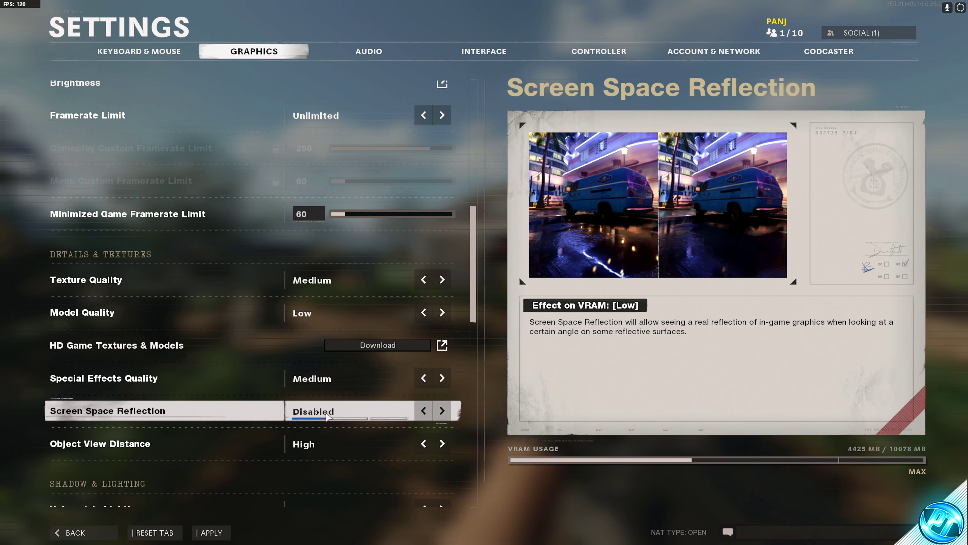
click(424, 443)
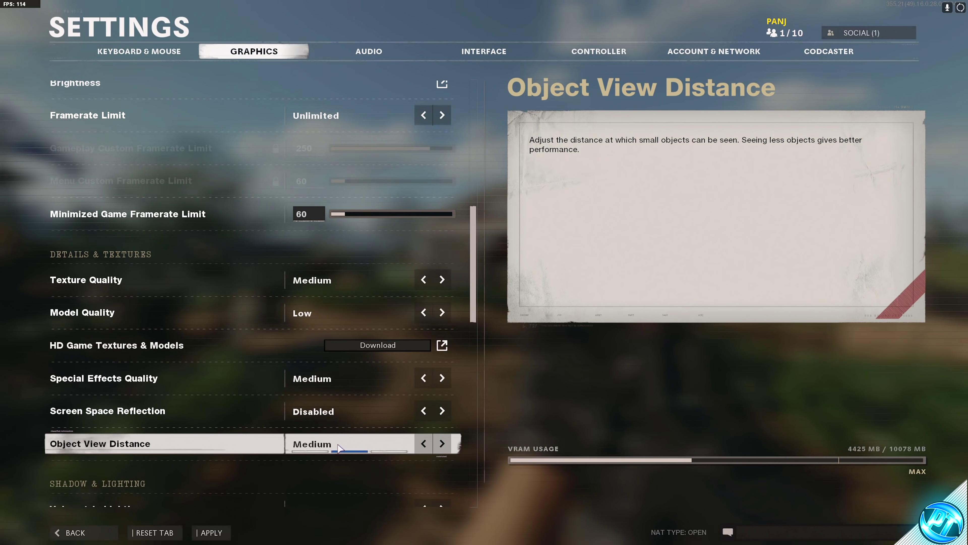
click(419, 444)
scroll(411, 446, down, 5)
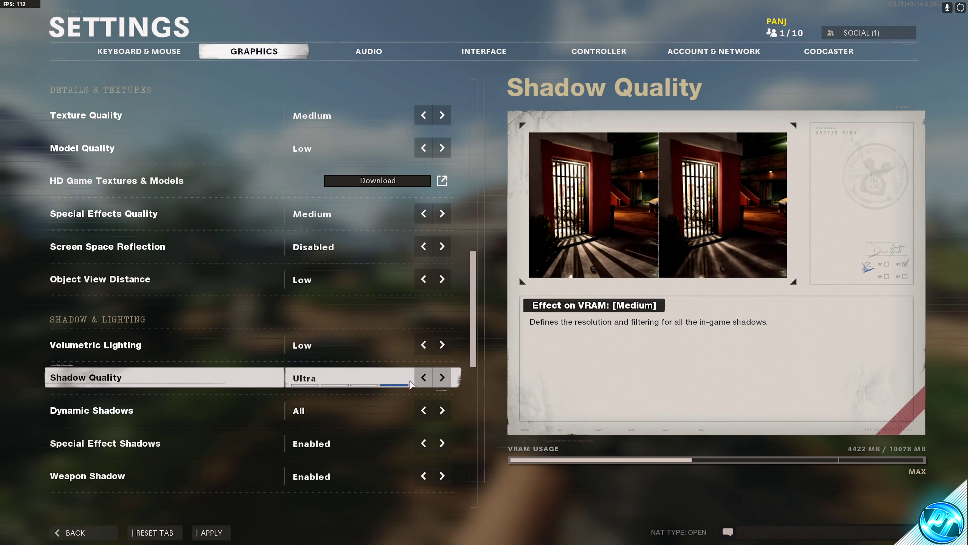
click(424, 378)
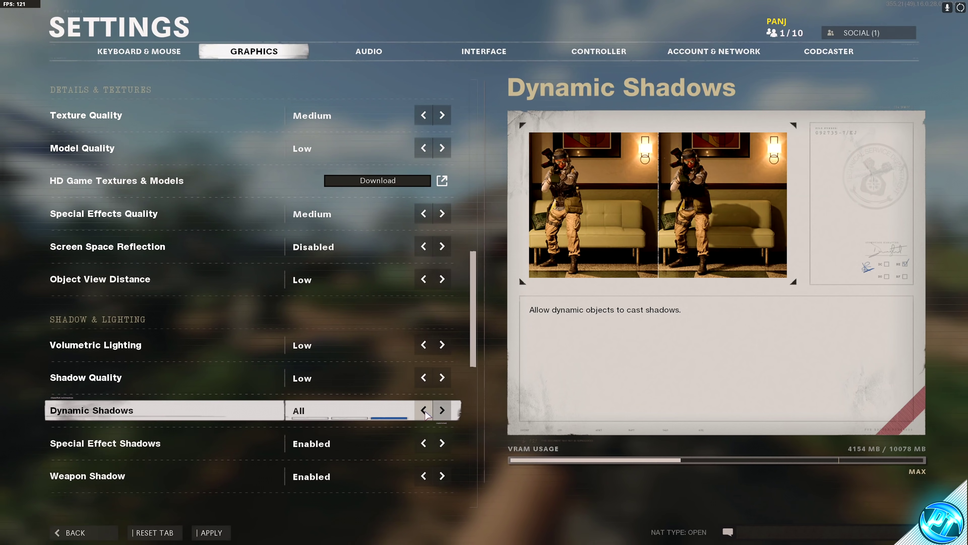
click(424, 410)
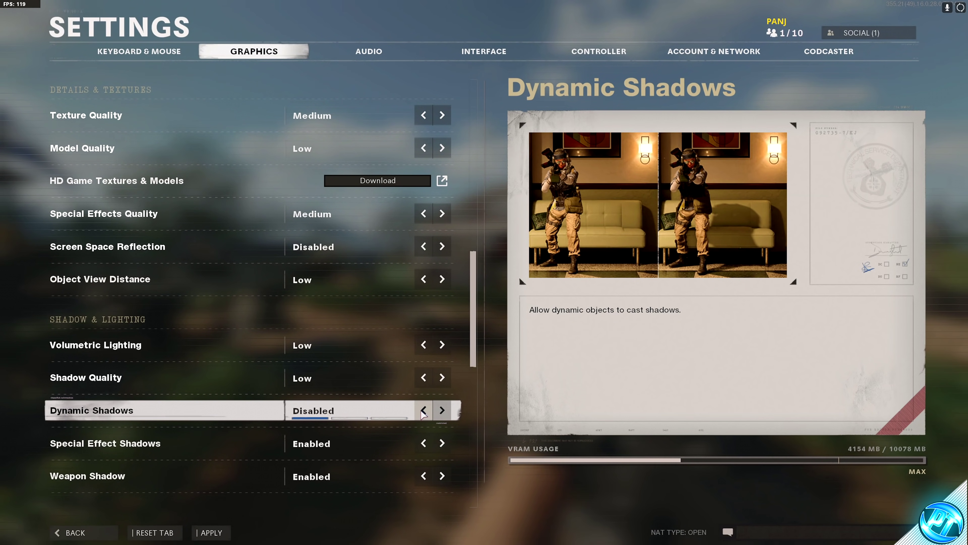
click(423, 443)
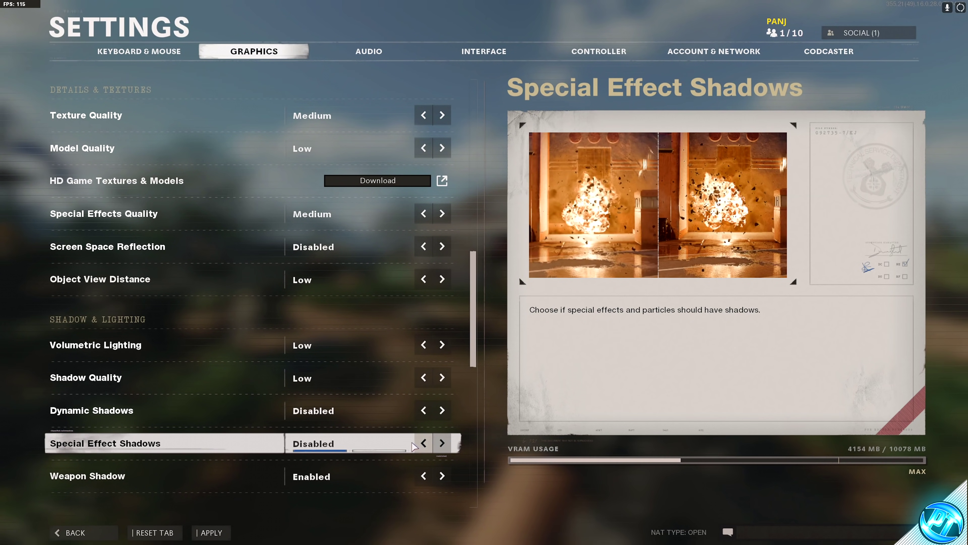
Step: Disable Ray Tracing Sun Shadows, Local Shadows and Ambient Occlusion
scroll(427, 448, down, 1)
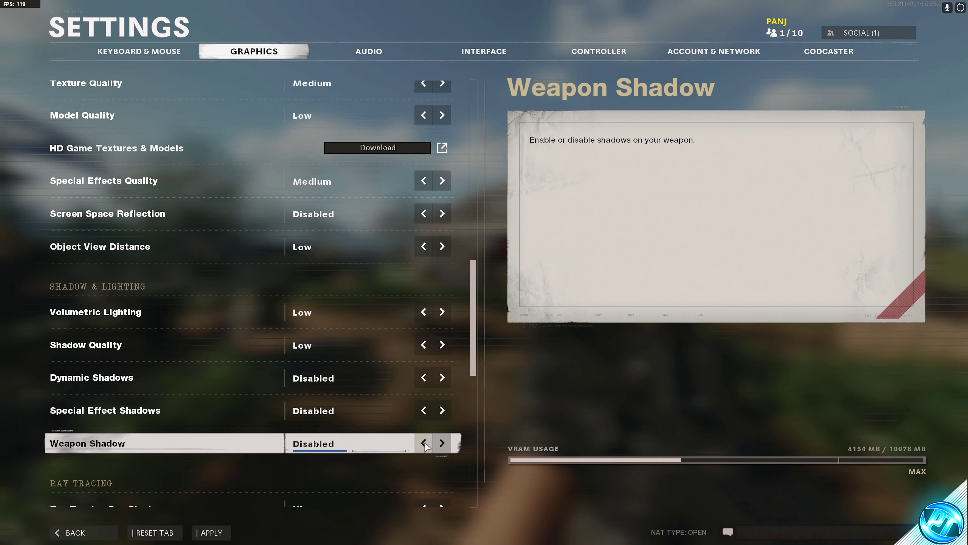
scroll(426, 446, down, 4)
click(442, 377)
click(443, 410)
click(442, 443)
Step: Turn off NVIDIA DLSS, set Anti-Aliasing to a low level, and disable Ambient Occlusion
scroll(429, 382, down, 5)
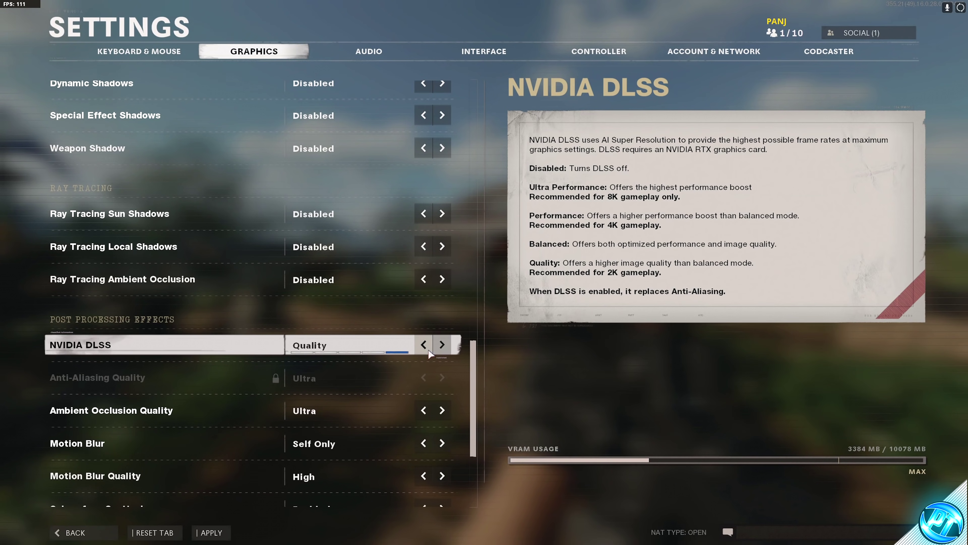
click(442, 345)
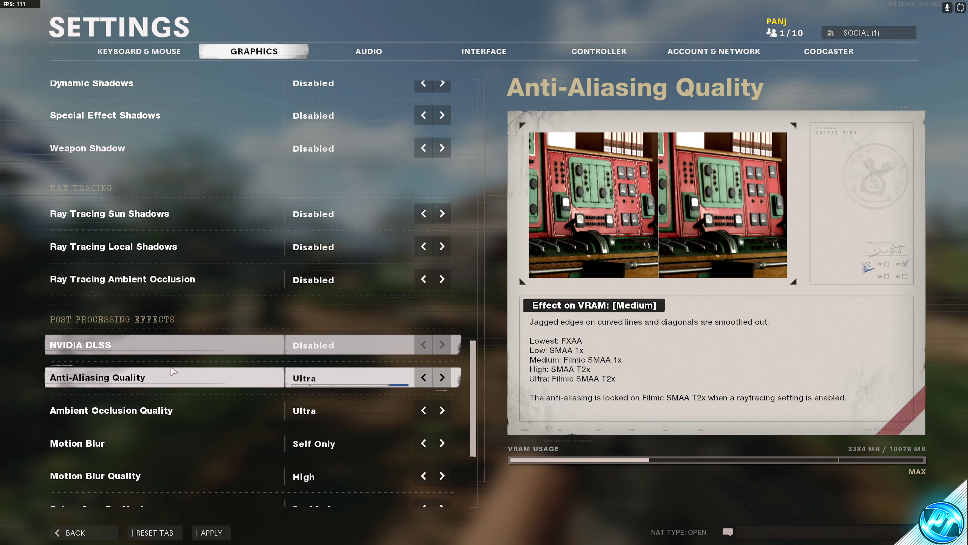
click(442, 377)
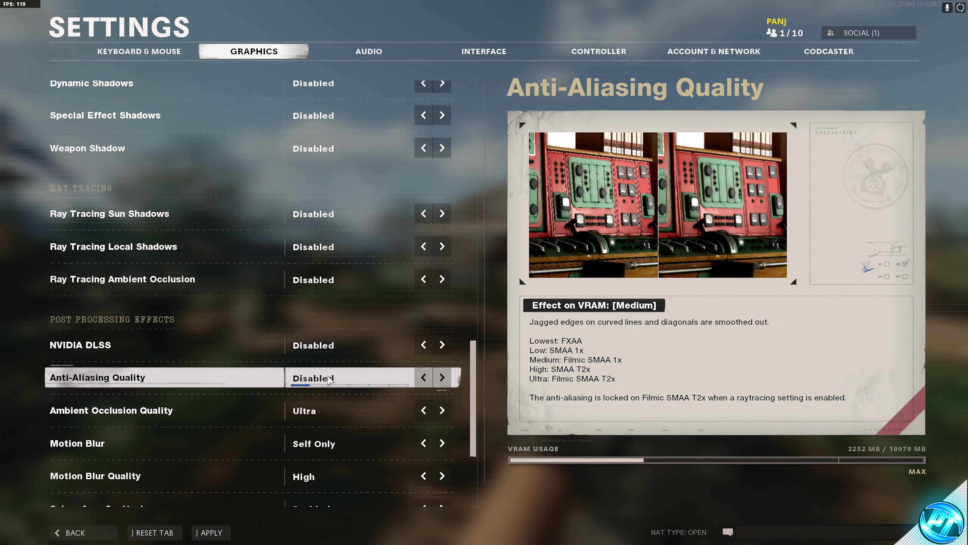
click(442, 378)
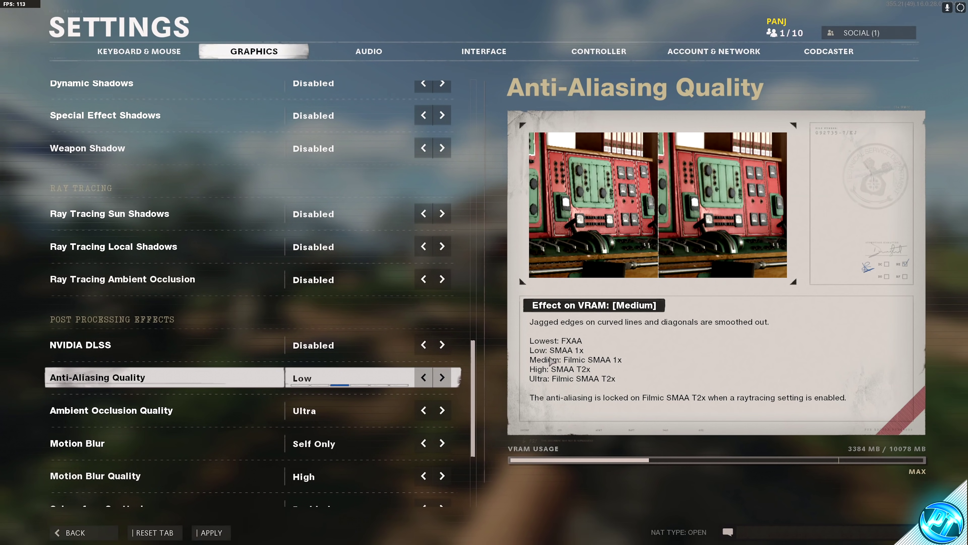
click(421, 411)
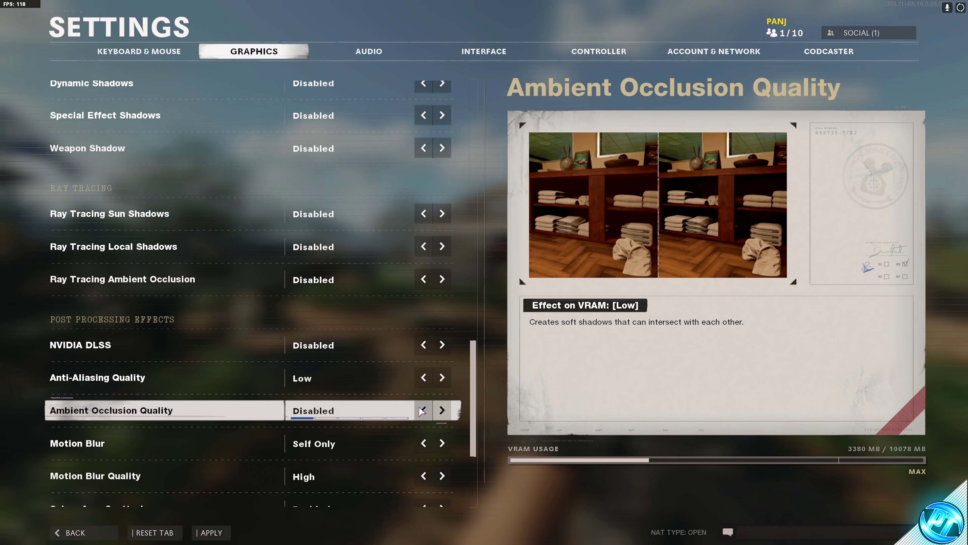
Step: Disable Motion Blur, Subsurface Scattering and Order Independent Transparency, then leave settings to apply
click(443, 443)
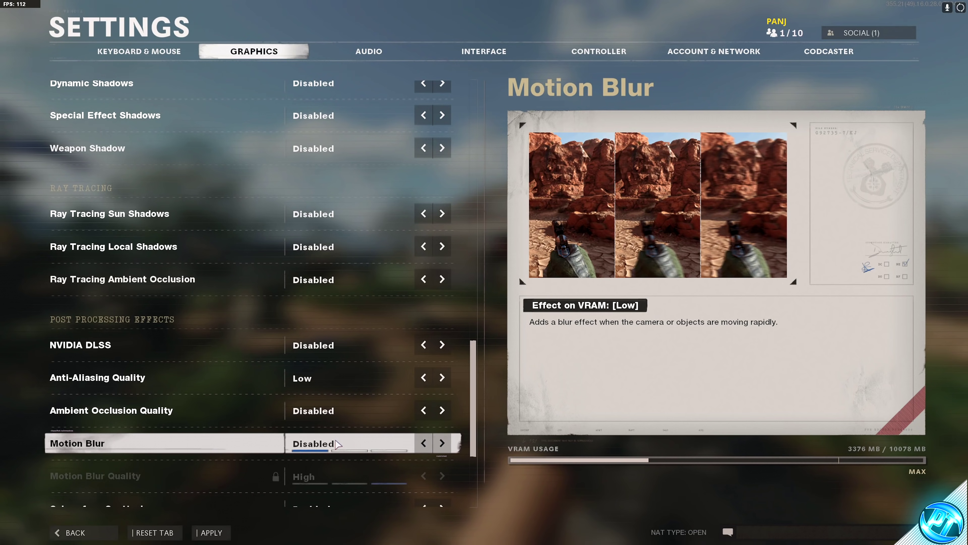
scroll(340, 446, down, 2)
scroll(340, 446, down, 1)
click(423, 410)
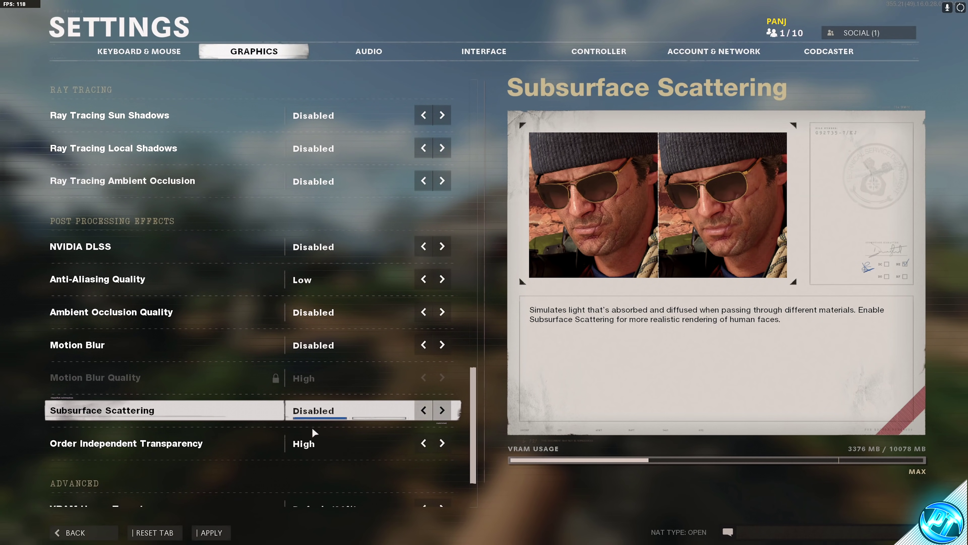
click(442, 443)
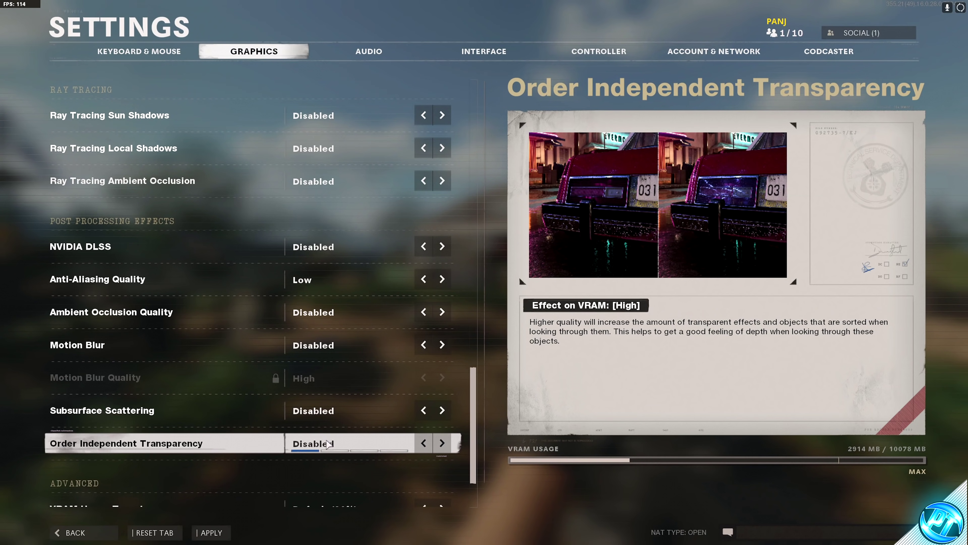
scroll(297, 419, down, 3)
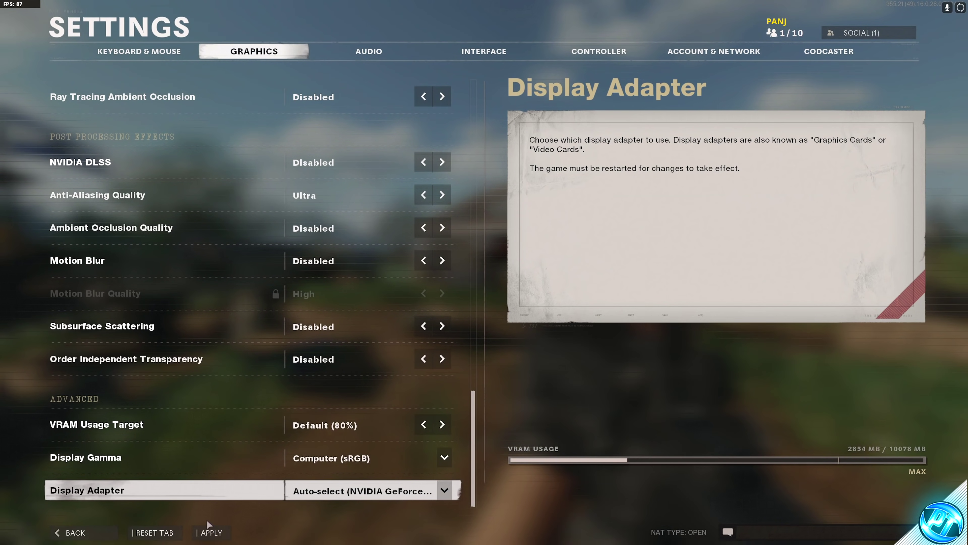
click(75, 532)
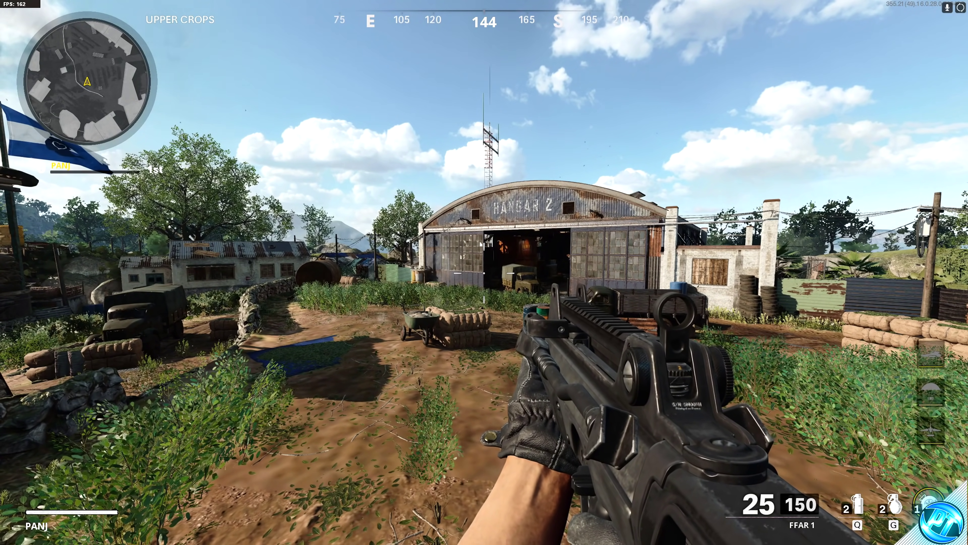
Step: Set NVIDIA DLSS to Quality in the Graphics settings
key(Escape)
click(83, 153)
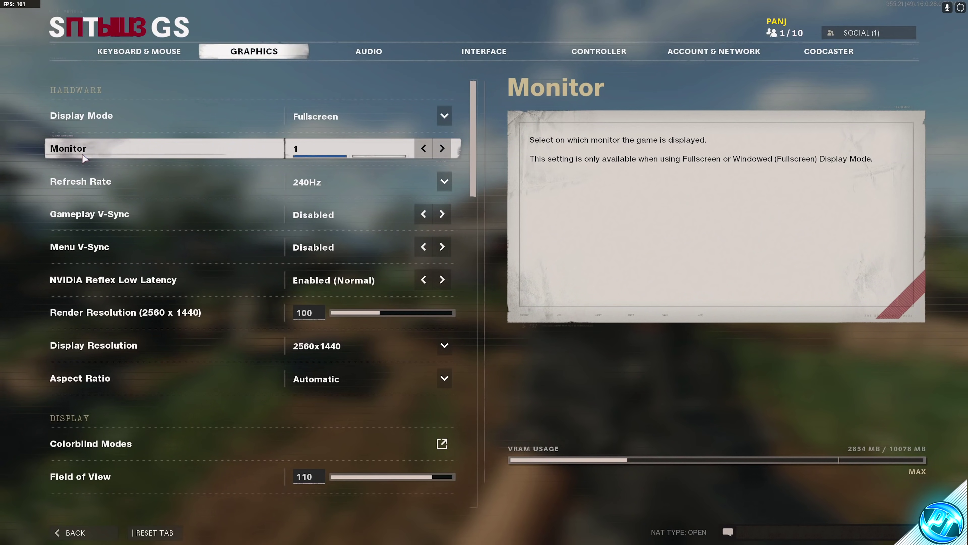
scroll(409, 274, down, 10)
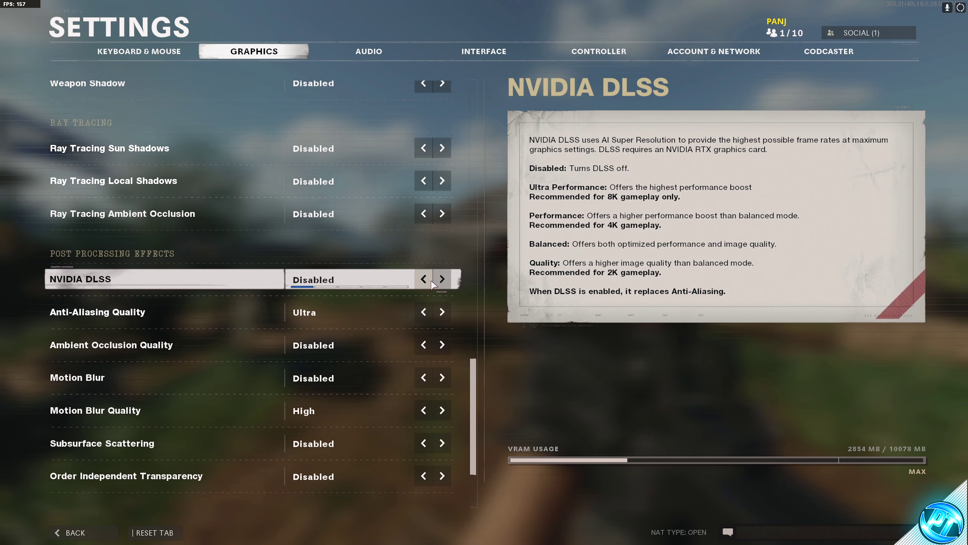
click(442, 278)
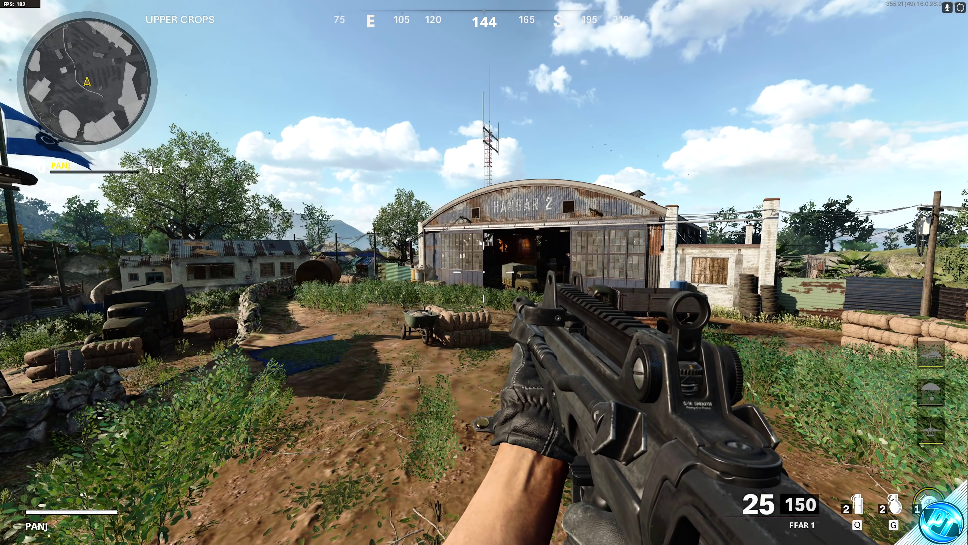
Step: Reopen the Graphics settings and scroll down to review the changes
key(Escape)
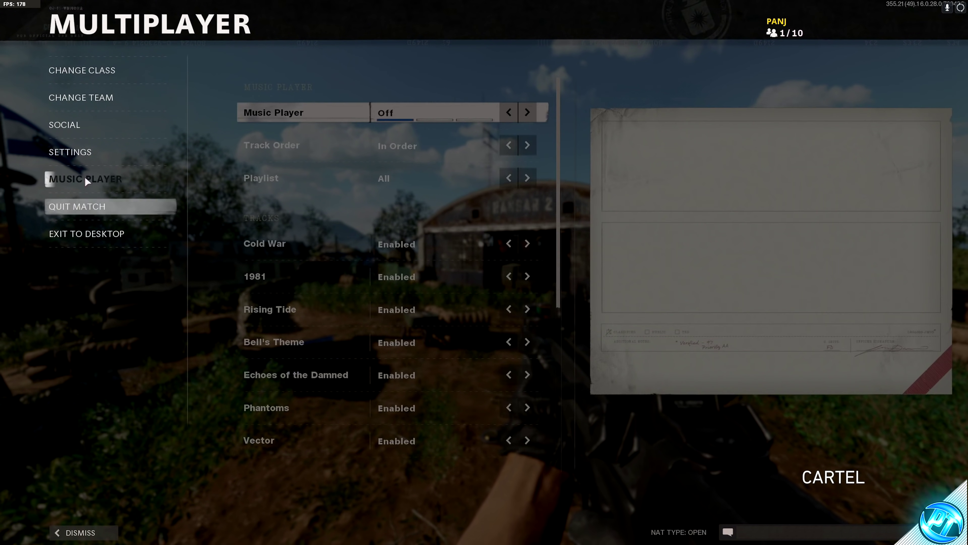
click(79, 152)
scroll(187, 350, down, 5)
scroll(187, 350, down, 20)
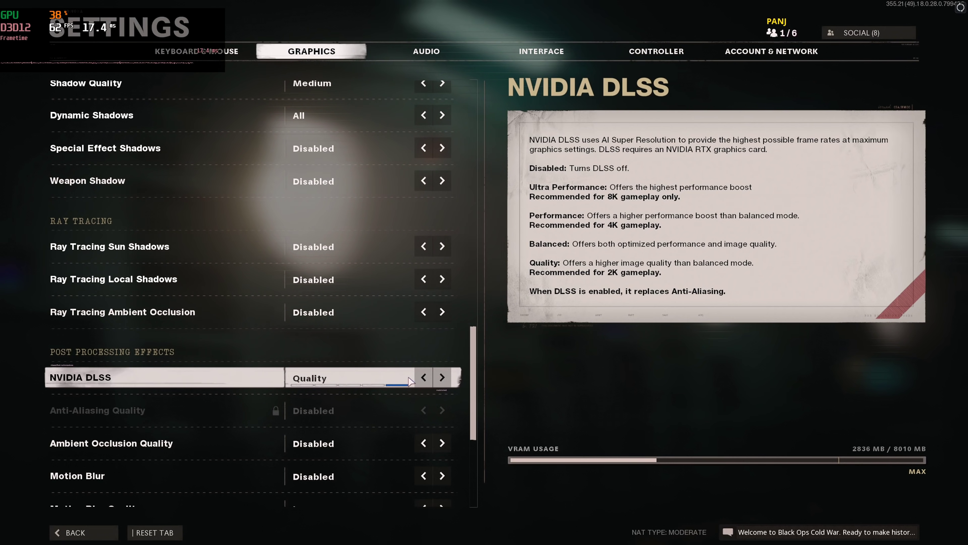
Step: Set NVIDIA DLSS back to Disabled and bring up the pause menu to exit
click(442, 377)
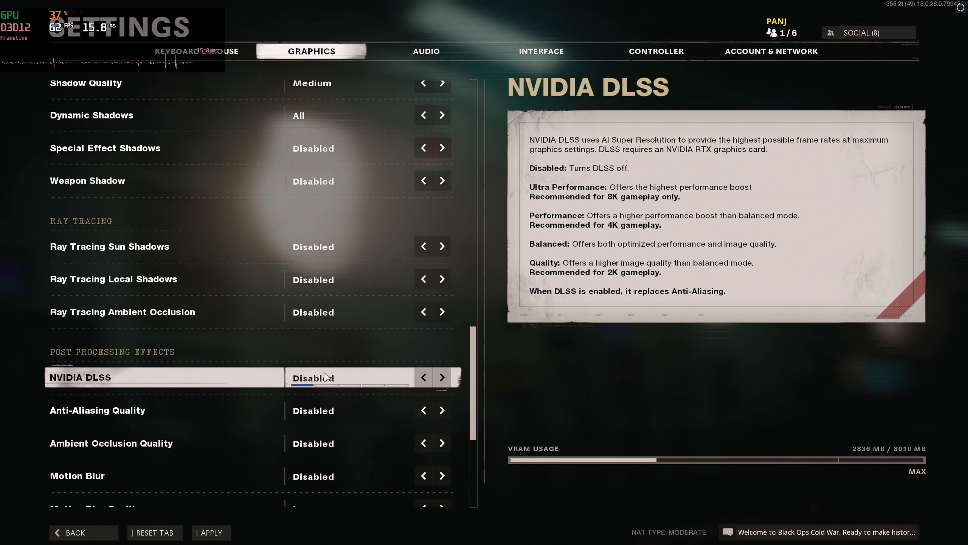
scroll(324, 375, up, 10)
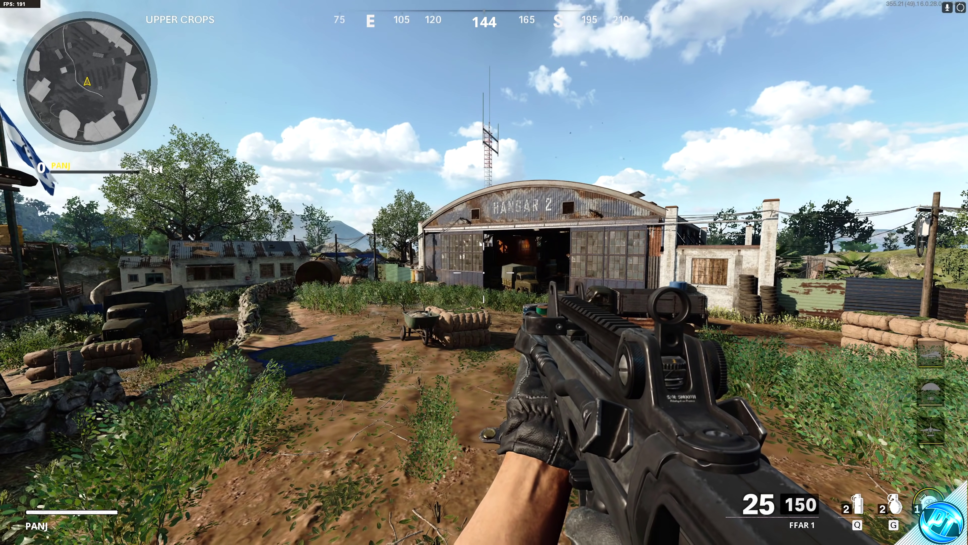
key(Escape)
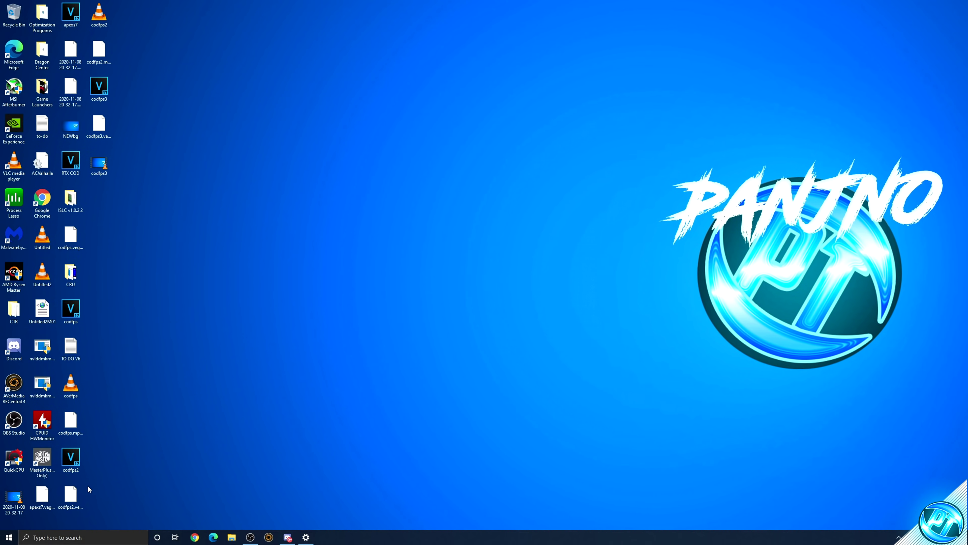
Step: Open config from Documents › Call Of Duty Black Ops Cold War › player in Notepad
click(9, 537)
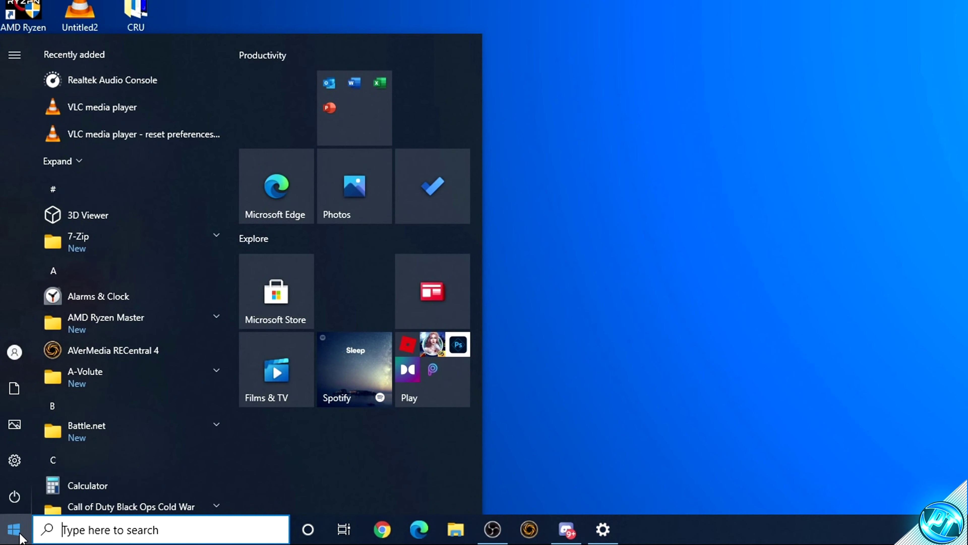
mouse_move(13, 395)
click(30, 396)
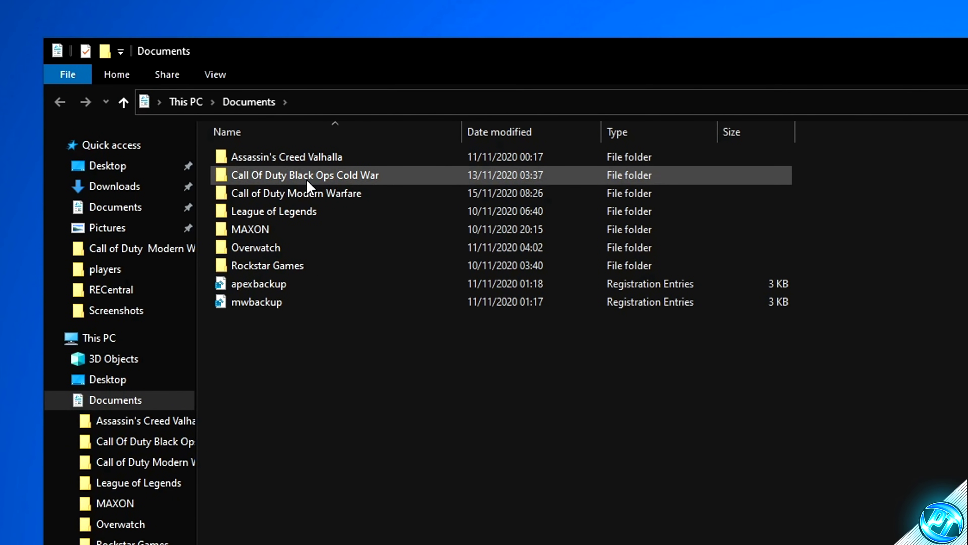
double_click(189, 93)
double_click(274, 162)
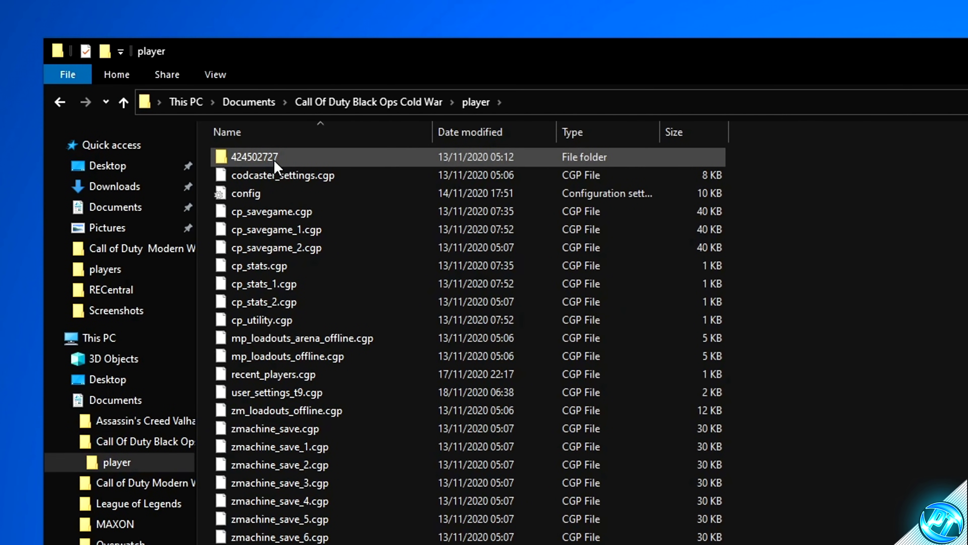
double_click(252, 194)
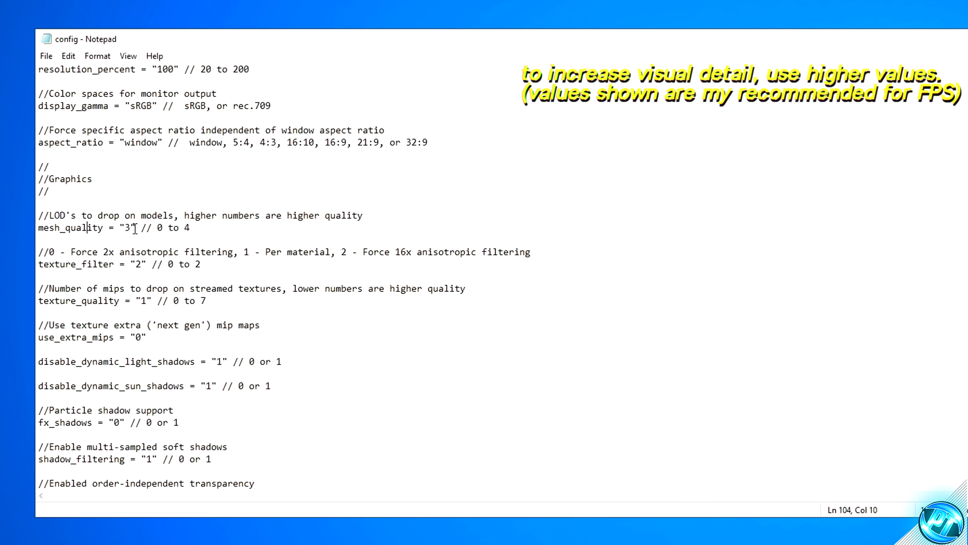
Step: Set mesh_quality to 3, texture_filter to 0 and texture_quality to 4
drag(134, 228, 125, 228)
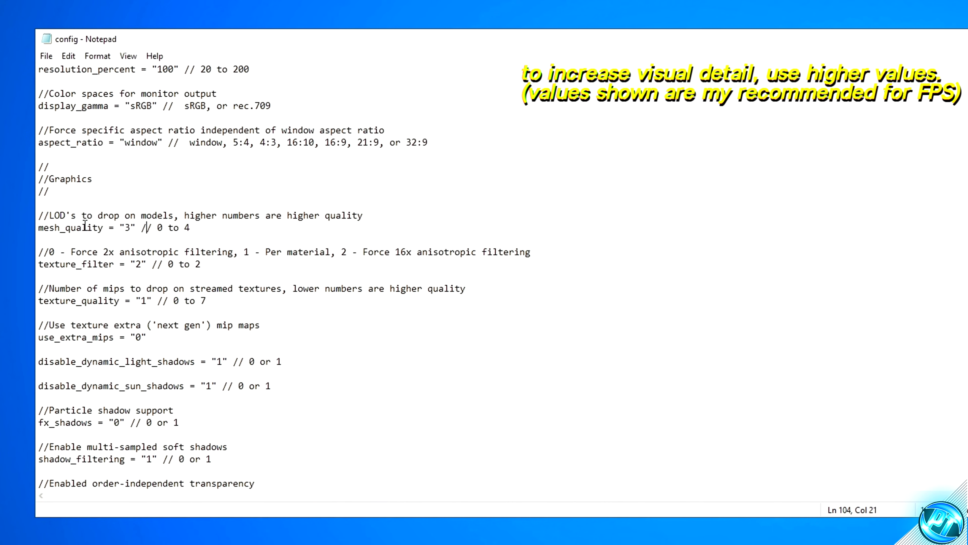
text(3)
click(141, 264)
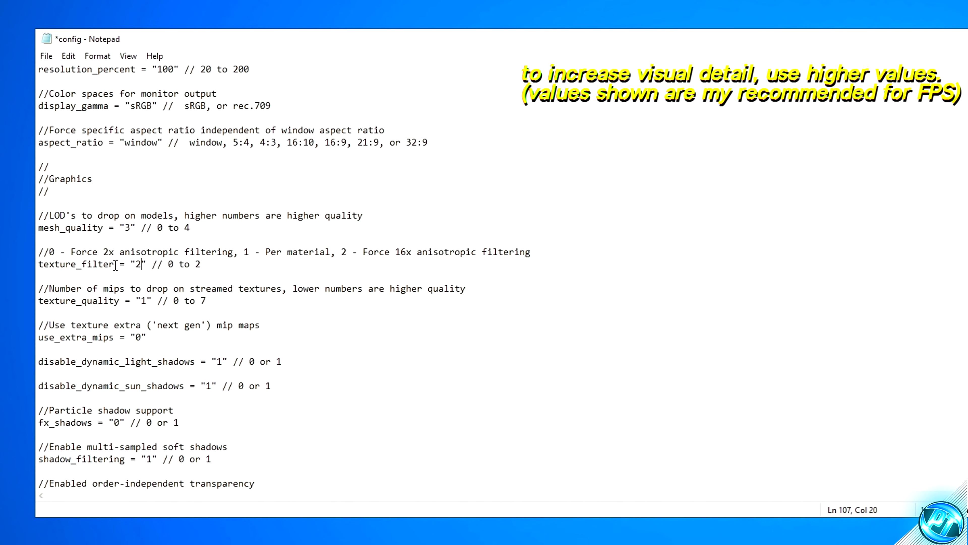
drag(141, 264, 135, 264)
text(0)
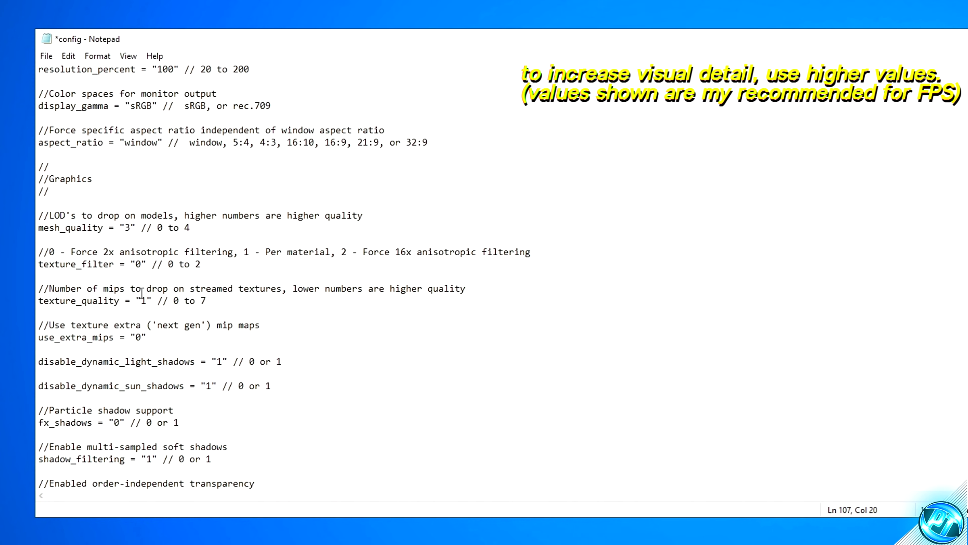
click(148, 301)
drag(148, 302, 141, 302)
text(4)
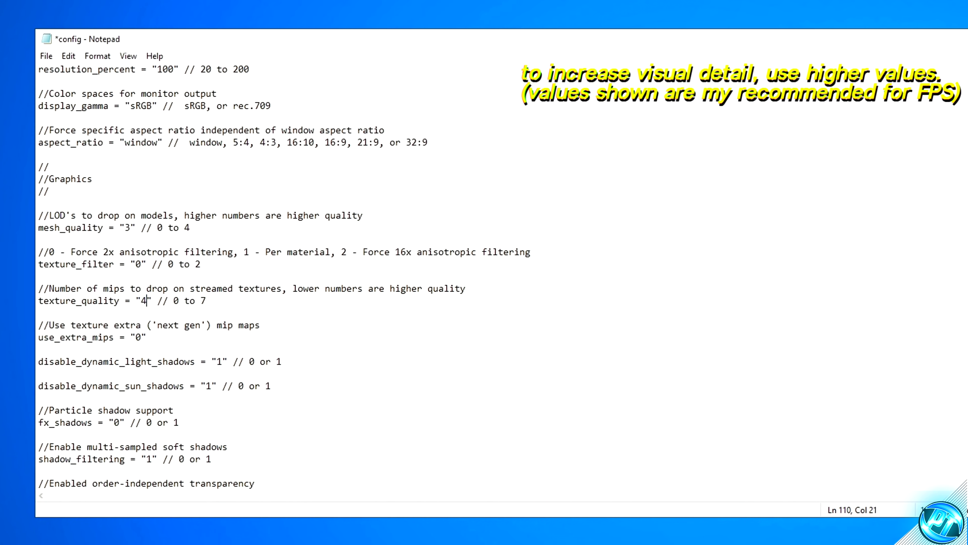
Step: Disable dynamic light and sun shadows by setting their values to 1
drag(61, 361, 38, 361)
click(195, 361)
drag(224, 361, 217, 362)
text(1)
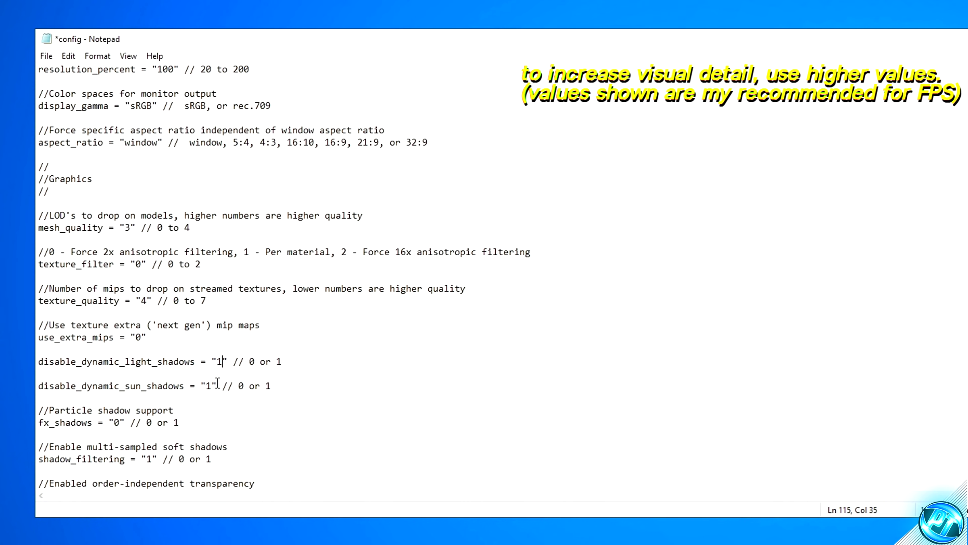
drag(111, 386, 194, 386)
click(211, 386)
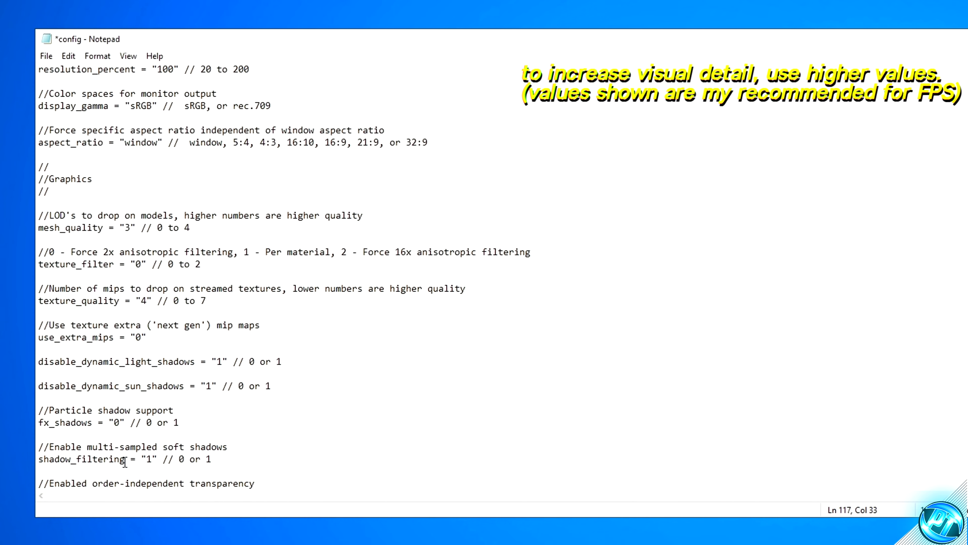
Step: Set shadow_filtering to 0 and lower oit_layers from 16 to 10
drag(153, 459, 148, 459)
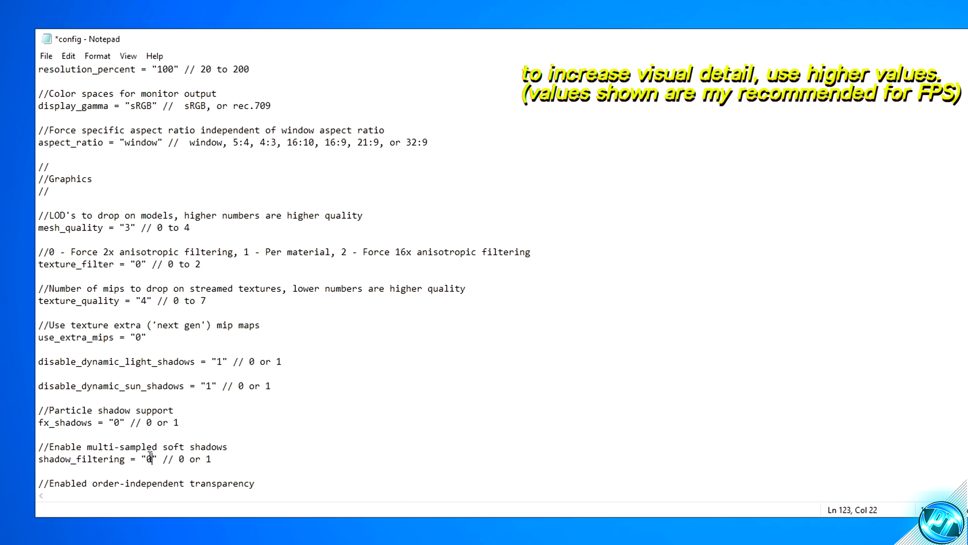
scroll(177, 418, down, 9)
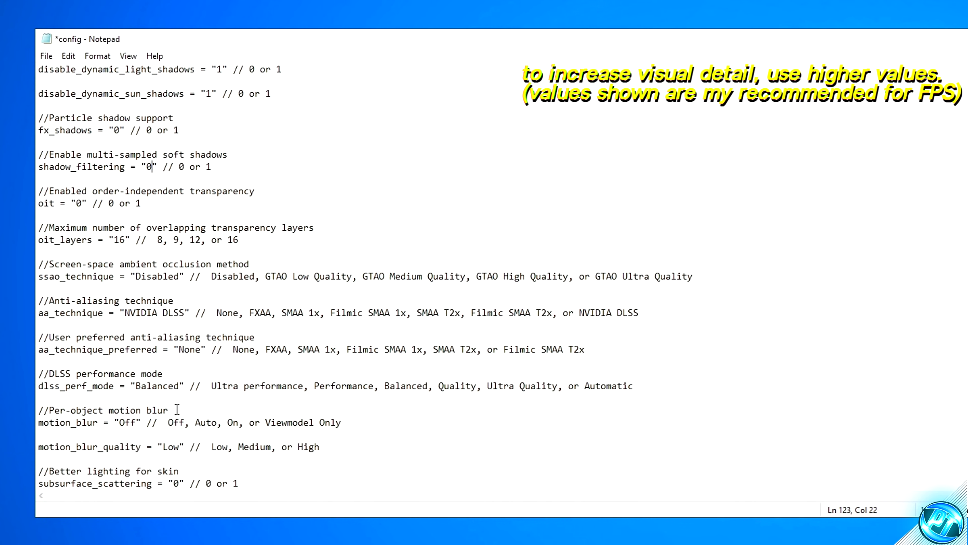
drag(88, 192, 205, 191)
click(169, 203)
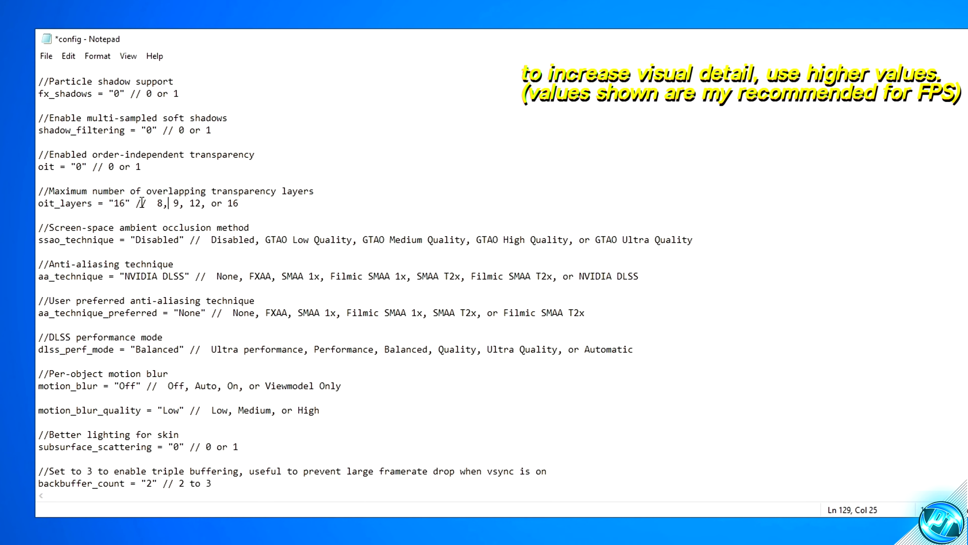
double_click(126, 199)
text(10)
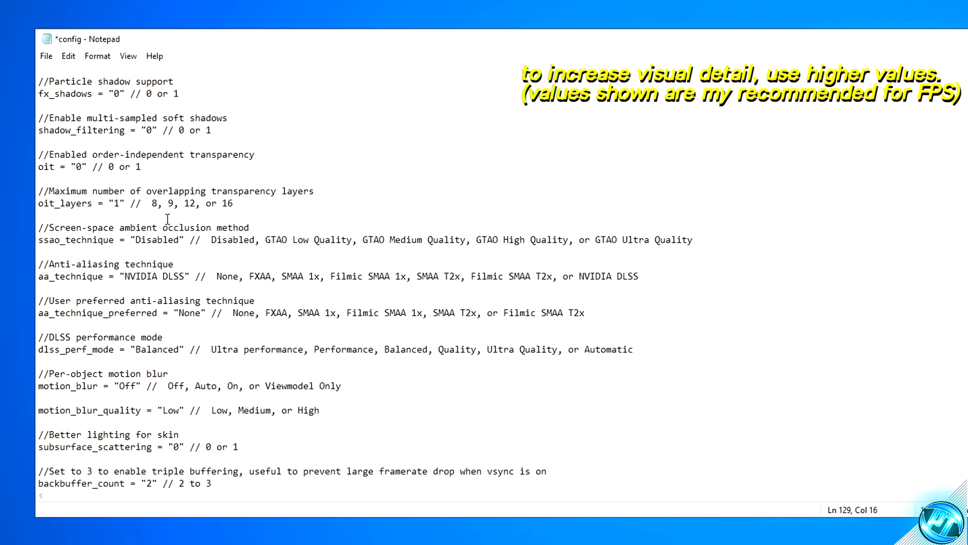
scroll(166, 222, down, 8)
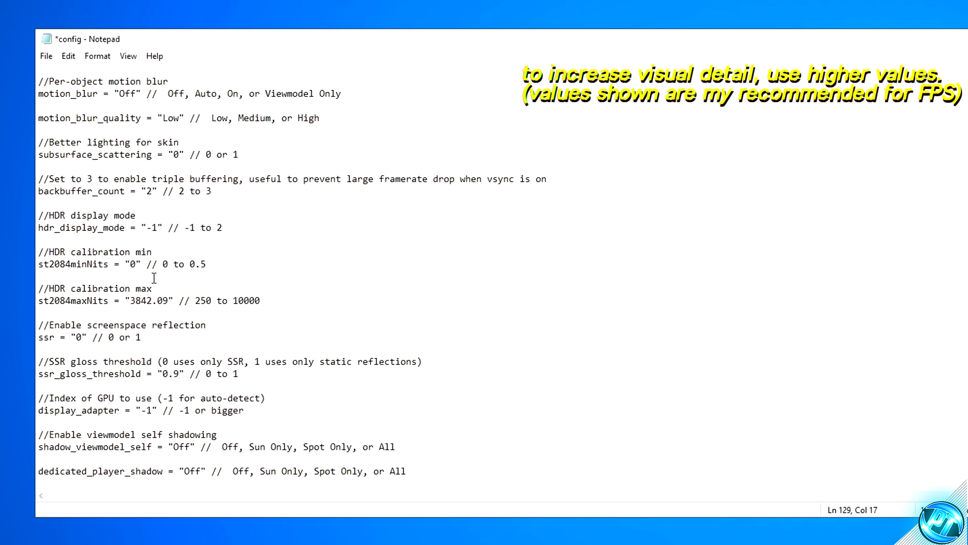
Step: Edit the ssr value and cut ssr_gloss_threshold down to 0
drag(61, 288, 177, 321)
click(137, 345)
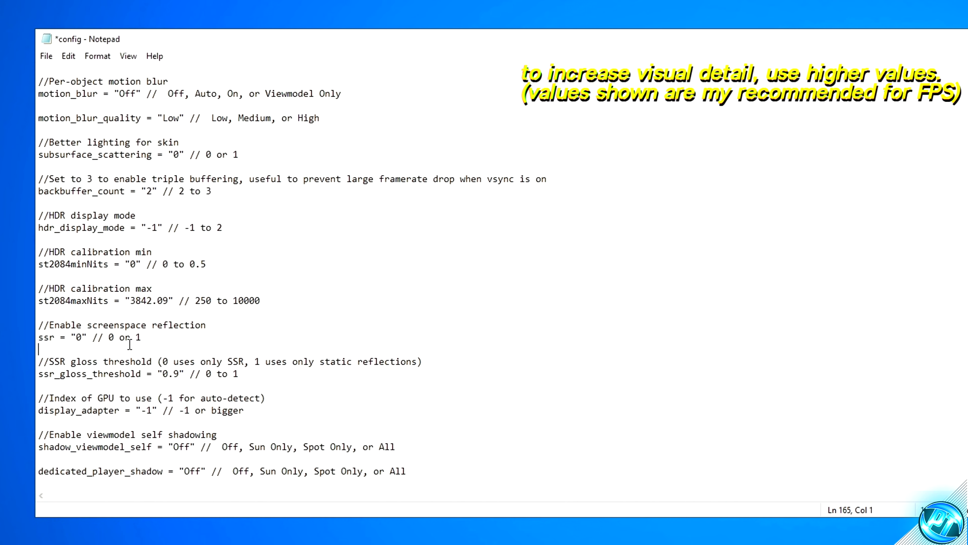
drag(71, 324, 151, 324)
click(115, 337)
click(145, 338)
drag(83, 337, 76, 337)
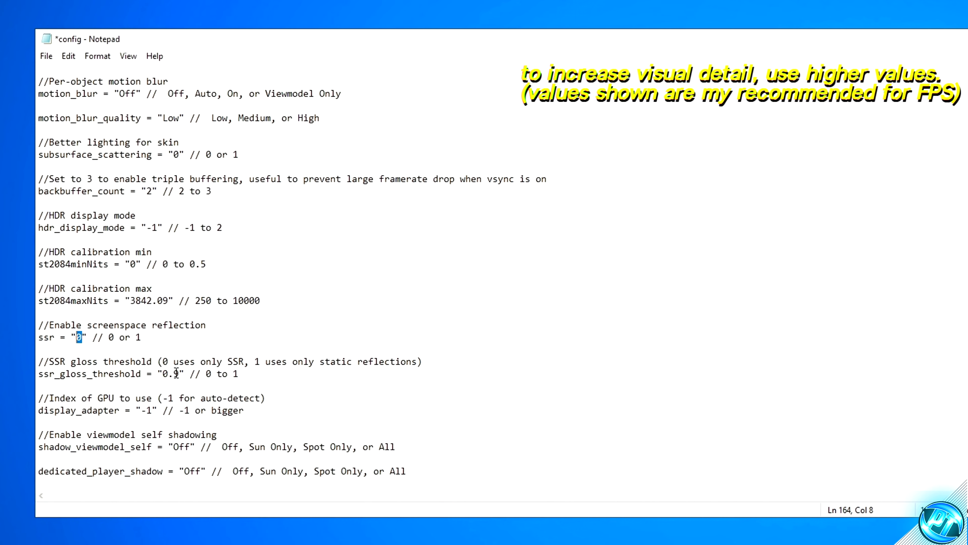
drag(178, 373, 171, 373)
key(BackSpace)
Step: Set auto_cull_radius to 3, volumetric_light_quality to 0 and volumetric_light_sample_mult to 0.5
scroll(171, 376, down, 2)
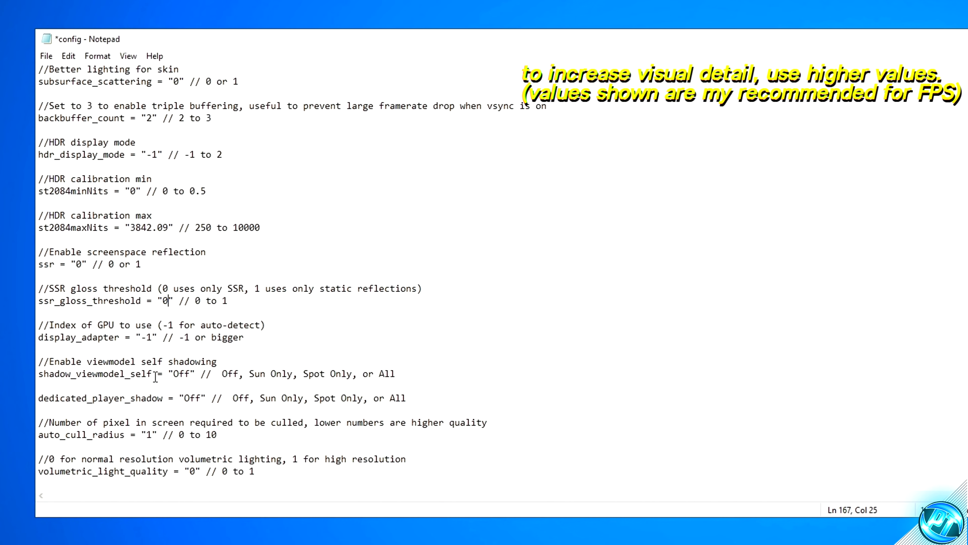
scroll(151, 389, down, 1)
drag(60, 397, 150, 398)
click(120, 398)
text(3)
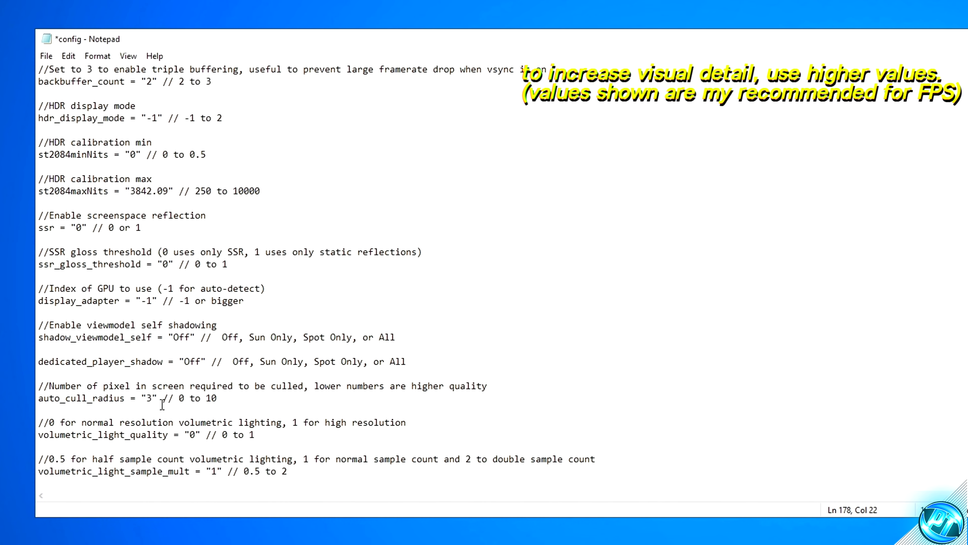
drag(195, 434, 190, 434)
text(0)
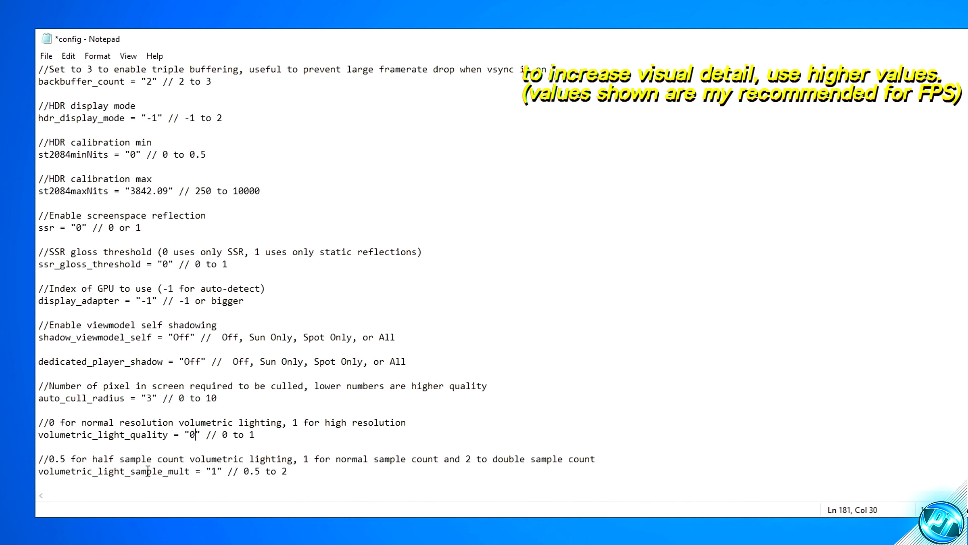
drag(218, 472, 210, 472)
text(0.5)
Step: Set terrain_filter_quality from 2 to 0 and terrain_tile_update_qty from 16 to 10
scroll(243, 412, down, 5)
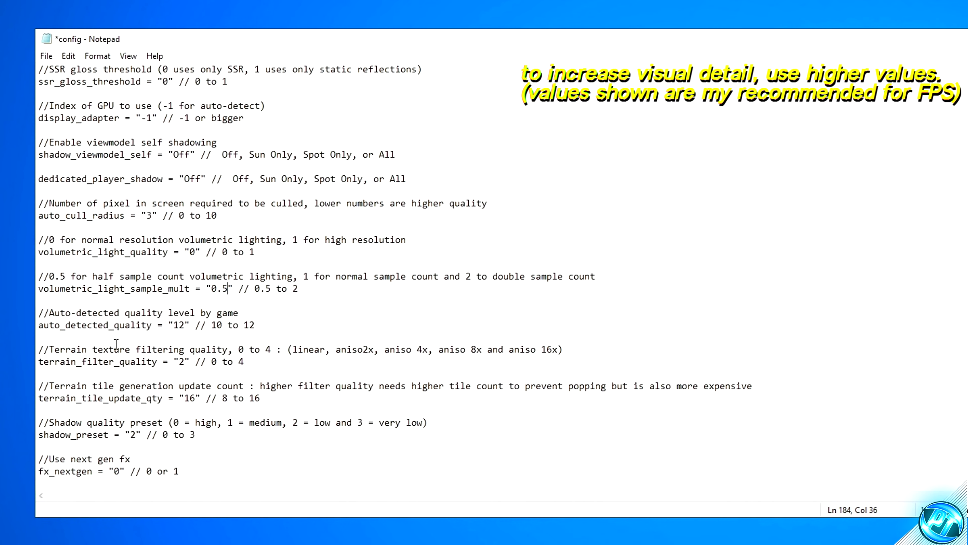
drag(80, 349, 168, 349)
drag(103, 361, 165, 364)
double_click(181, 361)
text(0)
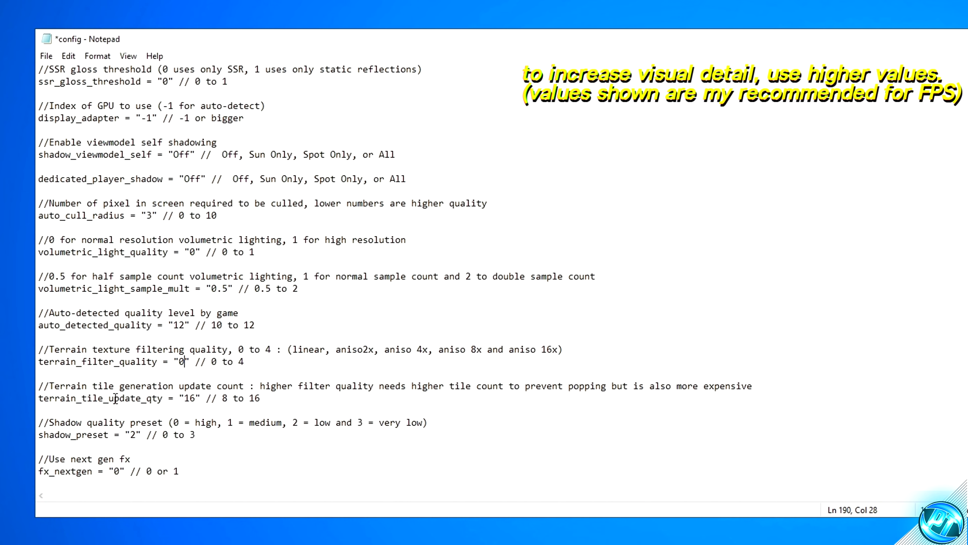
double_click(194, 397)
text(1)
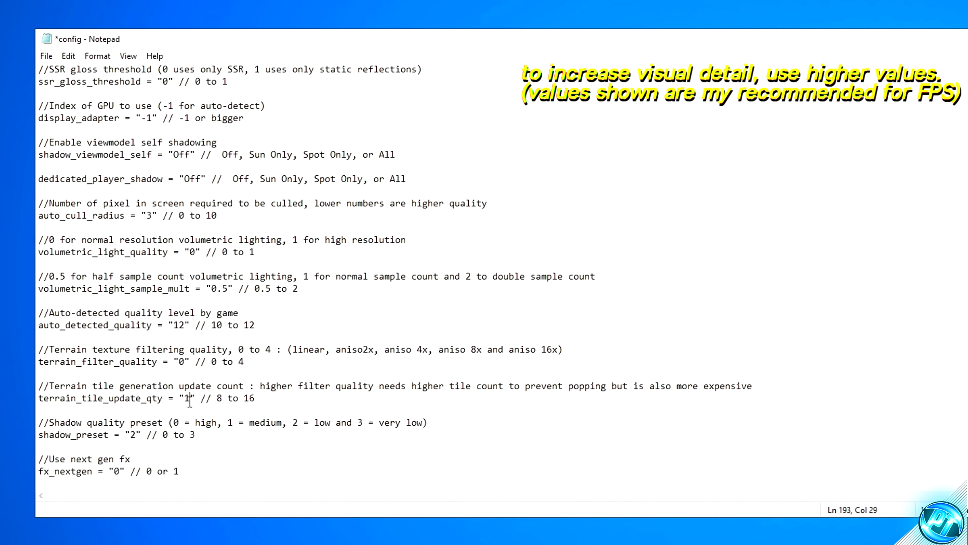
text(0)
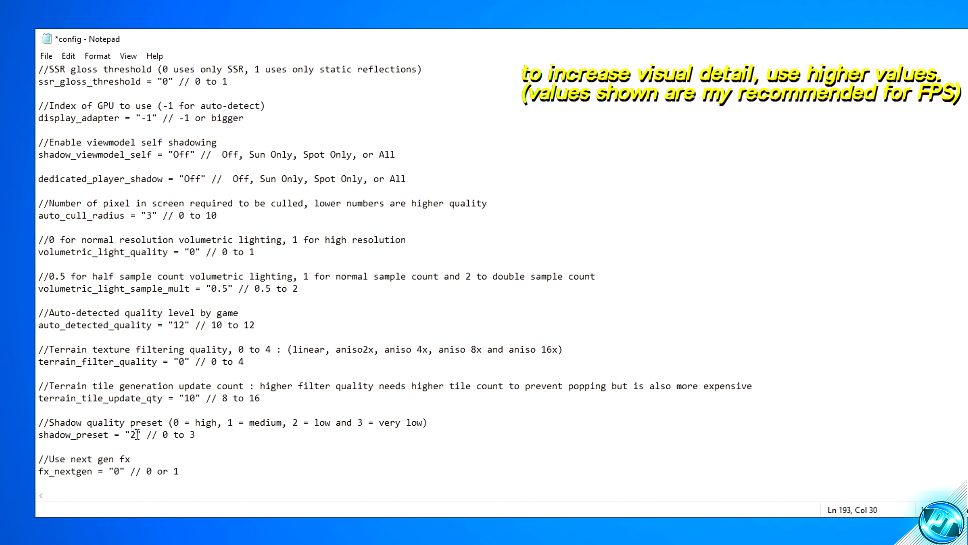
Step: Review the shadow preset options and the high_resolution_ui_textures and nextgen_shadow_updates values
drag(300, 423, 417, 423)
key(Right)
key(Right)
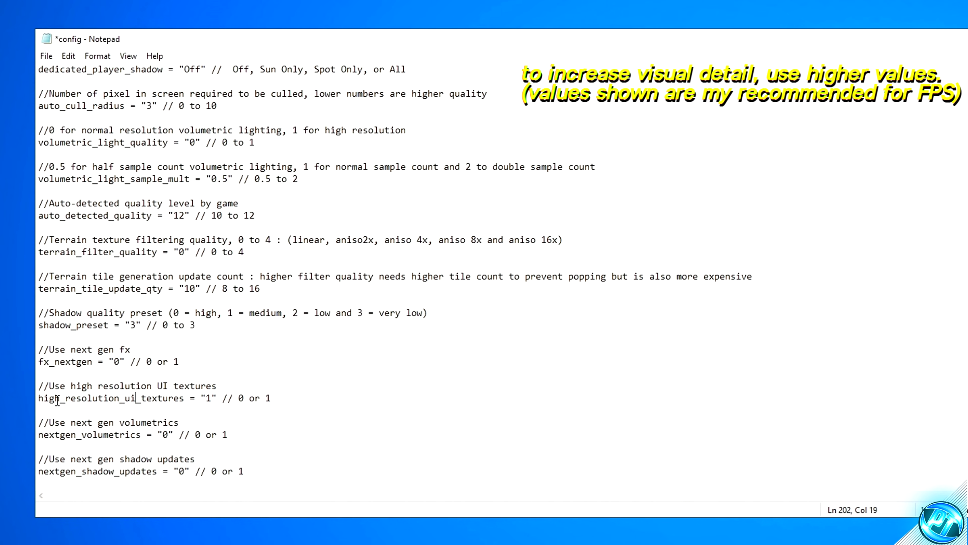
drag(54, 399, 206, 398)
click(164, 398)
click(219, 401)
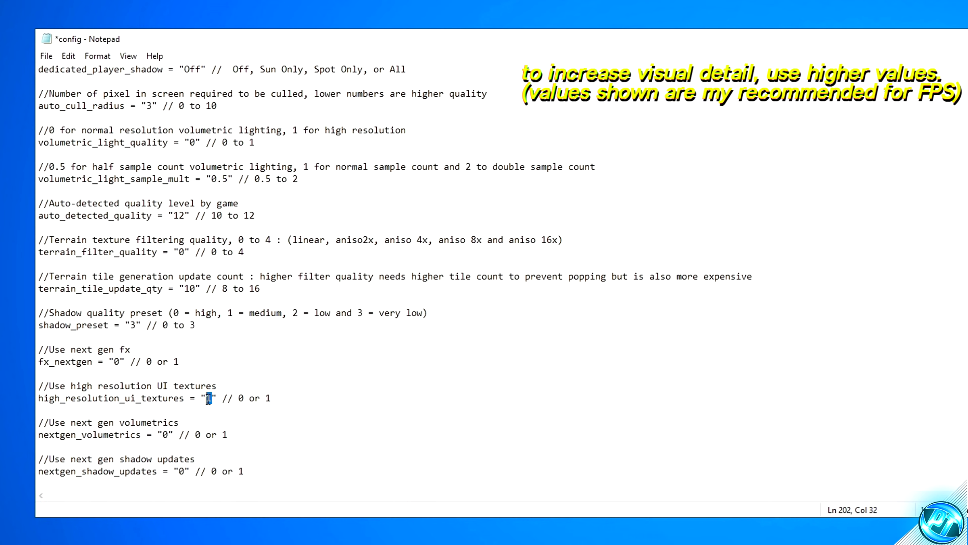
click(178, 471)
scroll(497, 298, down, 15)
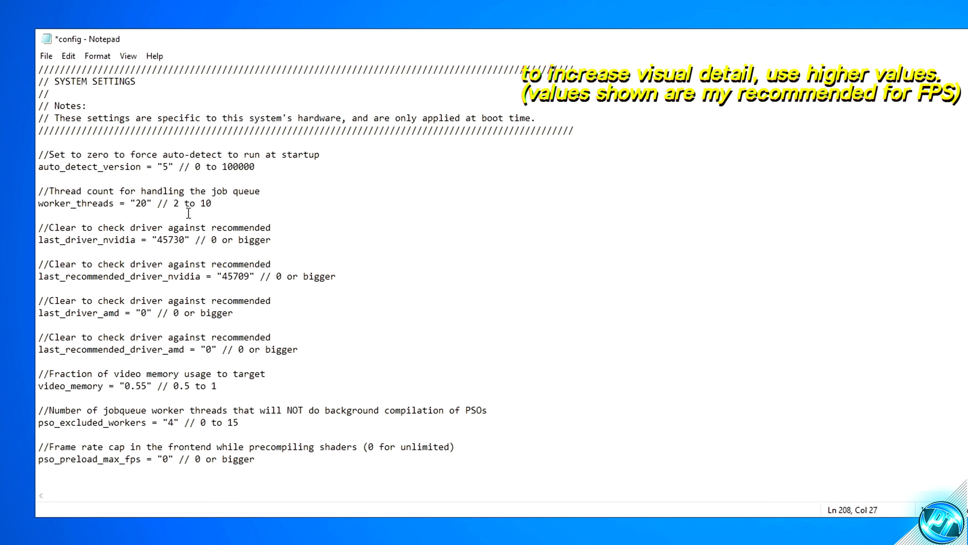
Step: Keep video_memory at 0.55 and select the worker_threads value 20
click(168, 385)
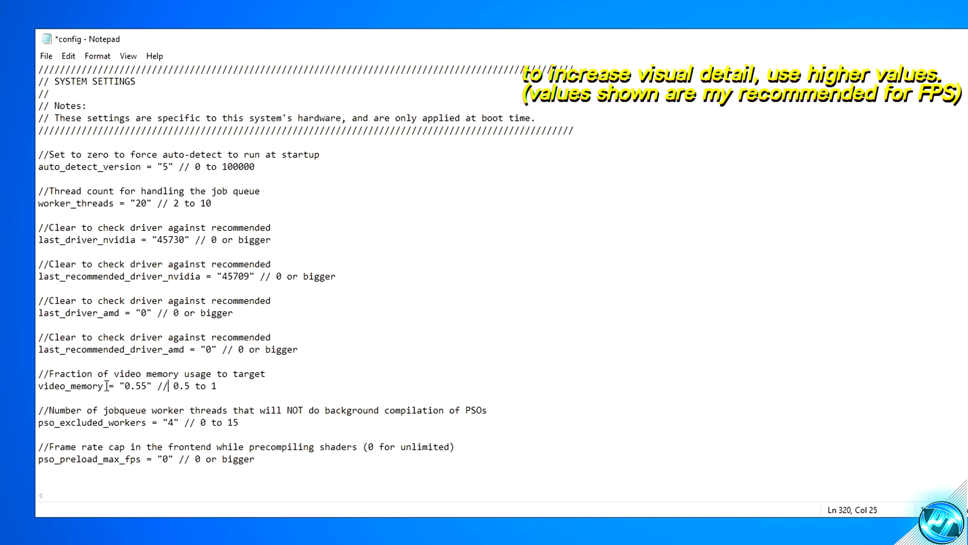
drag(146, 387, 126, 386)
text(0.55)
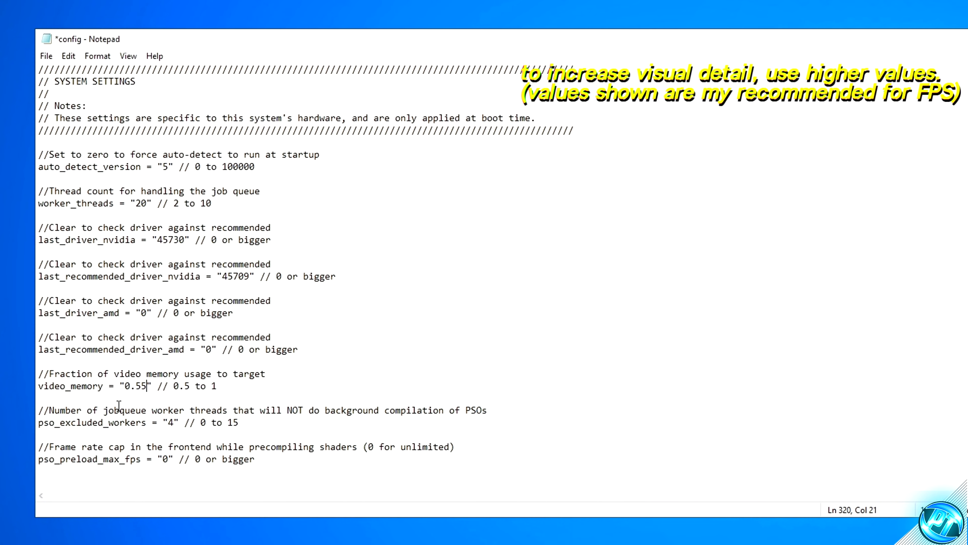
double_click(141, 203)
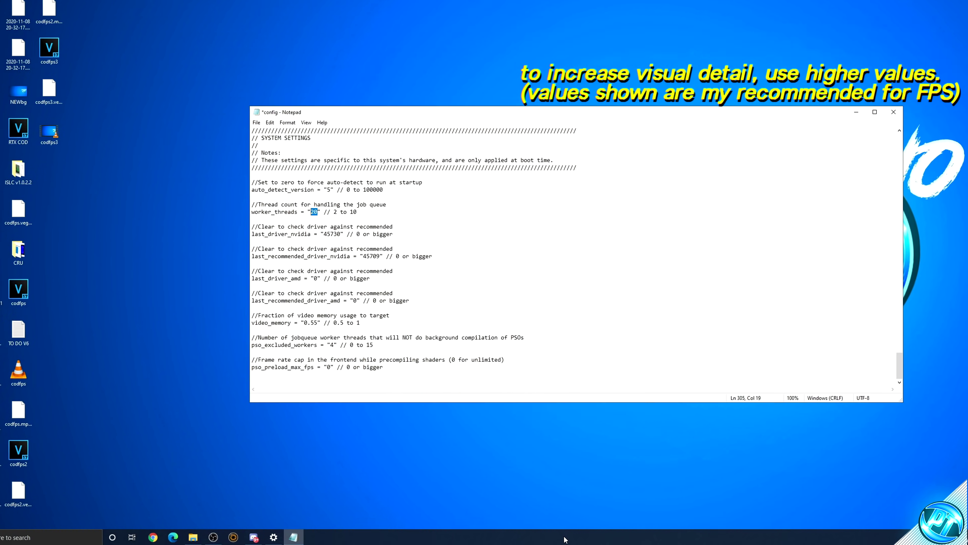
right_click(615, 534)
click(494, 453)
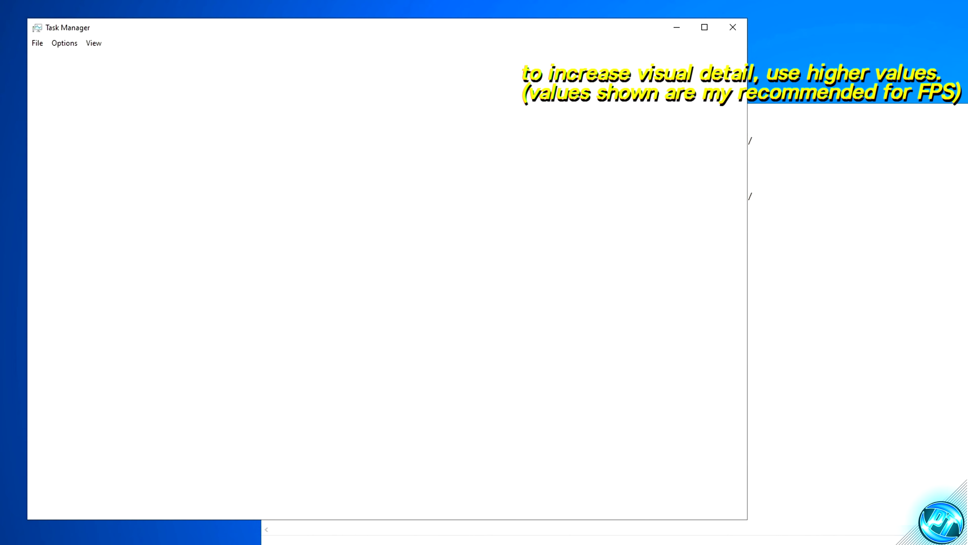
click(98, 60)
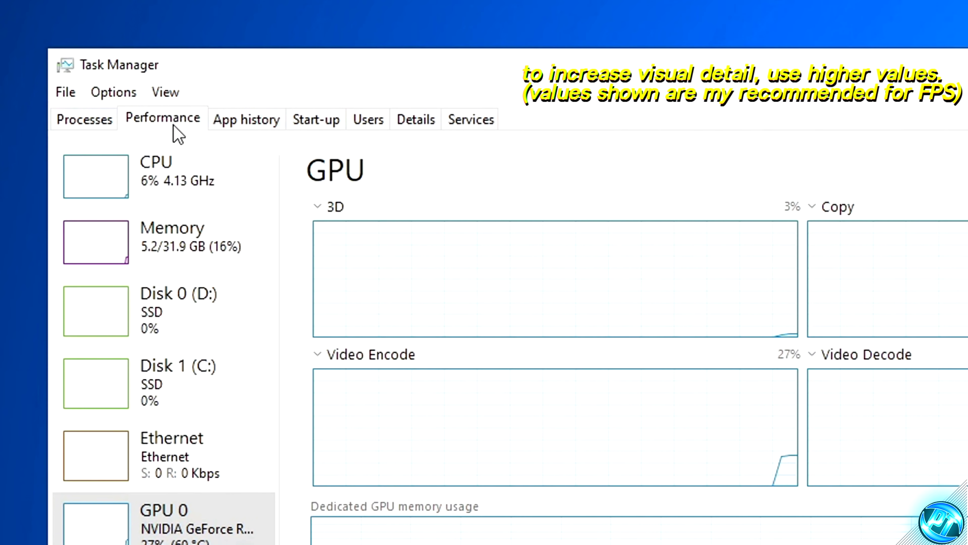
click(160, 176)
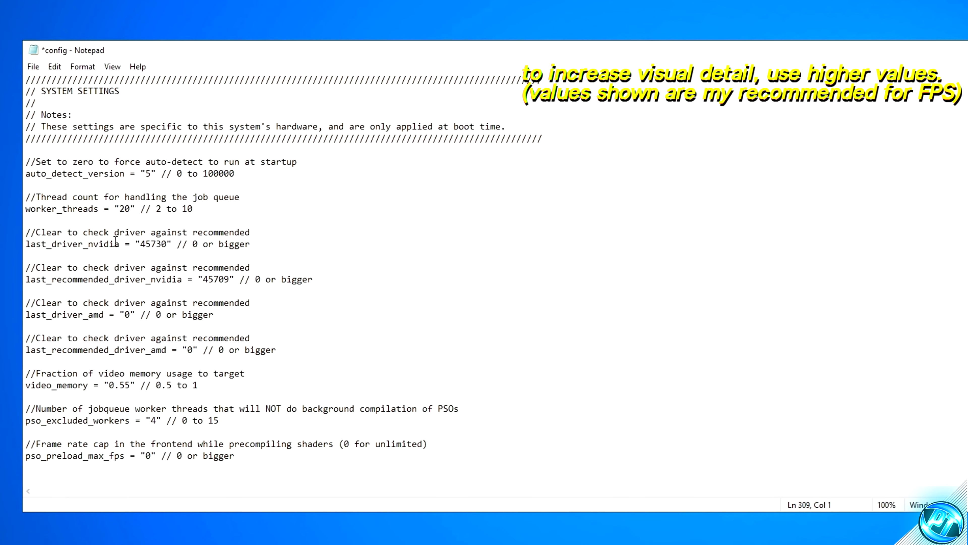
Step: Change worker_threads from 20 to 12 and save the config file
double_click(43, 209)
double_click(123, 209)
text(12)
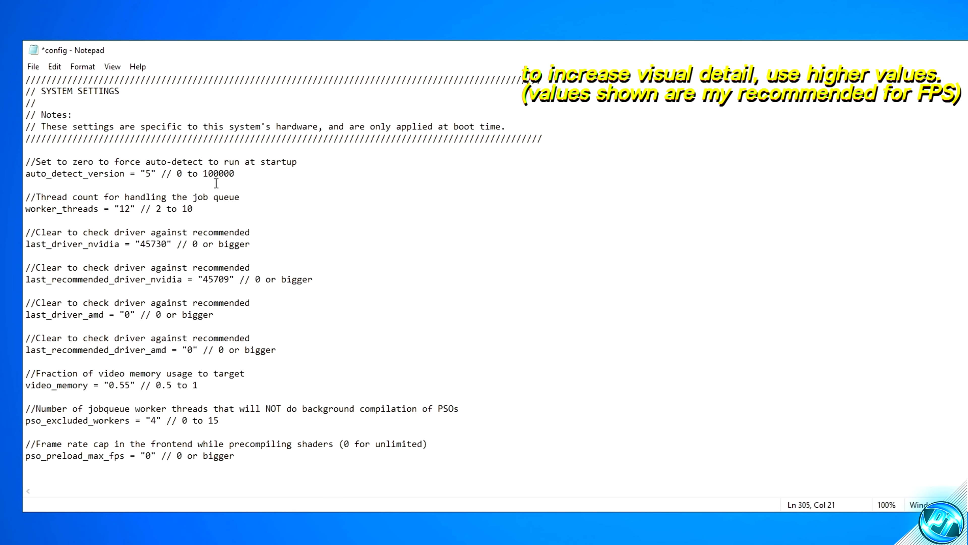
click(33, 67)
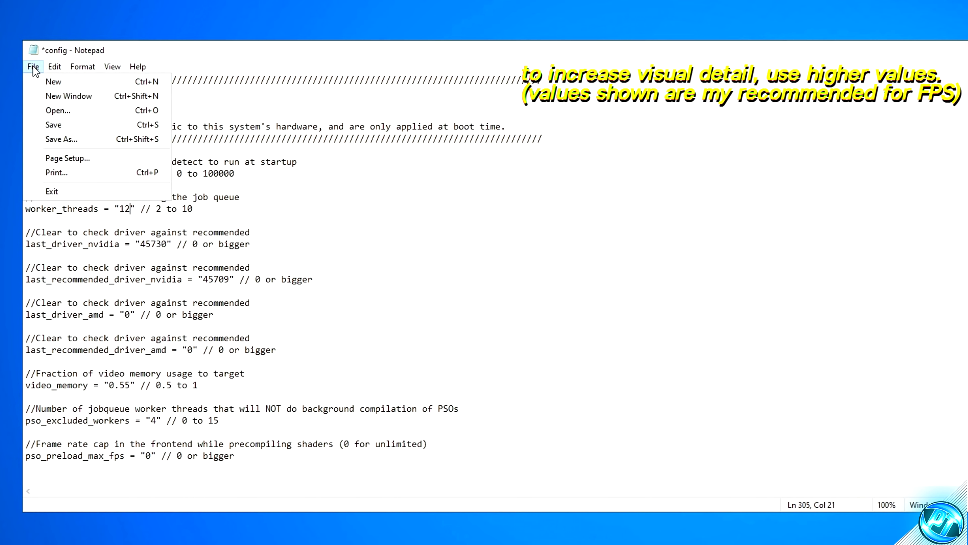
click(57, 125)
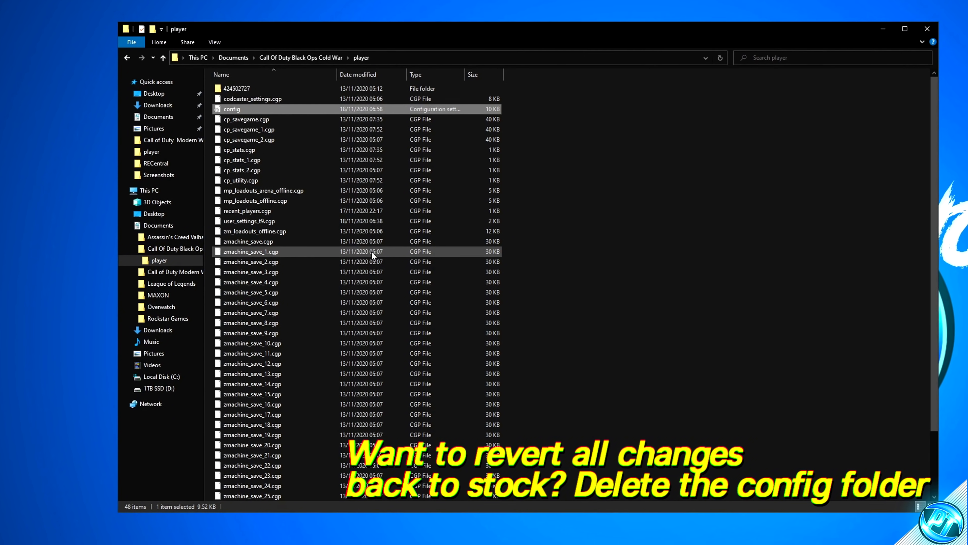
key(alt+Up)
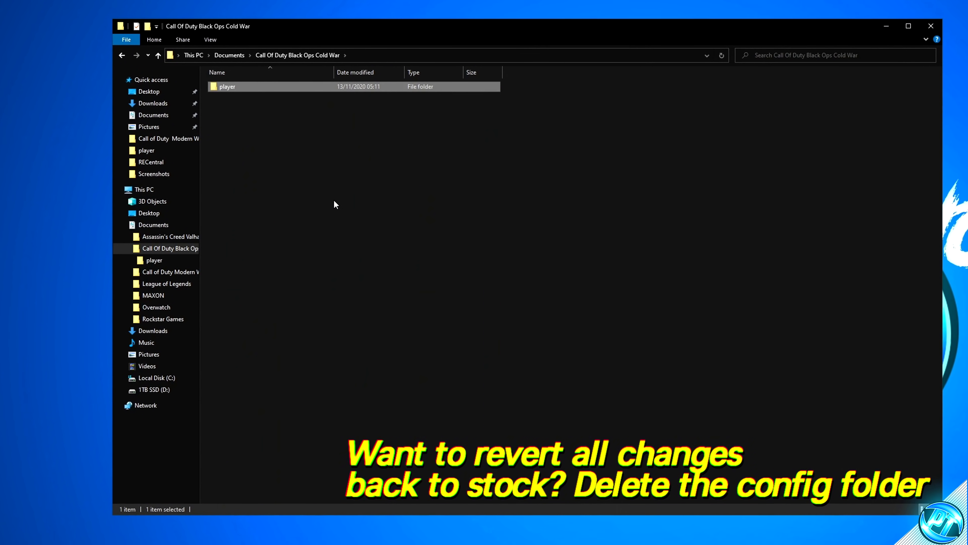
click(240, 57)
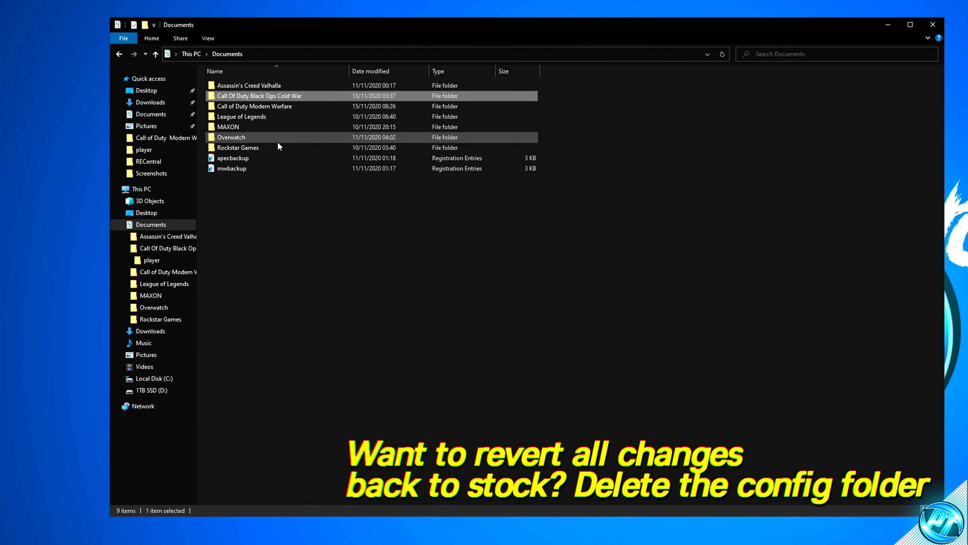
right_click(267, 94)
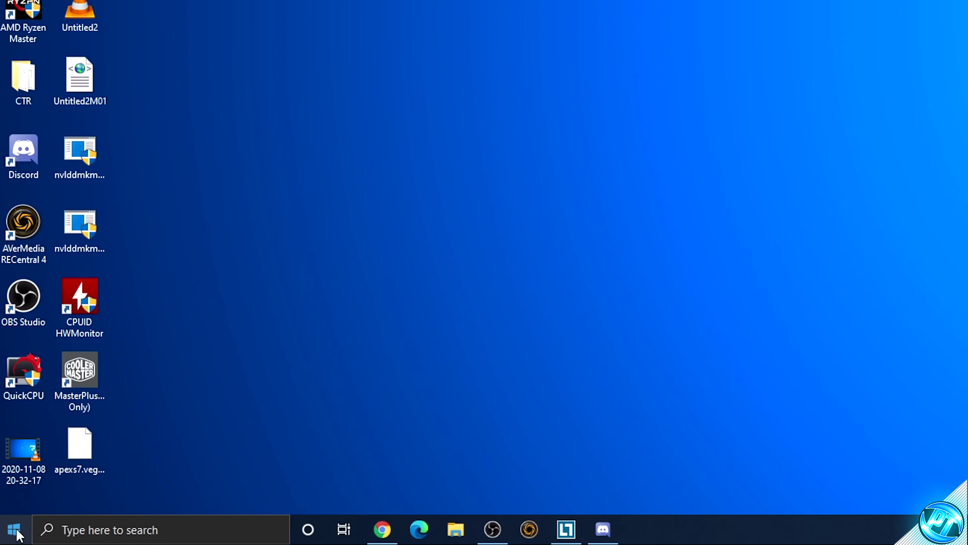
Step: Search Start for 'power plan' and show the additional plans in Power Options
click(10, 538)
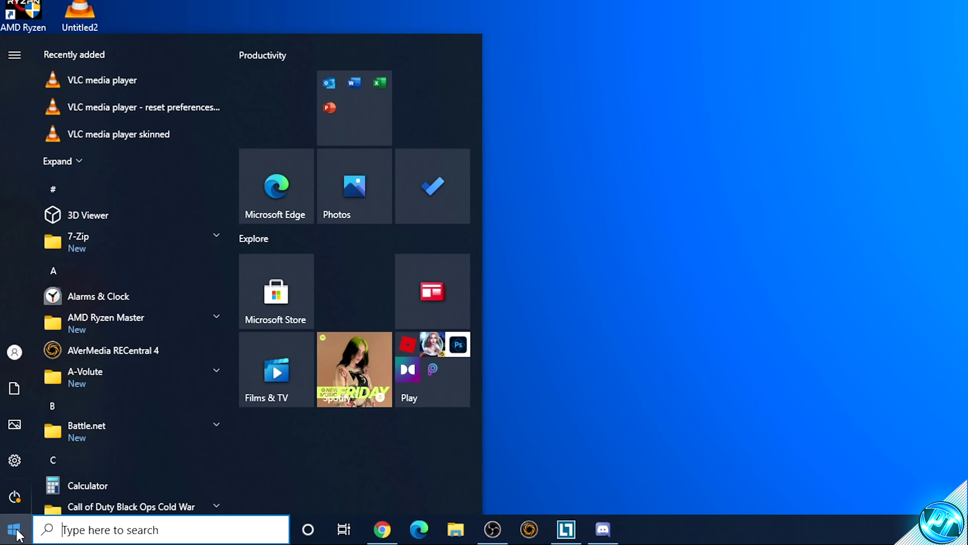
text(power plan)
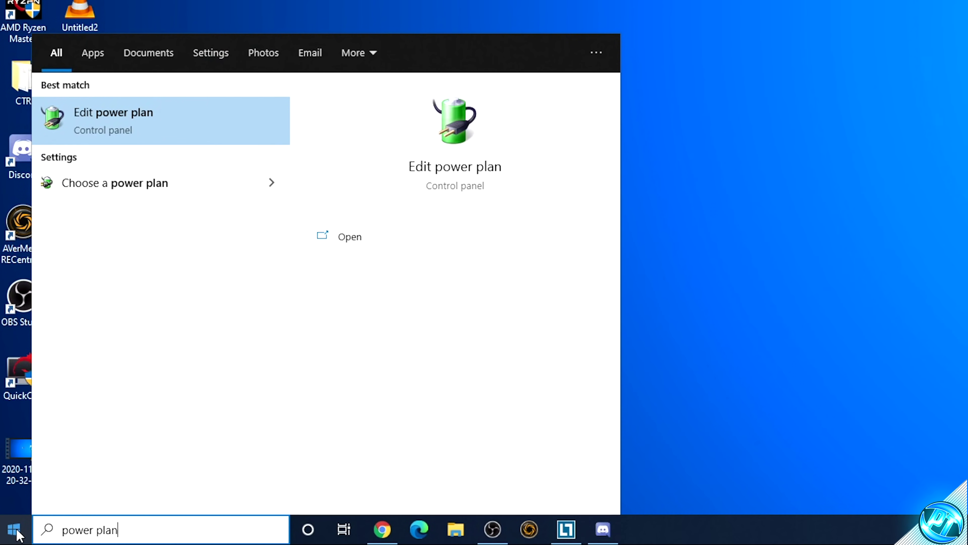
click(131, 128)
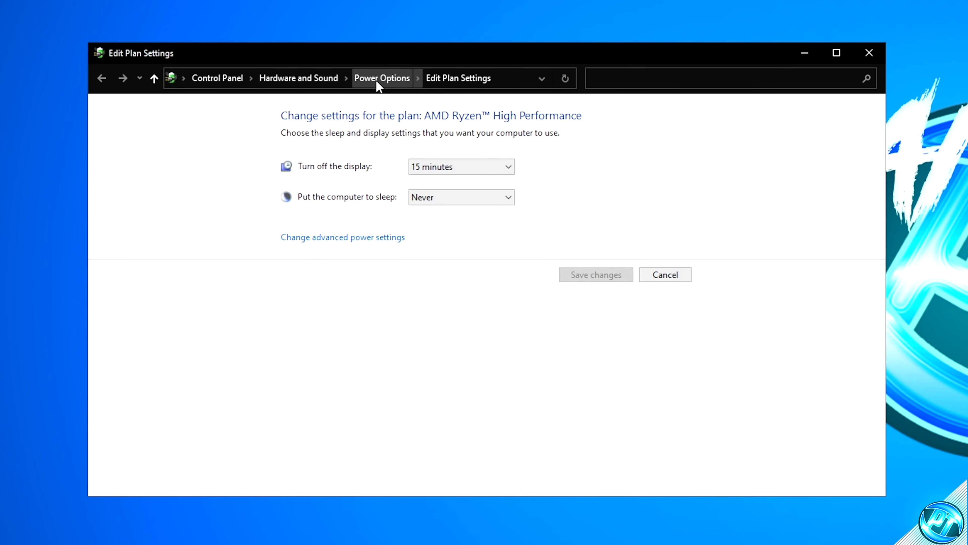
click(377, 80)
click(274, 263)
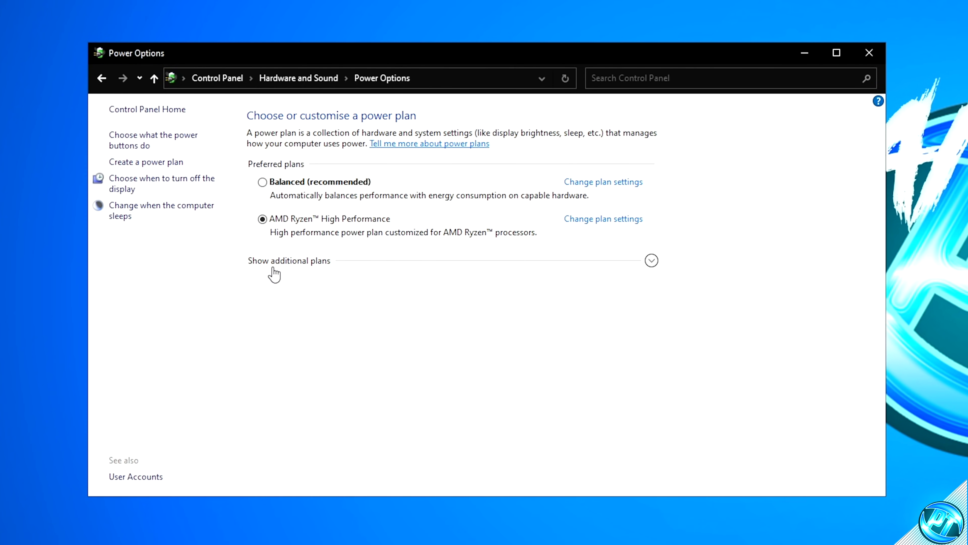
click(273, 262)
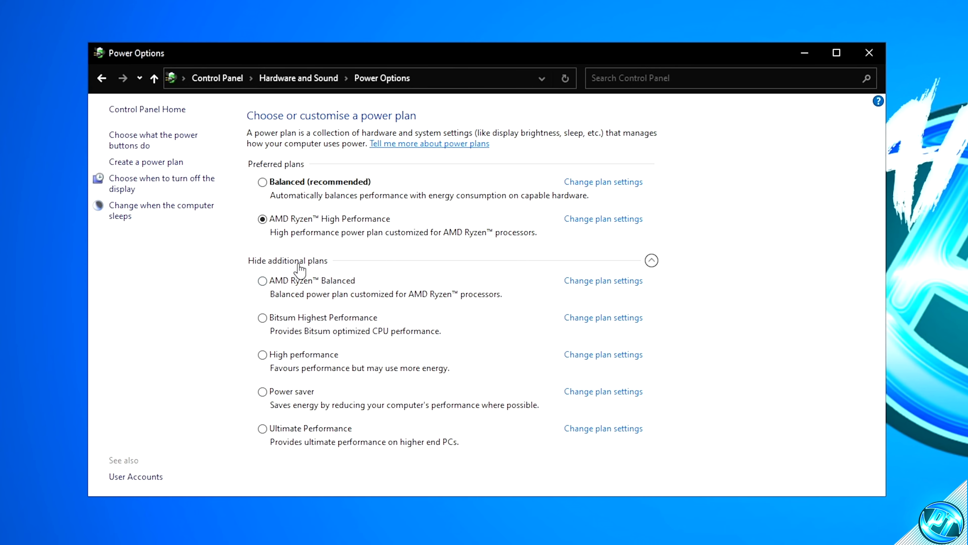
Step: Activate the AMD Ryzen™ High Performance plan and close Power Options
click(277, 355)
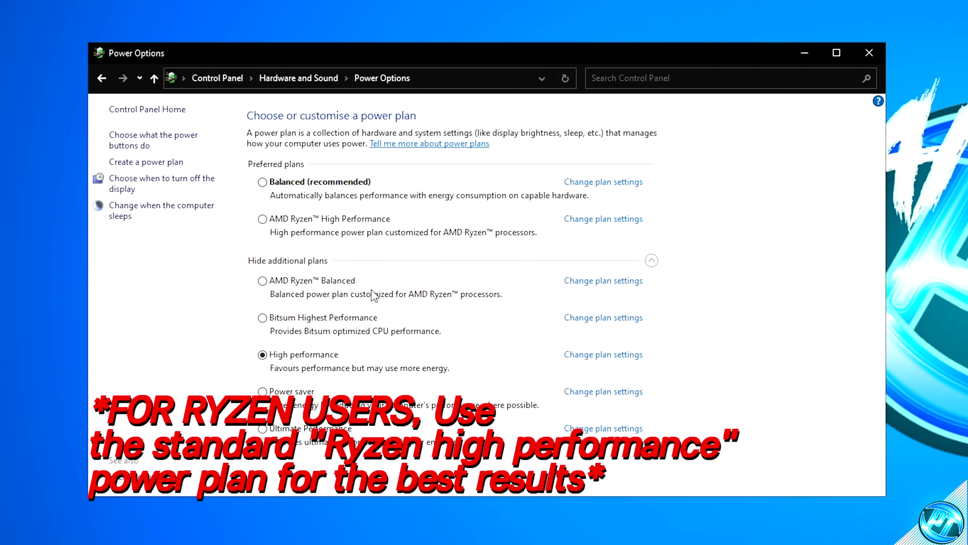
click(322, 219)
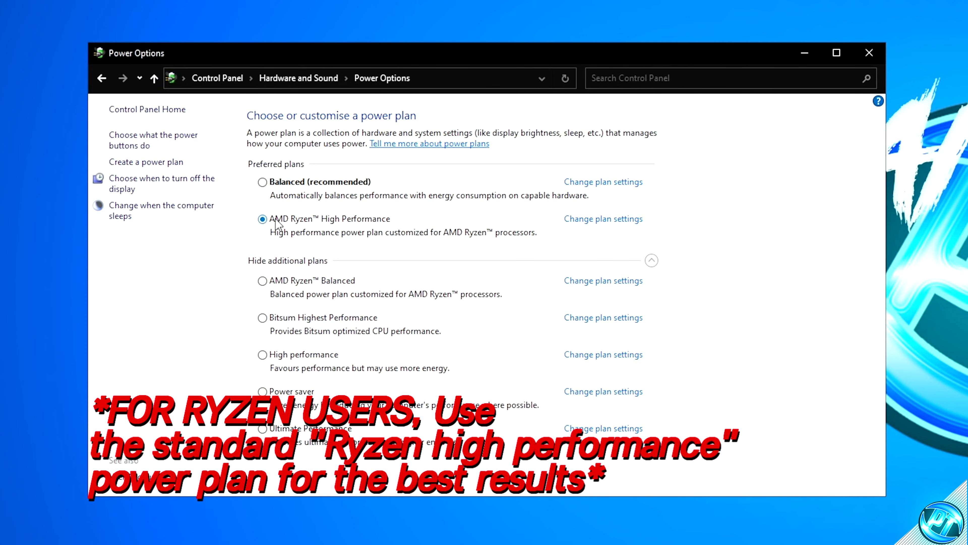
click(305, 281)
click(263, 219)
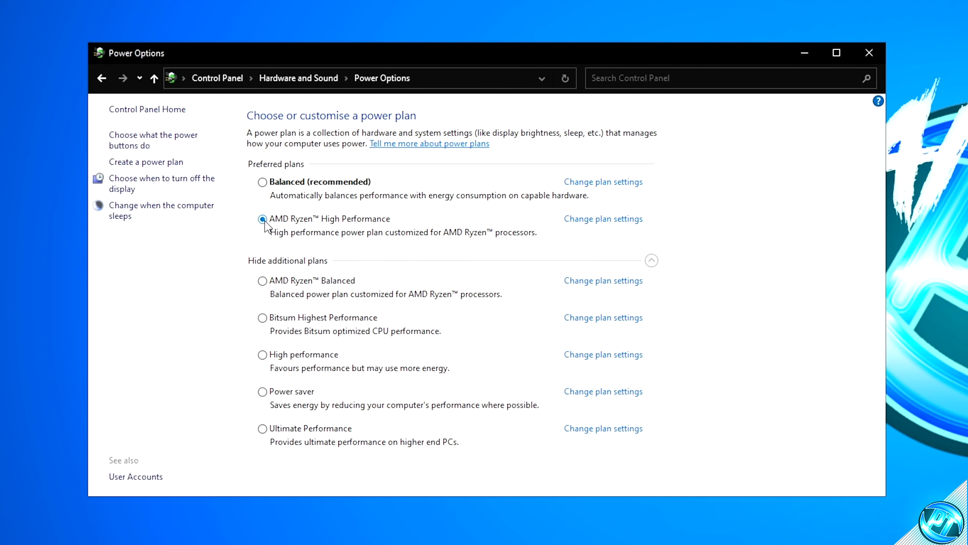
click(871, 61)
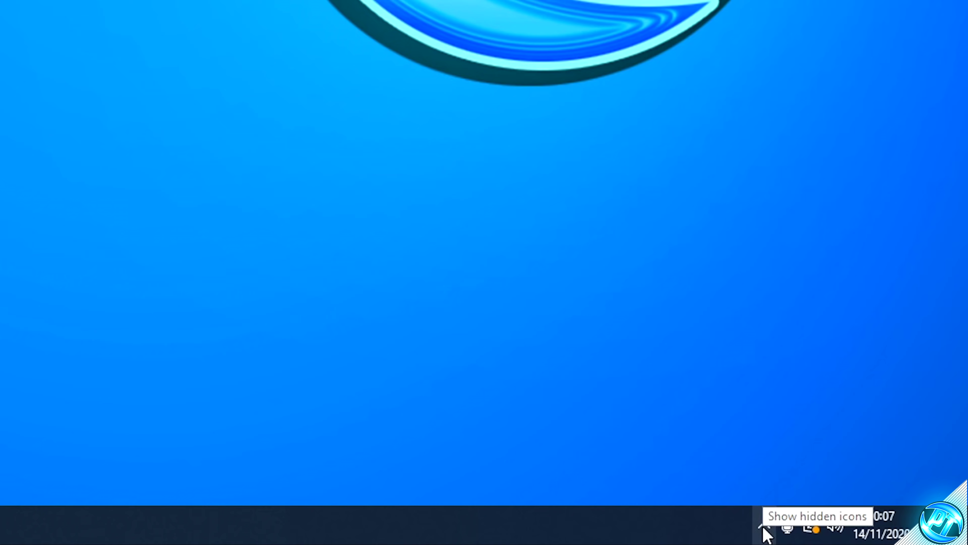
Step: Exit Google Chrome from its hidden system tray icon
click(763, 527)
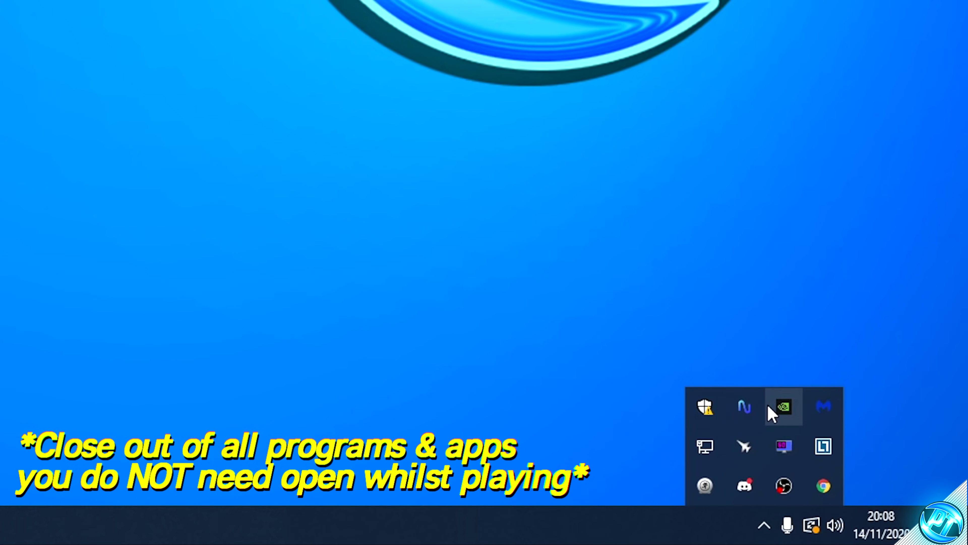
right_click(823, 485)
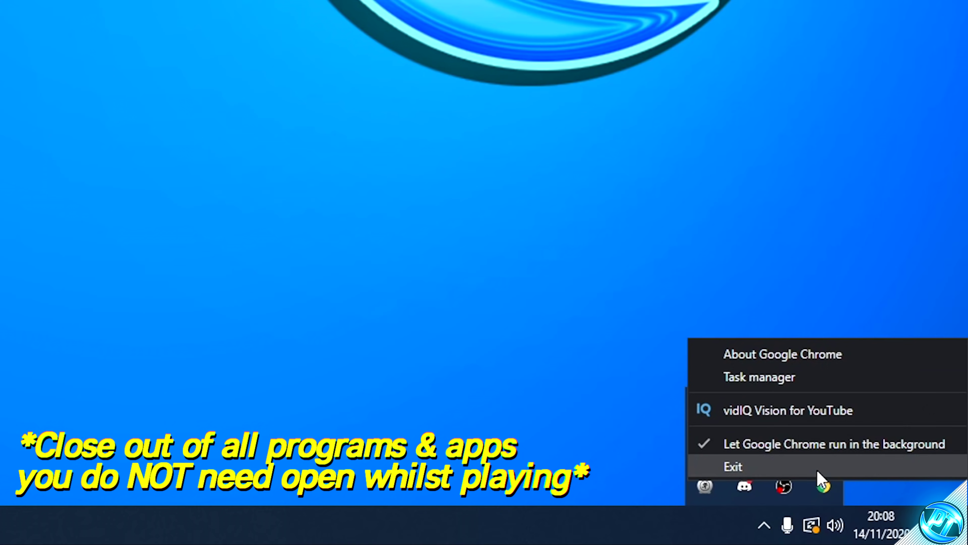
click(818, 471)
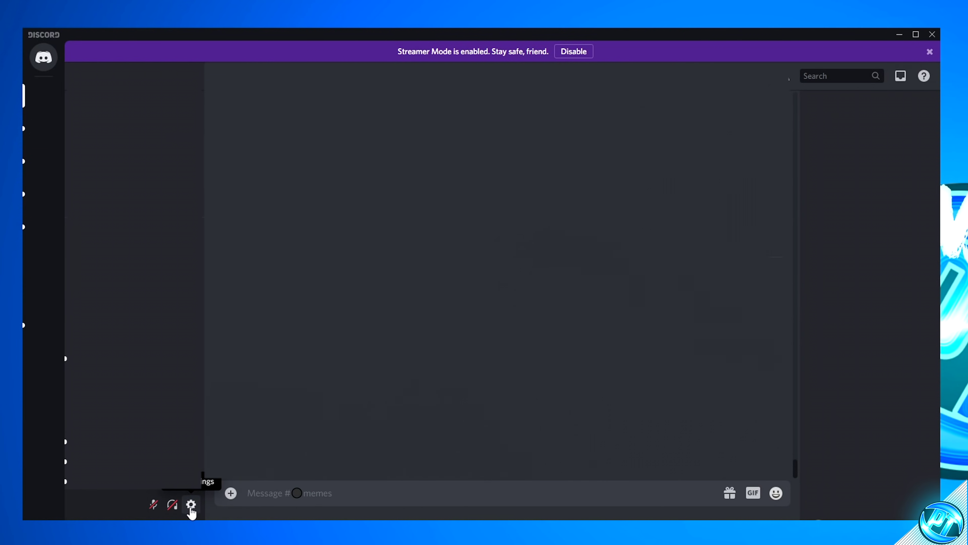
Step: Leave Discord's 'Enable in-game overlay' switched off in the Overlay settings
click(191, 504)
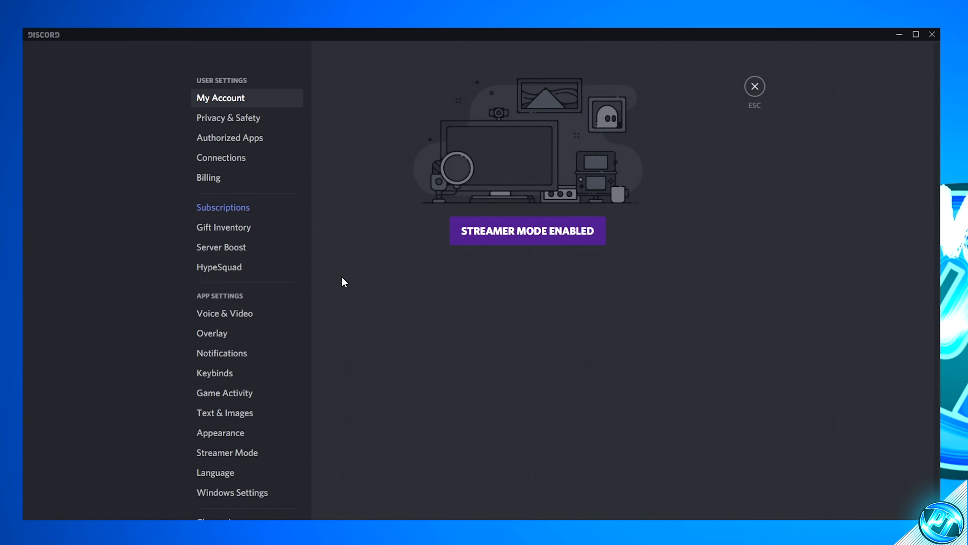
click(218, 336)
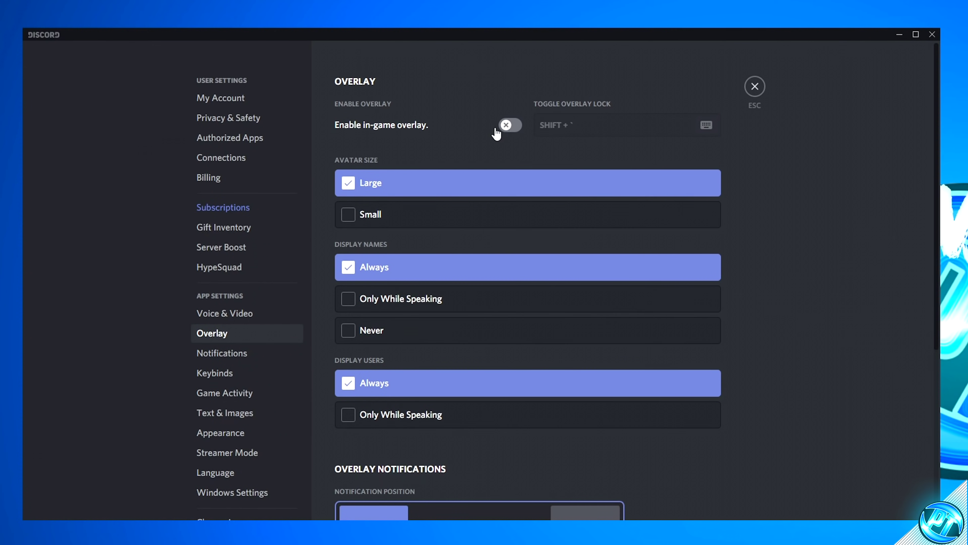
click(507, 129)
click(509, 127)
Step: Scroll Appearance settings down to the Advanced section
scroll(238, 268, down, 4)
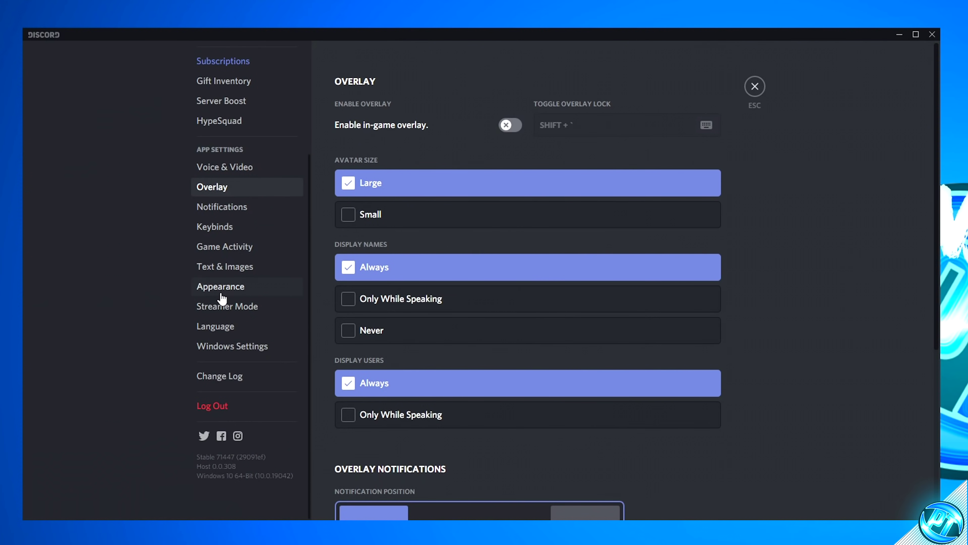
click(229, 289)
scroll(553, 295, down, 15)
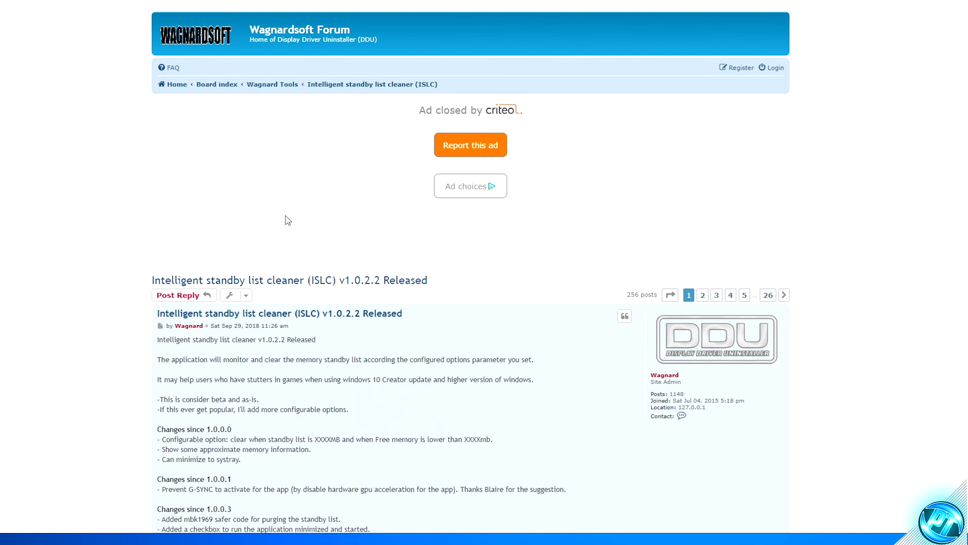
Step: Download ISLC v1.0.2.2.exe from the Wagnardsoft forum post and open it
scroll(291, 218, down, 15)
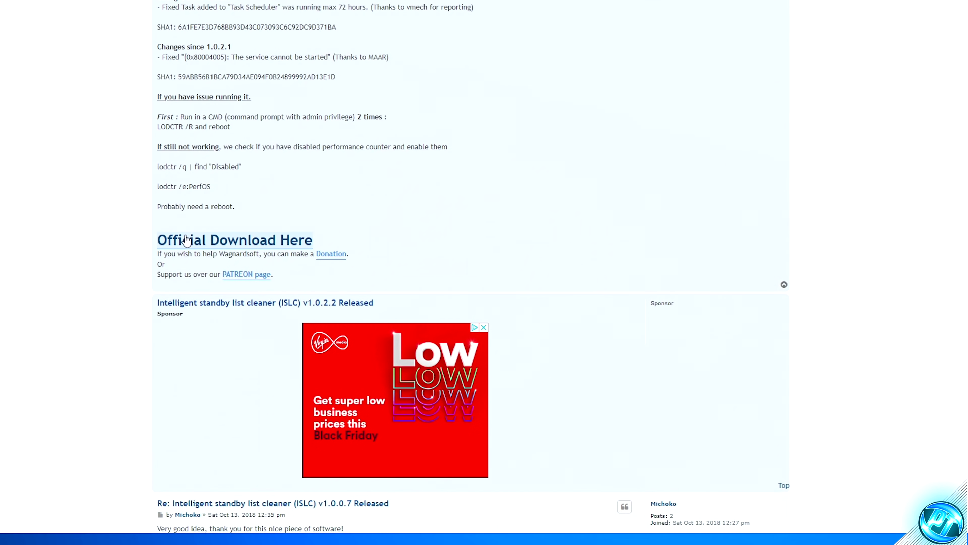
click(242, 247)
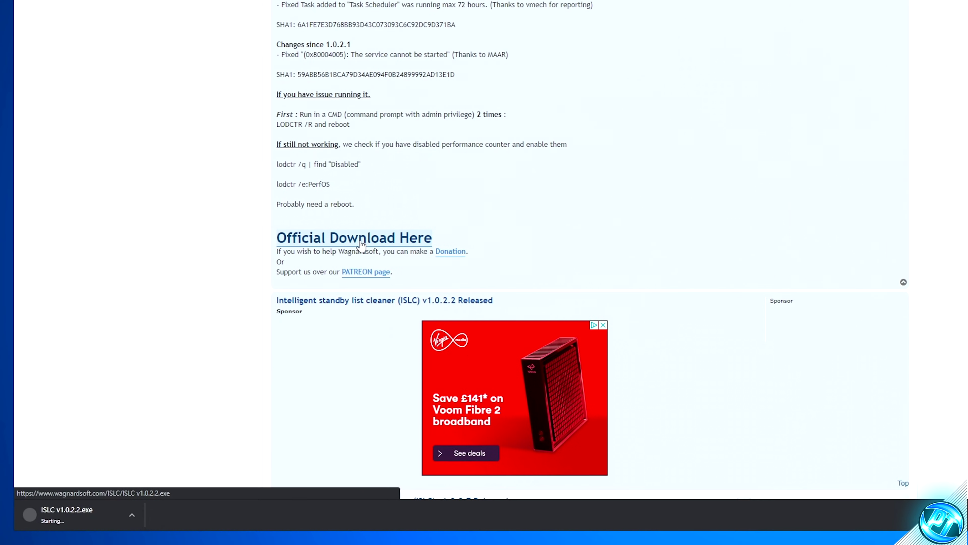
click(134, 521)
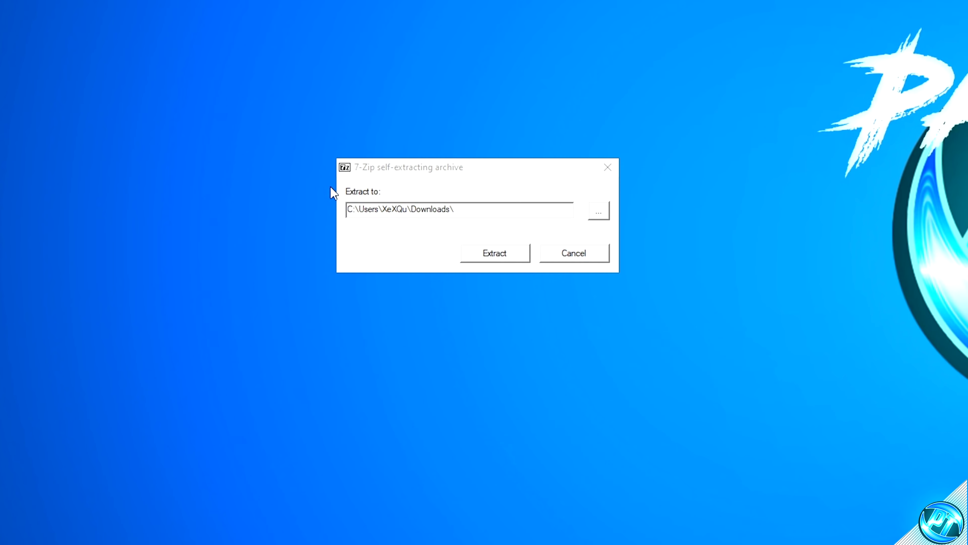
Step: Extract the ISLC archive to the Desktop
click(598, 211)
click(405, 168)
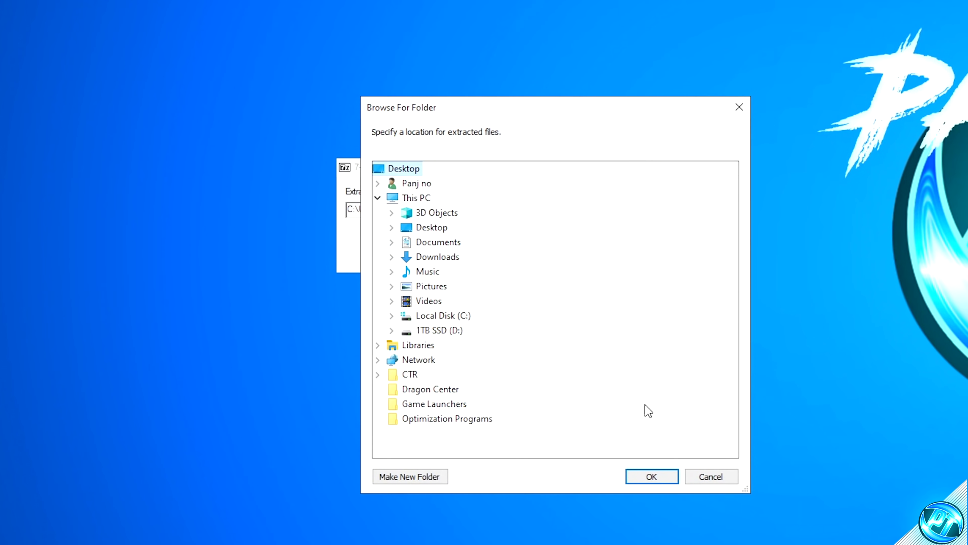
click(650, 477)
click(501, 254)
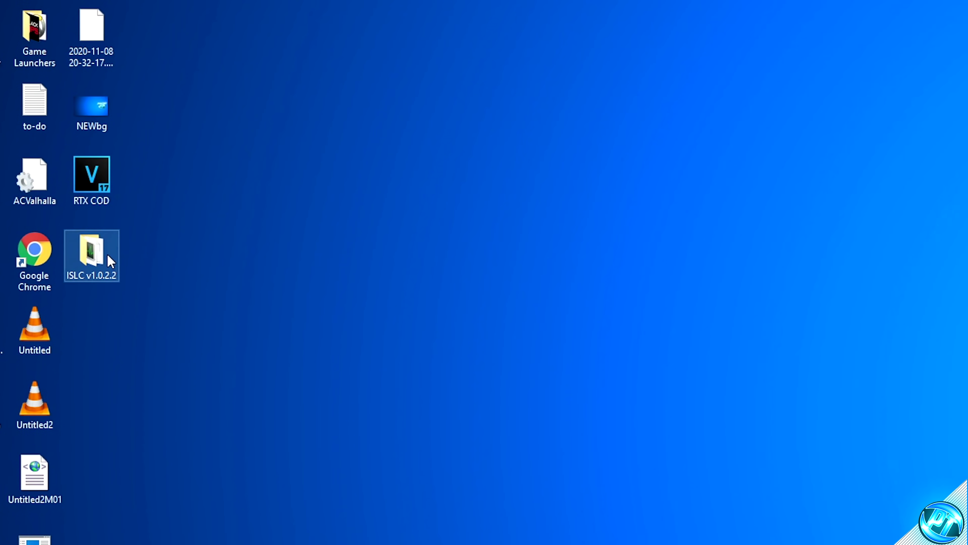
Step: Launch Intelligent standby list cleaner from the ISLC v1.0.2.2 folder and center its window
double_click(102, 256)
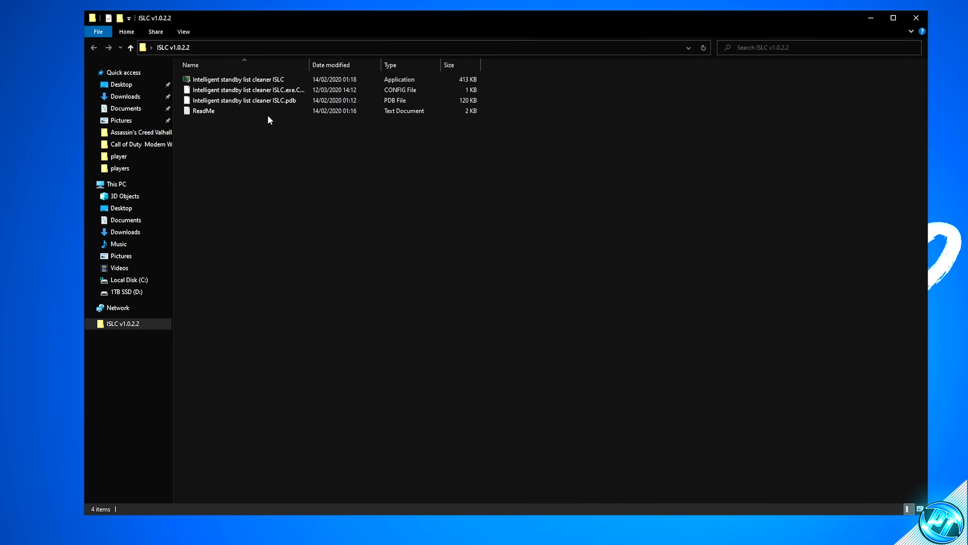
double_click(220, 79)
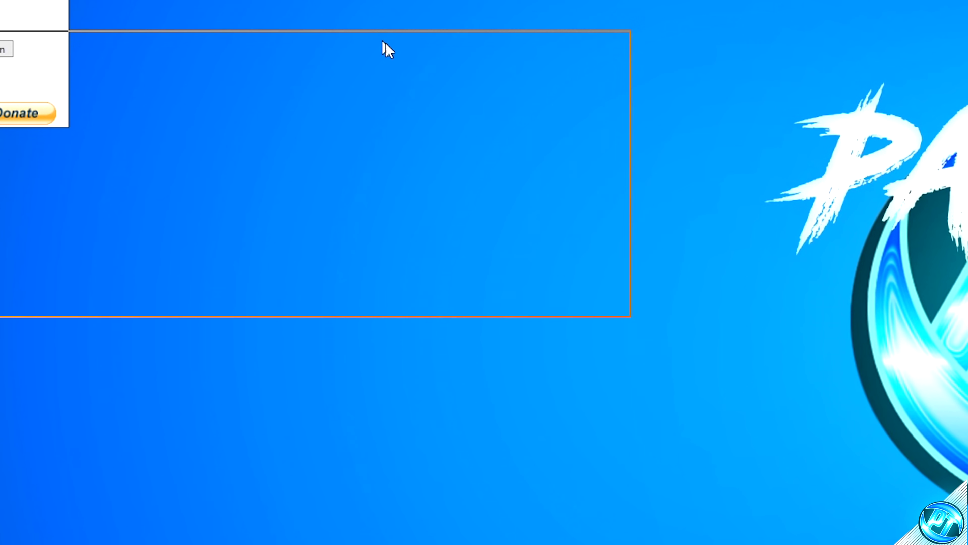
drag(359, 28, 495, 133)
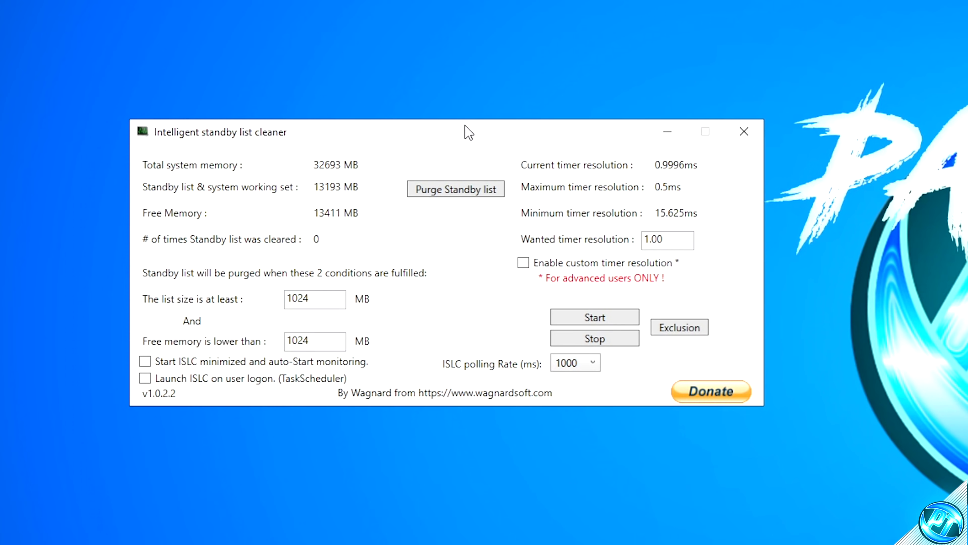
Step: Set list size to 1024 and the free memory threshold to 16000 MB
double_click(341, 300)
text(1)
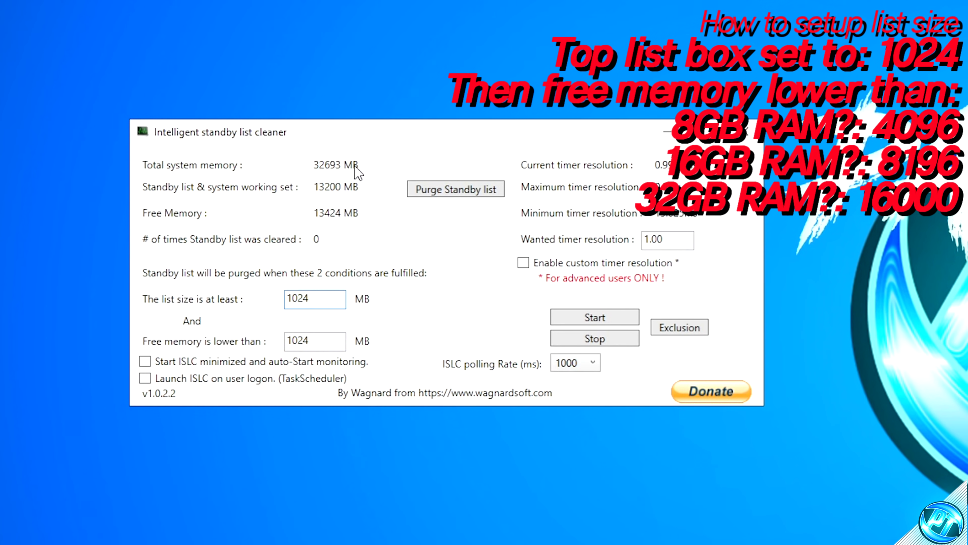
key(Tab)
text(16000)
double_click(314, 343)
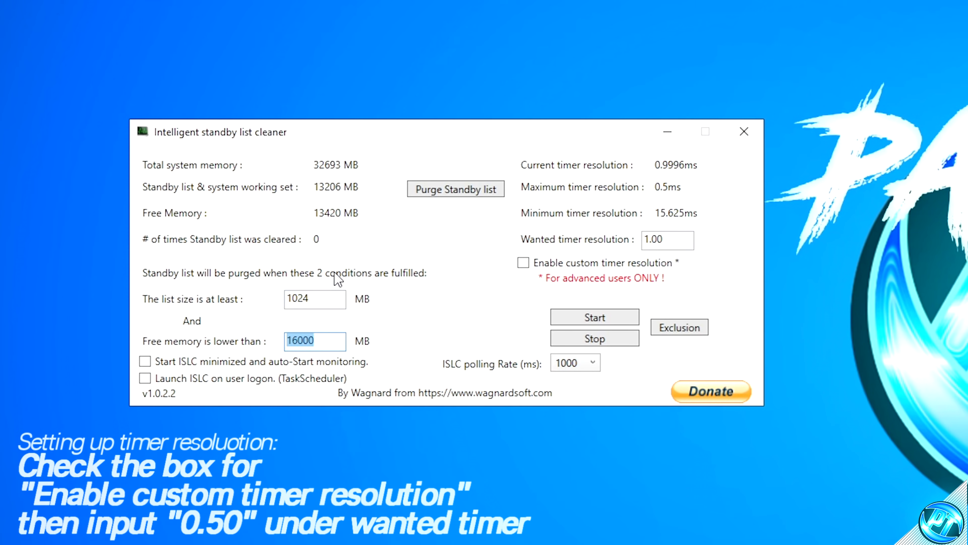
Step: Enable custom timer resolution with a wanted value of 0.50
click(524, 262)
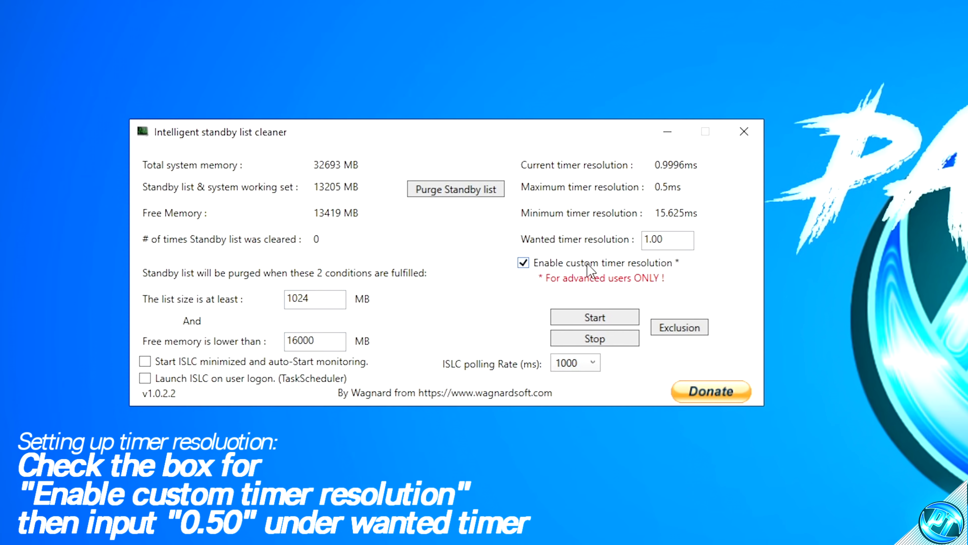
drag(679, 241, 642, 240)
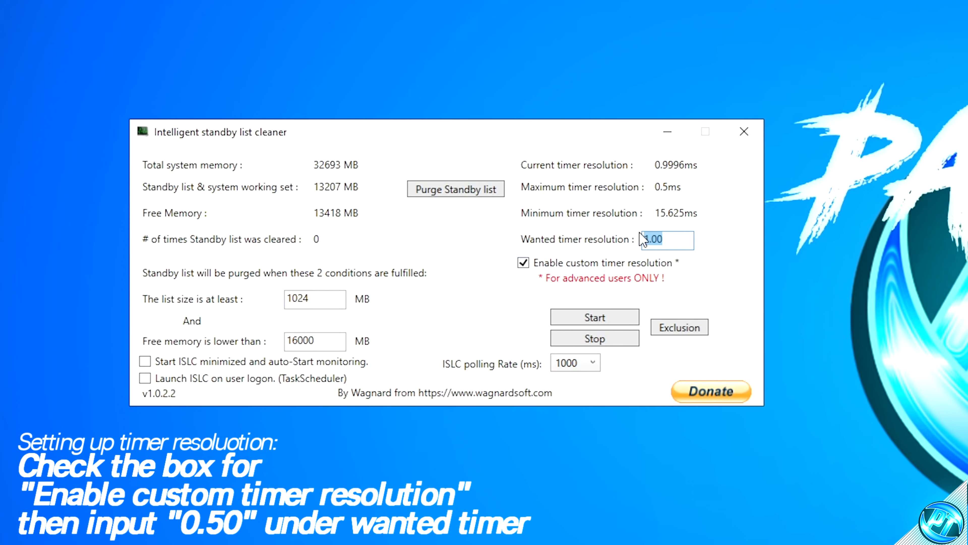
key(BackSpace)
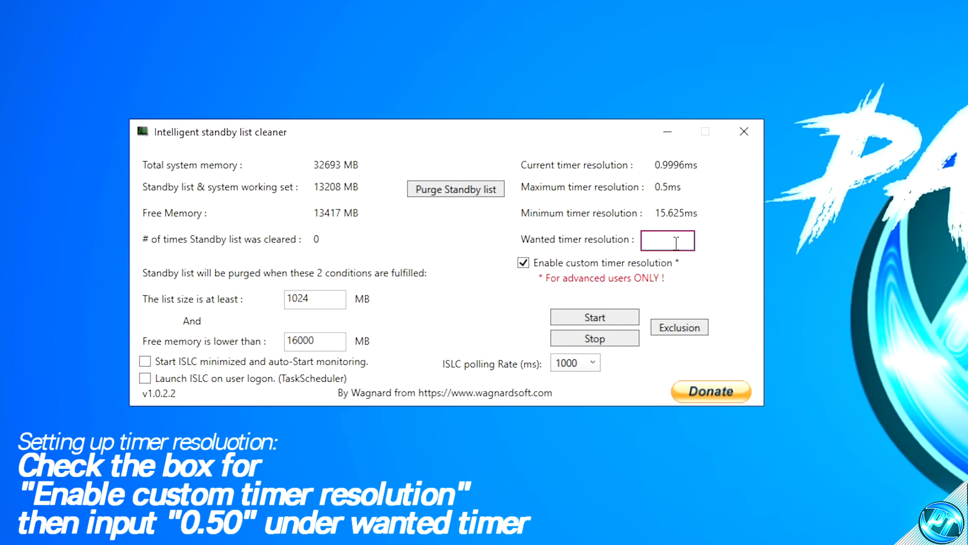
text(0.50)
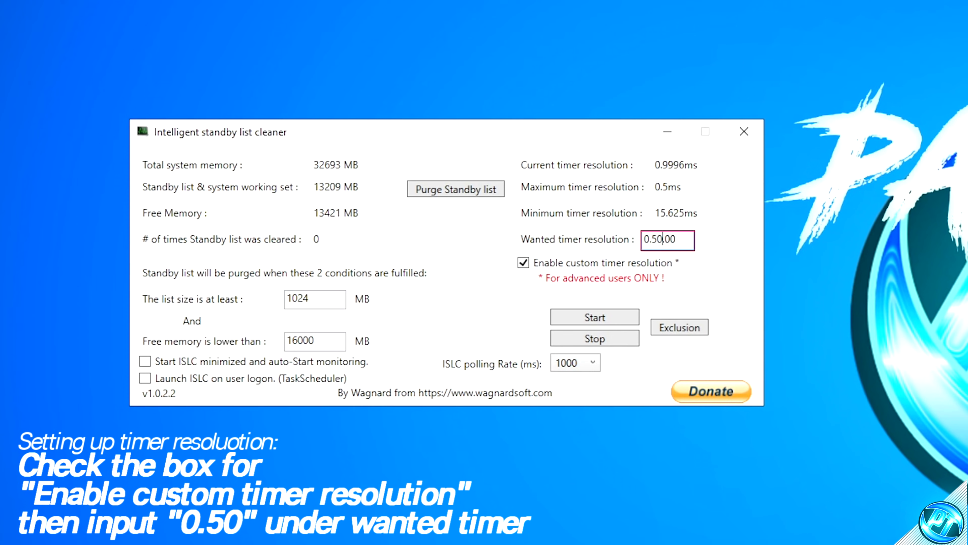
key(Delete)
key(Delete)
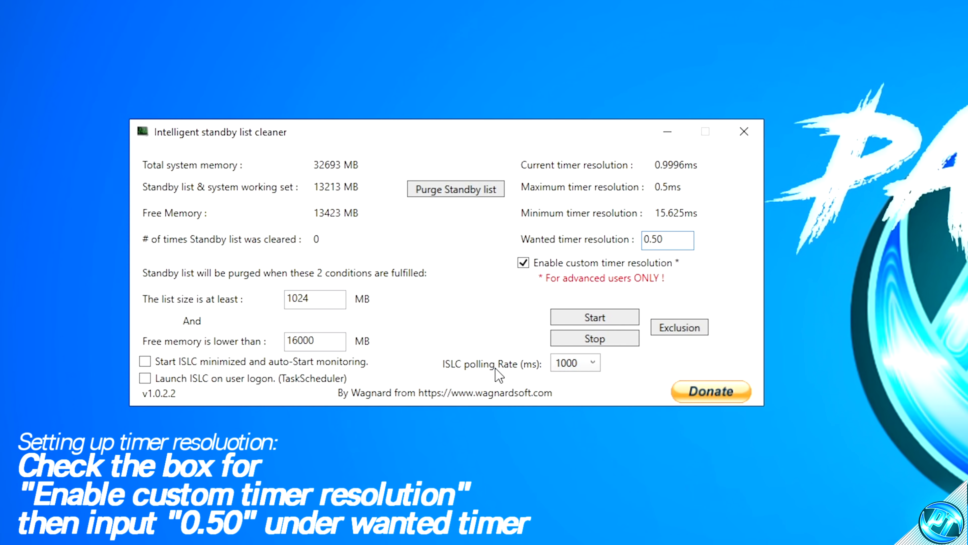
Step: Set polling rate to 500 ms, start monitoring, purge the standby list, and minimize
click(579, 363)
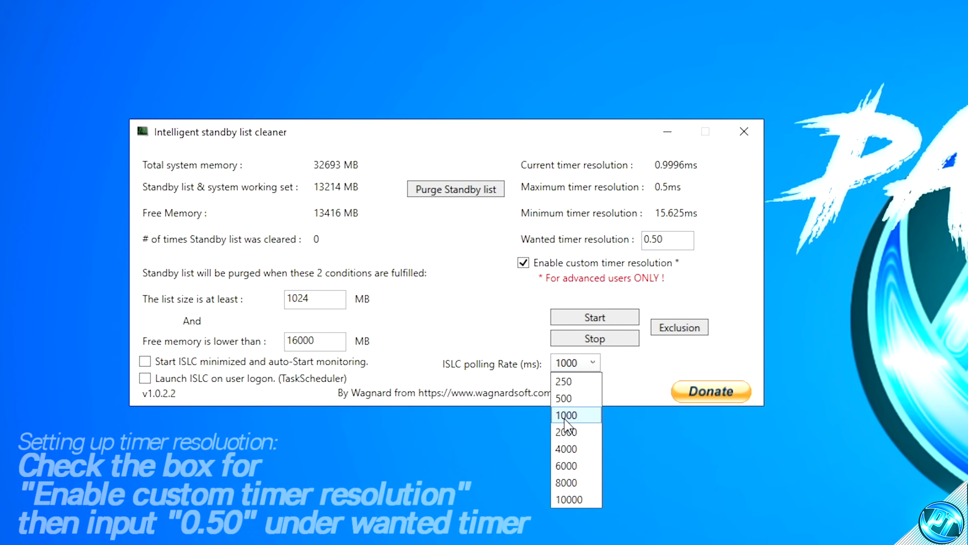
click(577, 417)
click(591, 364)
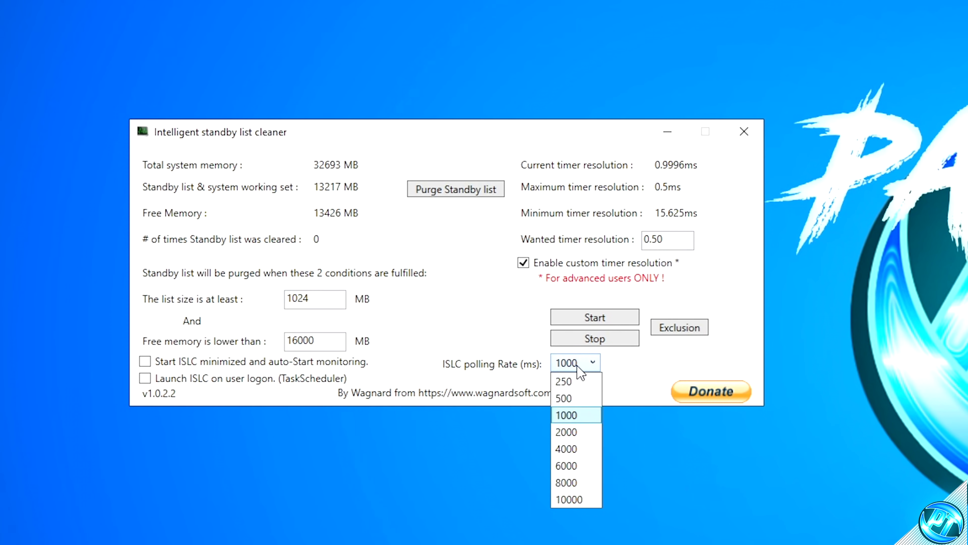
click(572, 399)
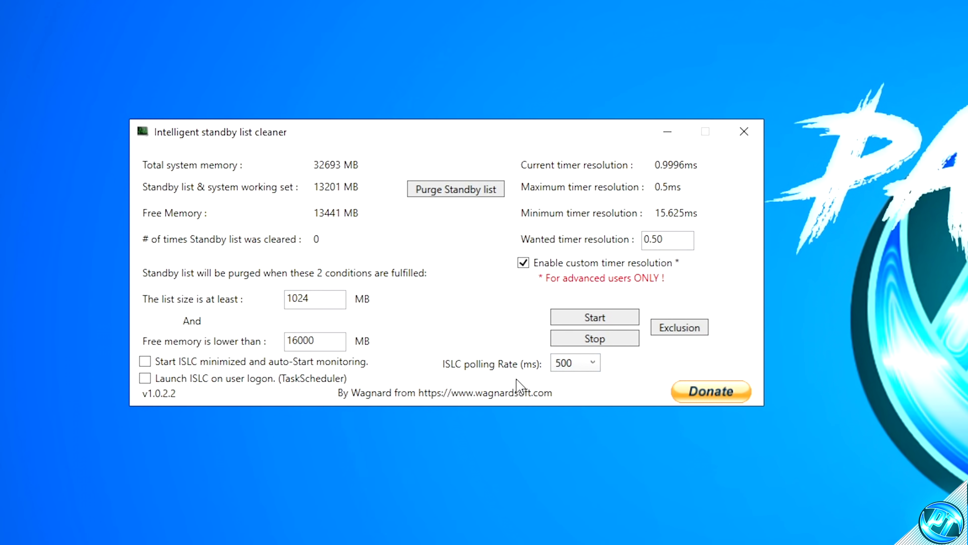
click(574, 320)
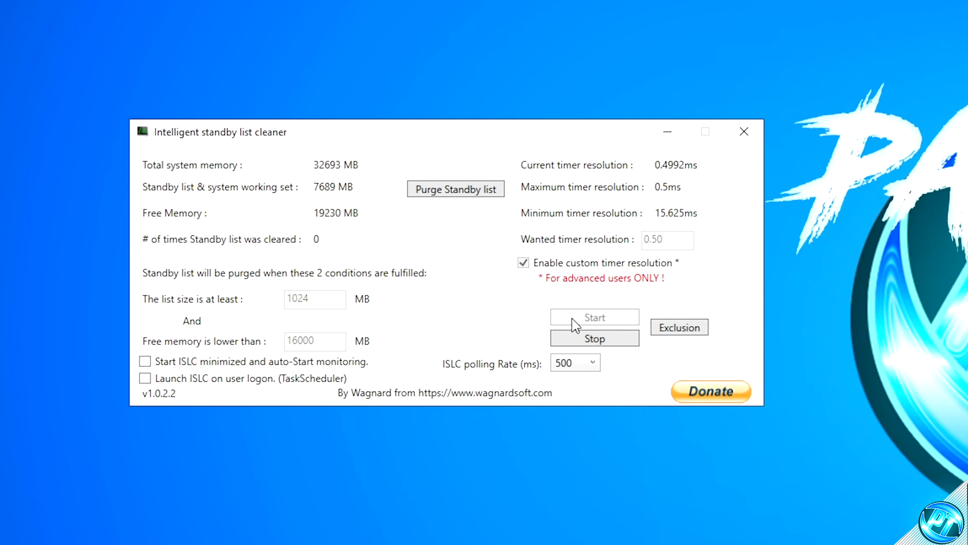
click(460, 192)
click(451, 191)
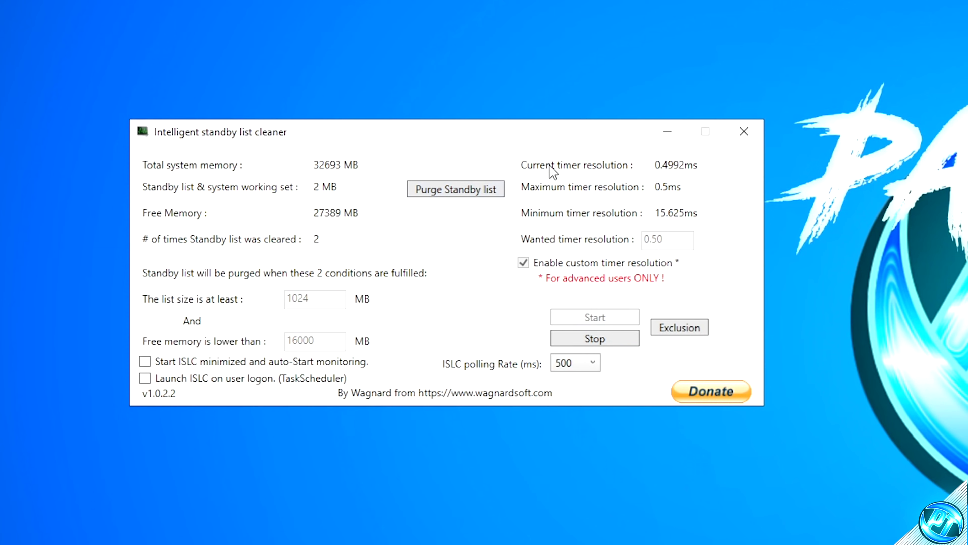
click(659, 134)
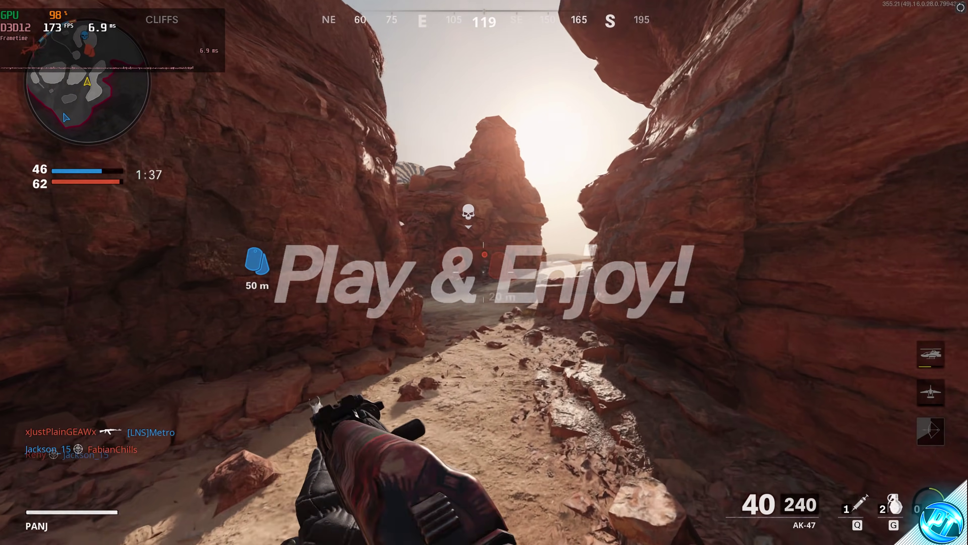
Step: Play a desert match: aim and fire at enemies and a helicopter, reload, view scoreboard
right_click(484, 272)
click(484, 272)
click(484, 272)
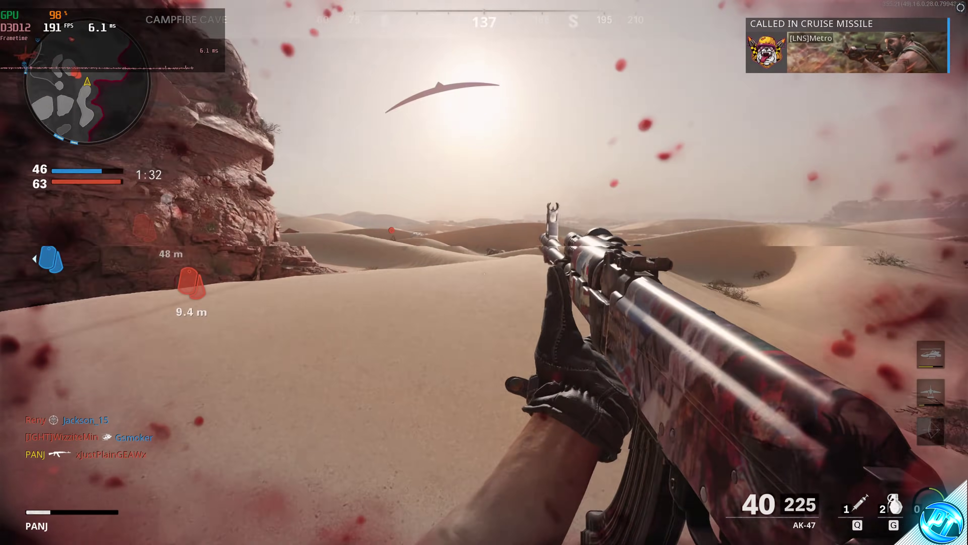
right_click(485, 272)
click(485, 272)
click(484, 272)
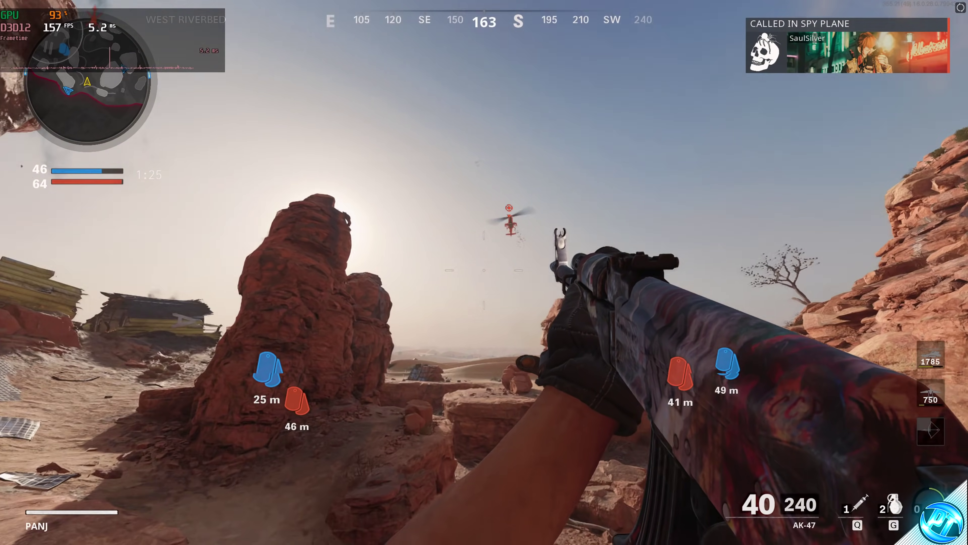
right_click(484, 267)
click(484, 267)
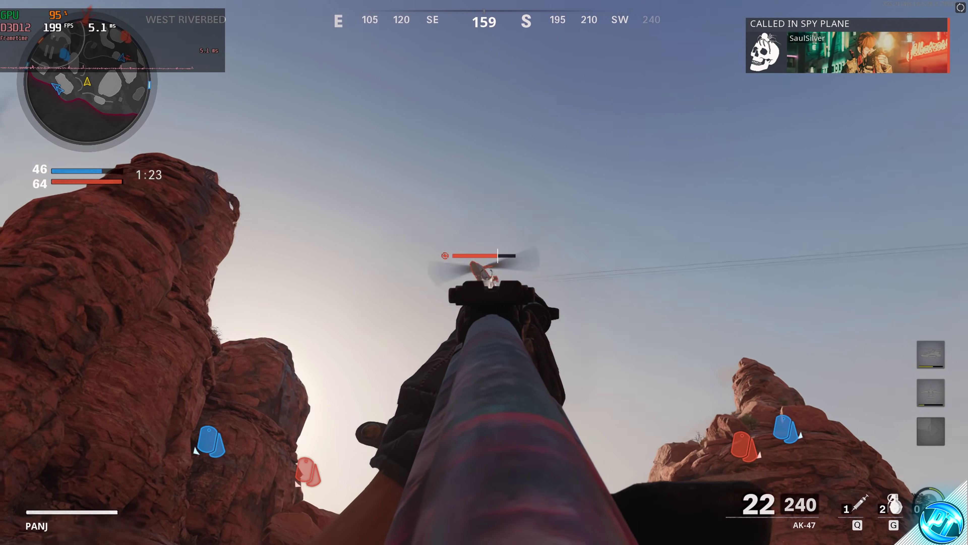
key(r)
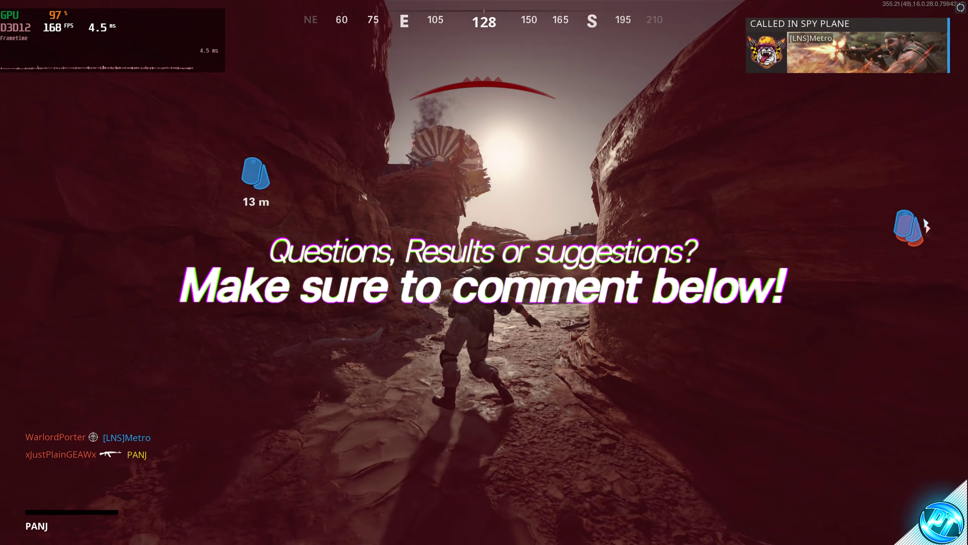
key(Tab)
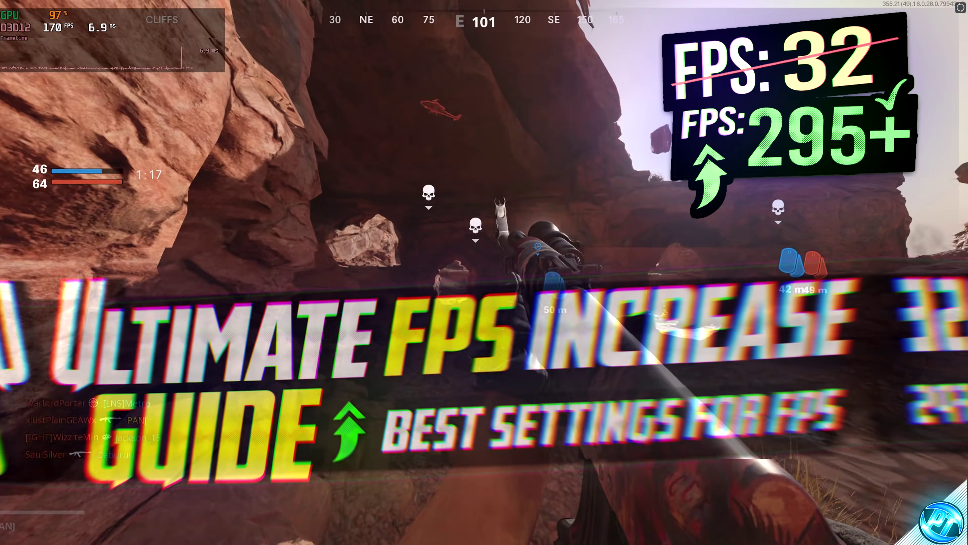